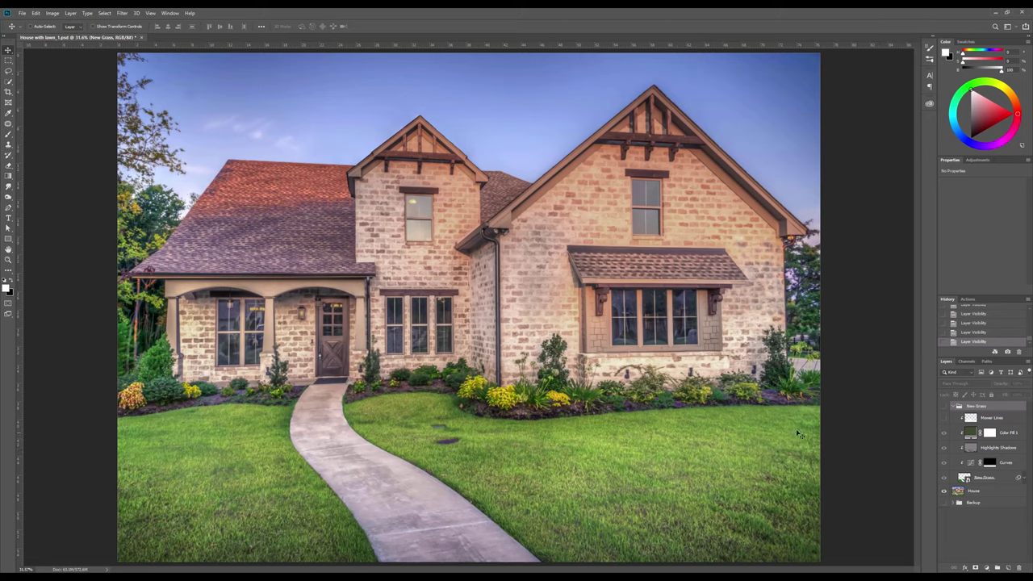
Turn on the New Grass group and Mower Lines layer to preview the striped replacement lawn
{"action": "left_click", "coordinate": [945, 407]}
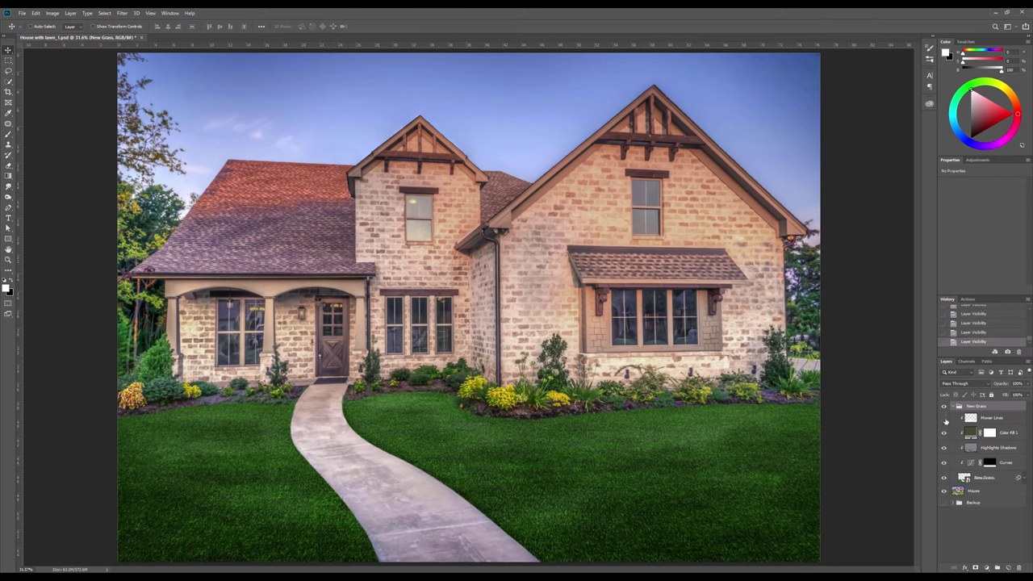
{"action": "left_click", "coordinate": [945, 418]}
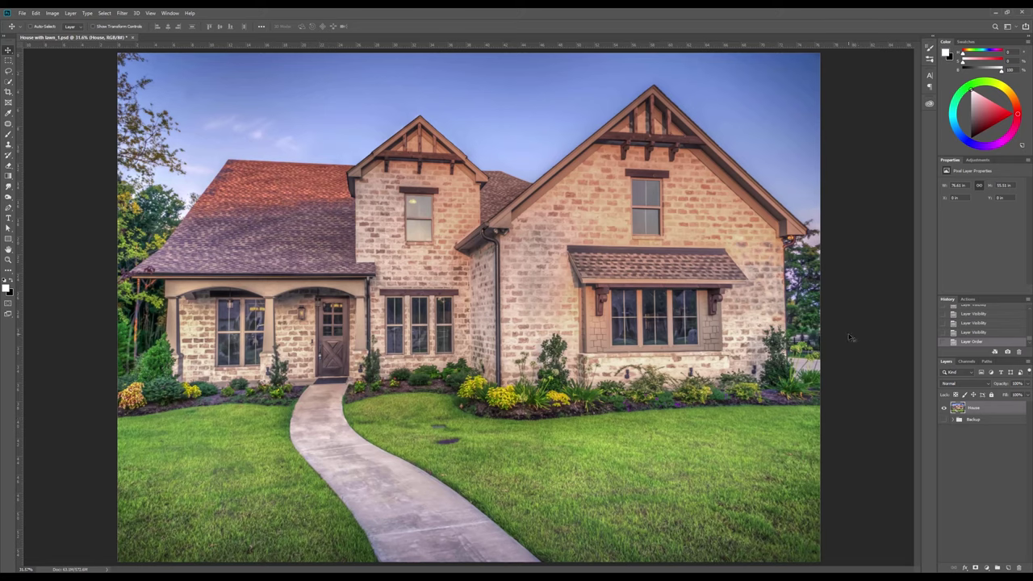
Create a new blank document 6000 pixels wide and 6000 pixels high
{"action": "left_click", "coordinate": [17, 13]}
{"action": "left_click", "coordinate": [36, 23]}
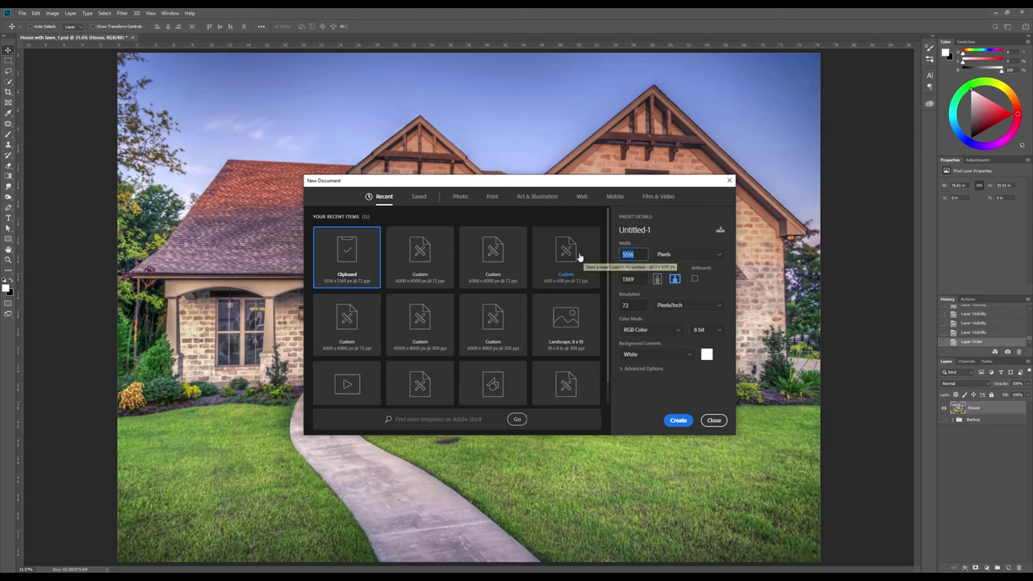
{"action": "type", "text": "6000"}
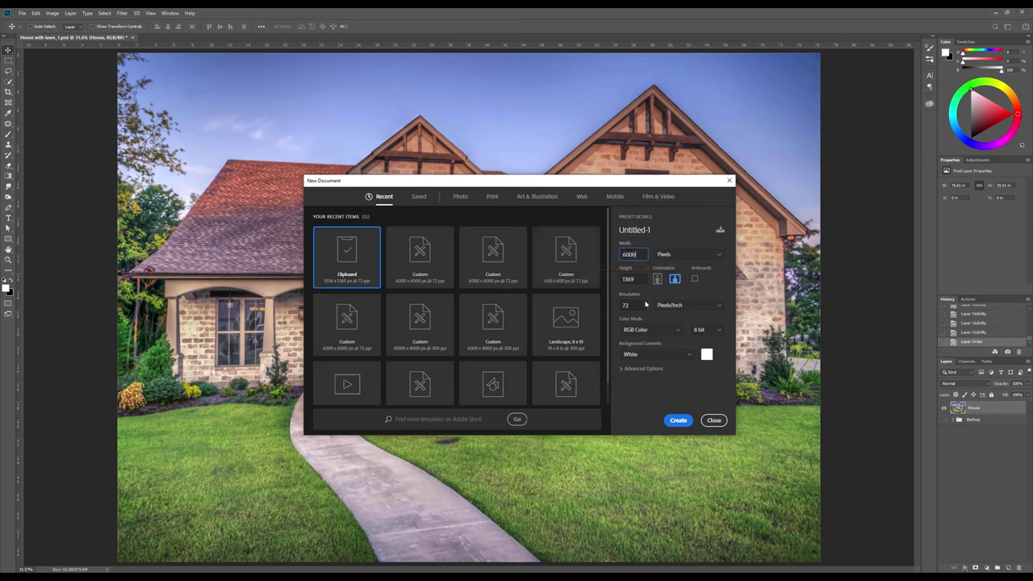
{"action": "key", "text": "Tab"}
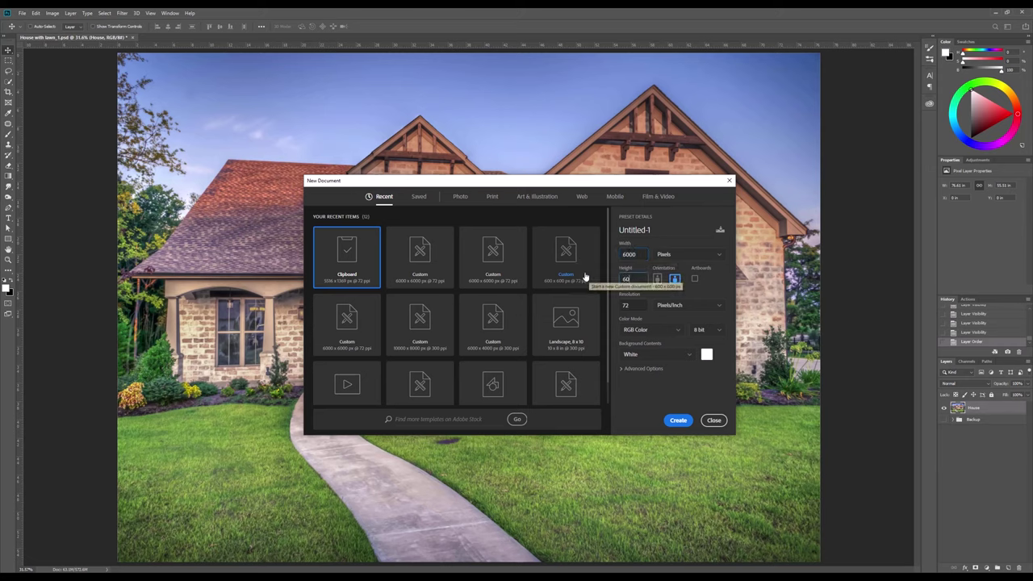
{"action": "type", "text": "6000"}
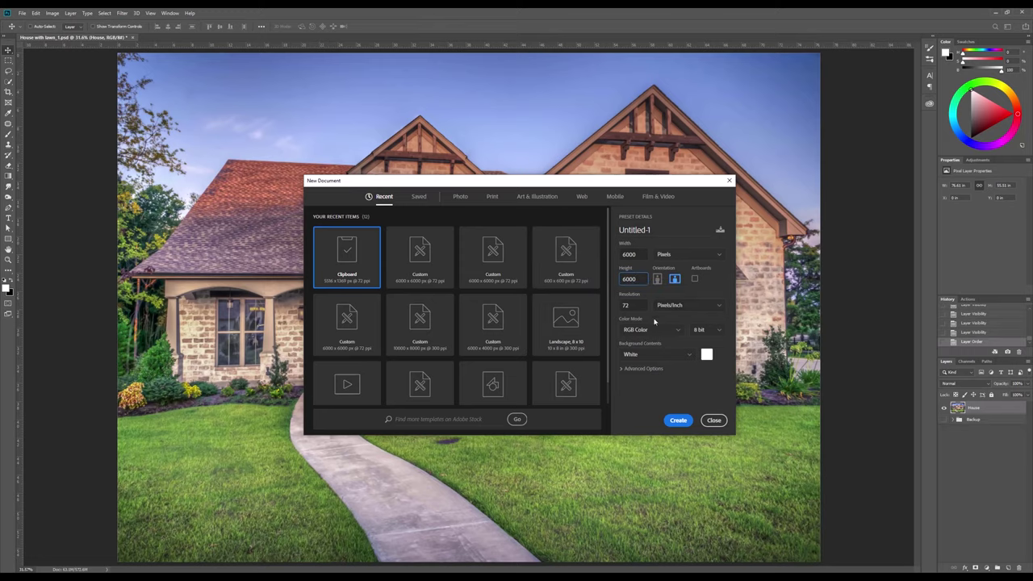
{"action": "left_click", "coordinate": [677, 421]}
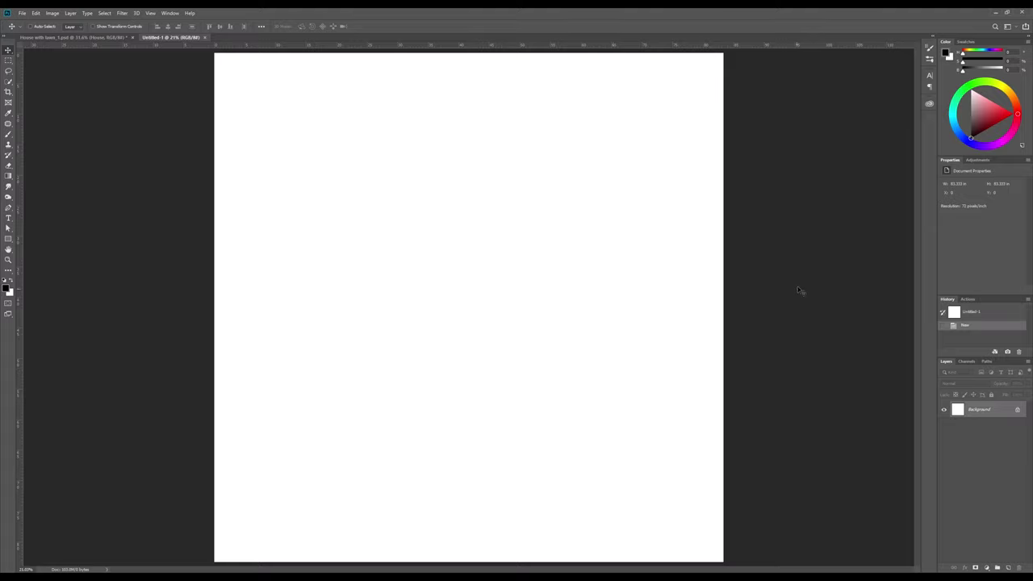
Set the foreground colour to bright green: H 120, S 100, B 60
{"action": "left_click", "coordinate": [947, 53]}
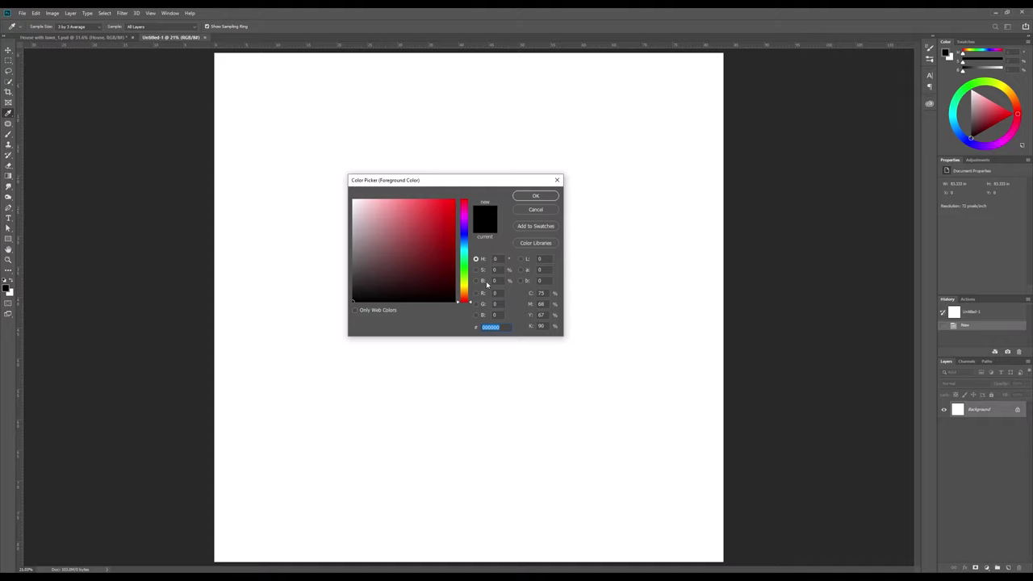
{"action": "key", "text": "Tab"}
{"action": "type", "text": "120"}
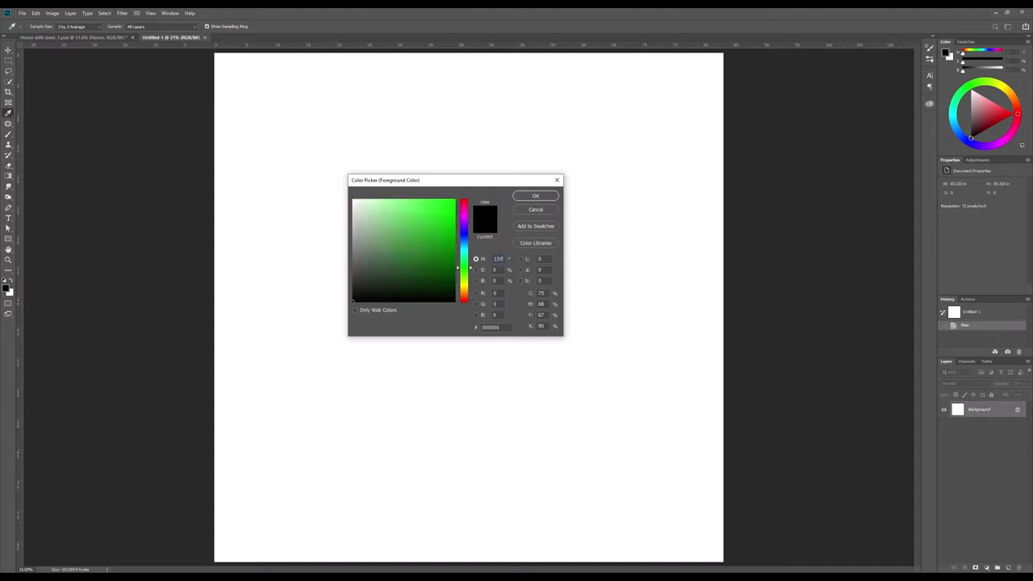
{"action": "type", "text": "100"}
{"action": "type", "text": "60"}
{"action": "left_click", "coordinate": [535, 197]}
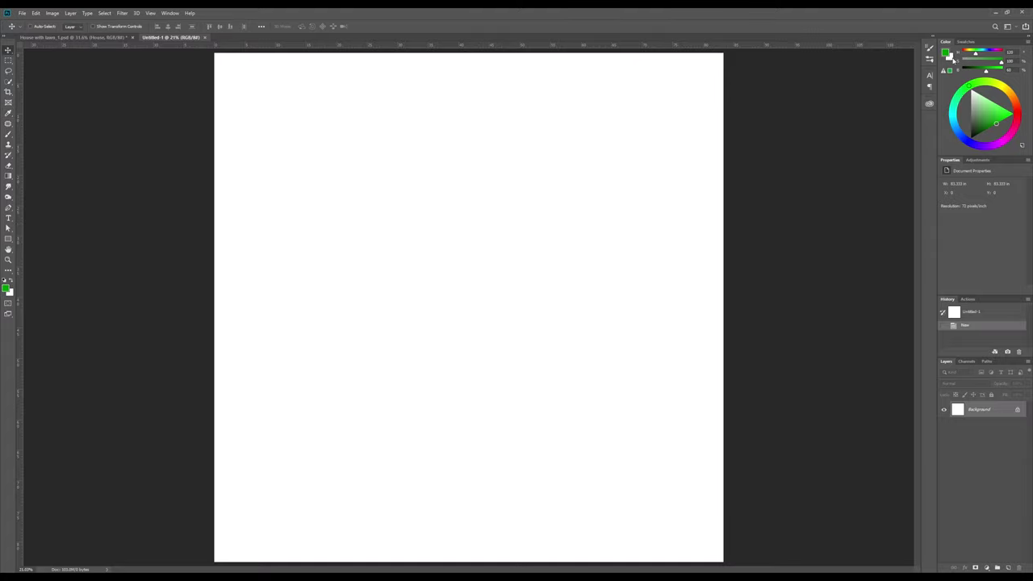
Set the background colour to dark green: H 120, S 100, B 30 (#004D00)
{"action": "left_click", "coordinate": [952, 59]}
{"action": "left_click", "coordinate": [952, 58]}
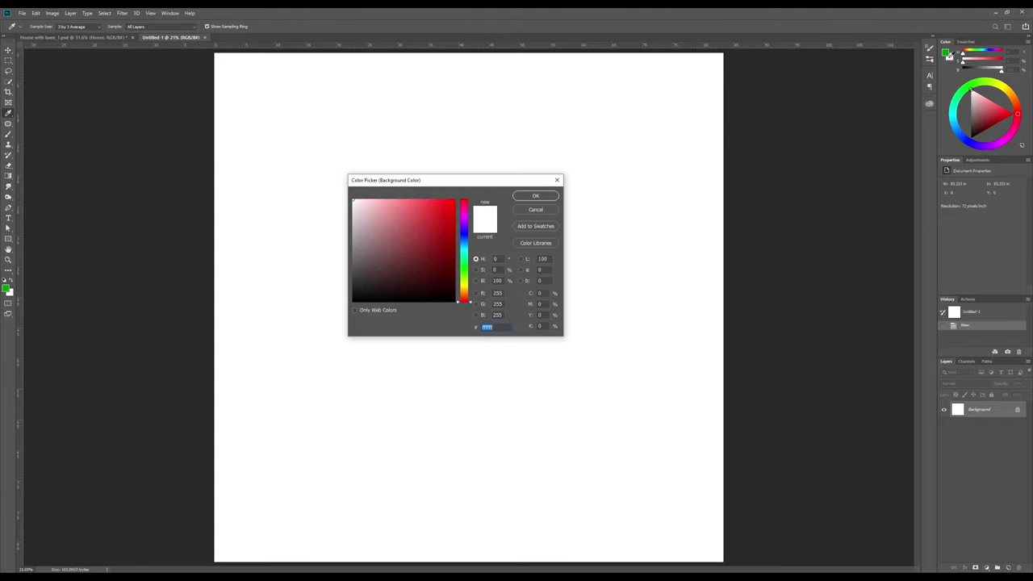
{"action": "left_click", "coordinate": [504, 258]}
{"action": "type", "text": "120"}
{"action": "type", "text": "100"}
{"action": "key", "text": "Tab"}
{"action": "type", "text": "30"}
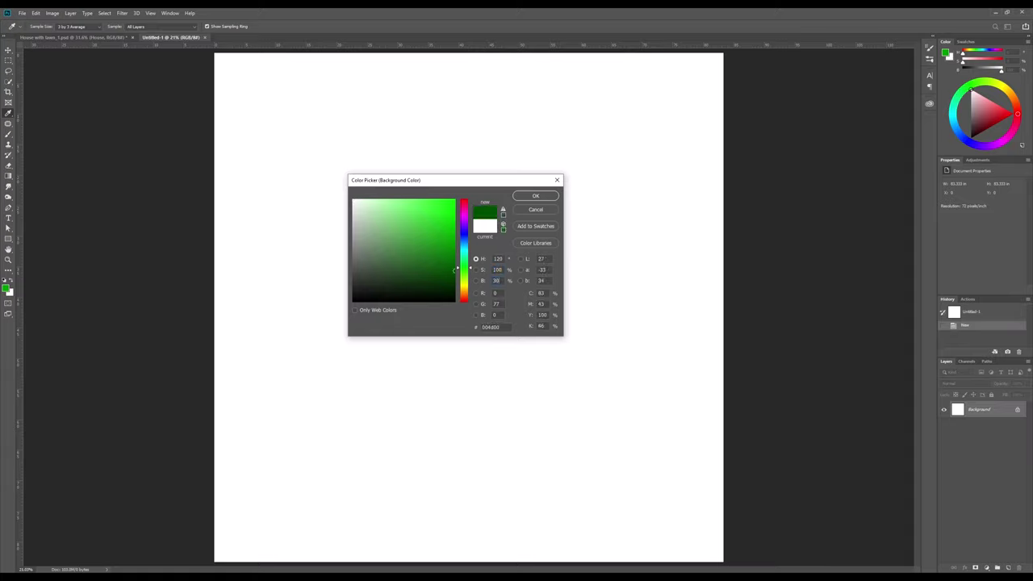
{"action": "key", "text": "Return"}
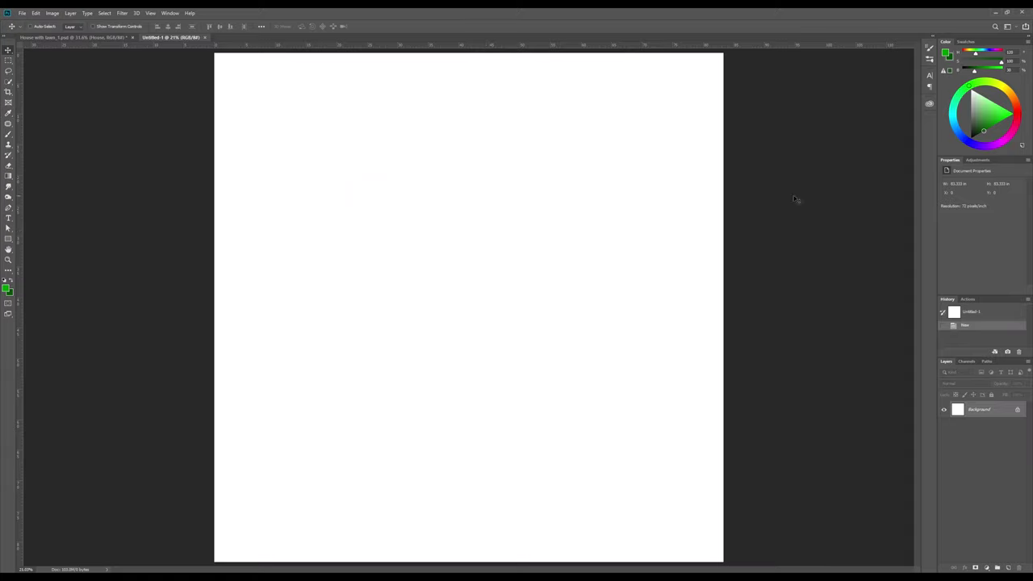
Fill the canvas with green Render > Clouds
{"action": "left_click", "coordinate": [945, 54]}
{"action": "left_click", "coordinate": [122, 13]}
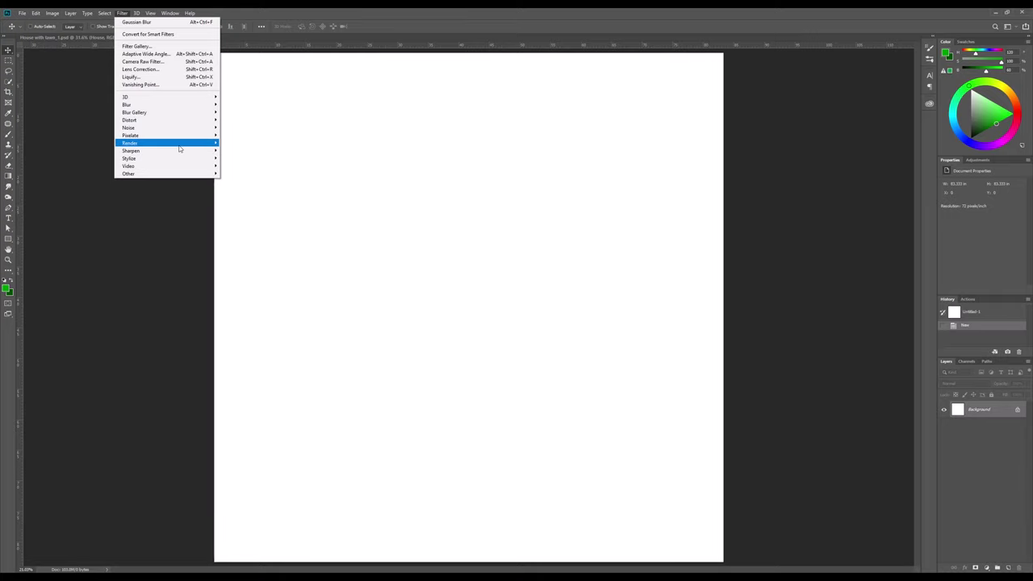
{"action": "mouse_move", "coordinate": [182, 145]}
{"action": "left_click", "coordinate": [234, 171]}
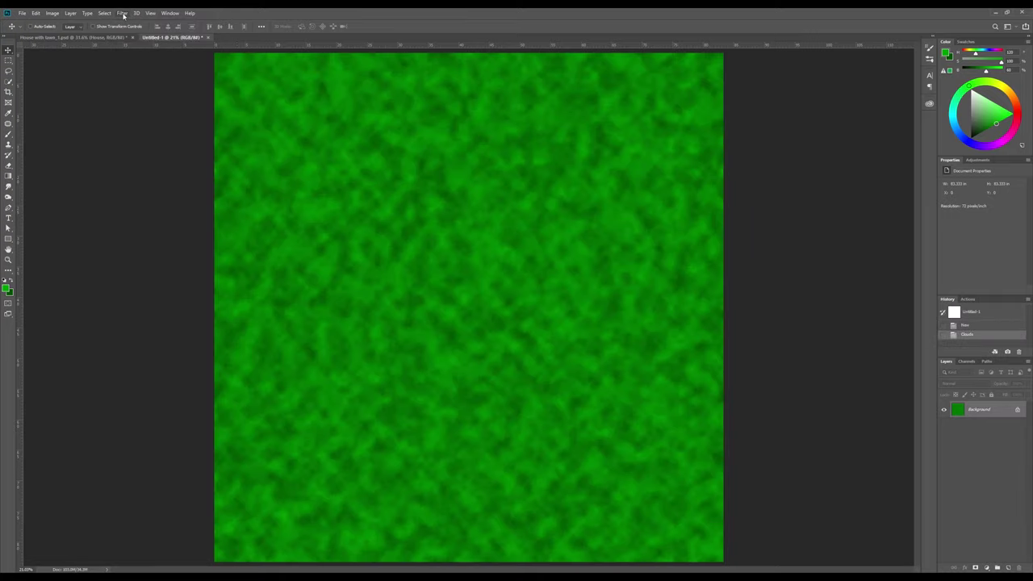
Add 50% monochromatic Gaussian noise over the clouds
{"action": "left_click", "coordinate": [123, 14]}
{"action": "mouse_move", "coordinate": [185, 128]}
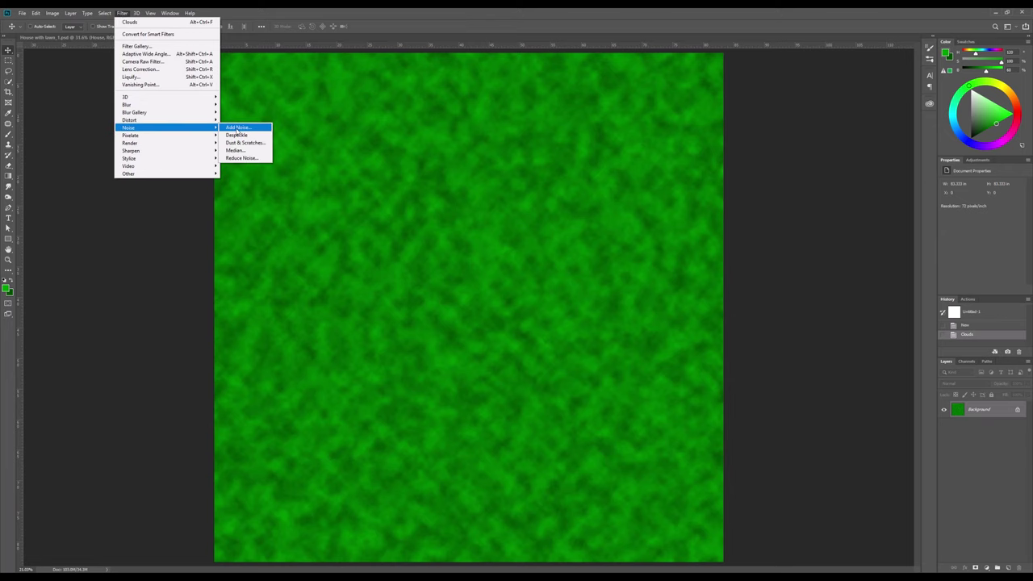
{"action": "left_click", "coordinate": [239, 127]}
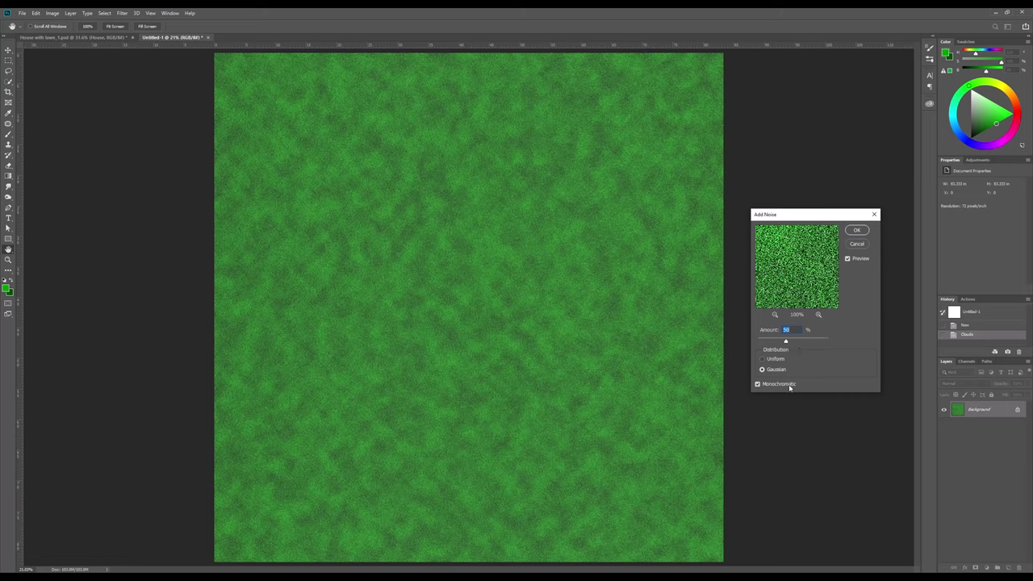
{"action": "left_click", "coordinate": [857, 230]}
Apply the Filter Gallery's Texture > Grain filter with Horizontal grain type to the green noise
{"action": "left_click", "coordinate": [122, 13]}
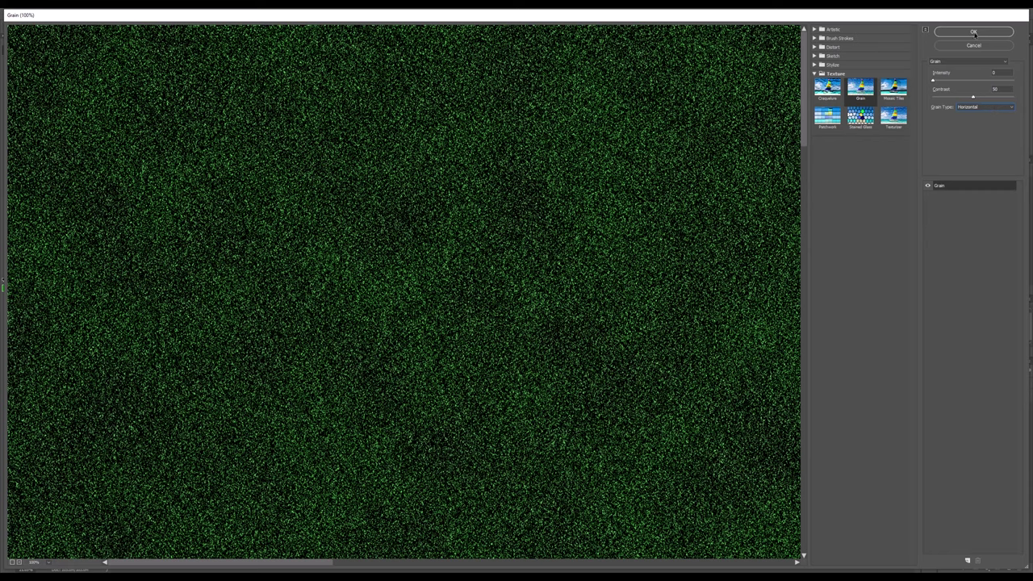
{"action": "left_click", "coordinate": [973, 32]}
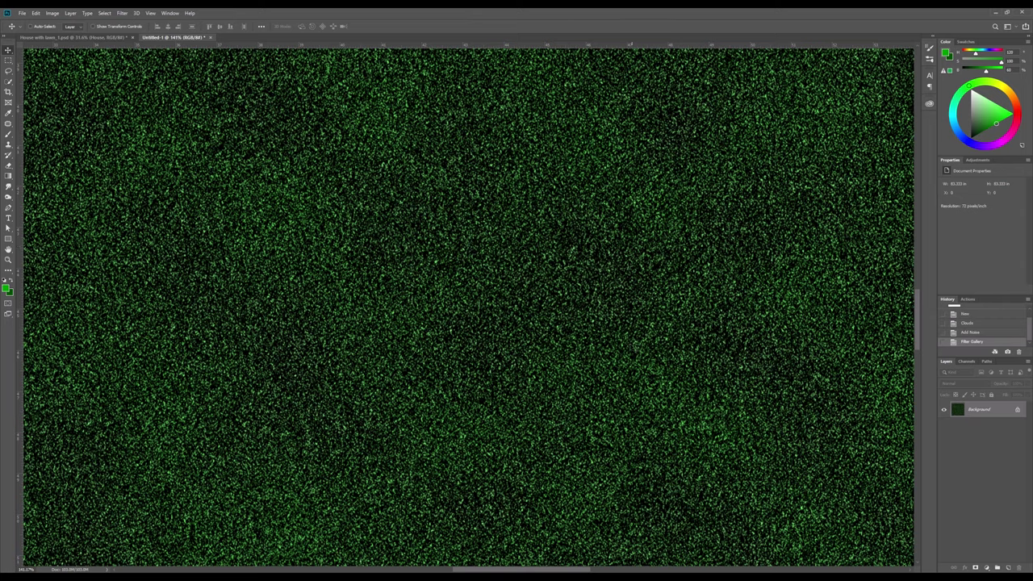
{"action": "scroll", "coordinate": [525, 276], "scroll_direction": "down", "scroll_amount": 5}
{"action": "scroll", "coordinate": [526, 278], "scroll_direction": "down", "scroll_amount": 3}
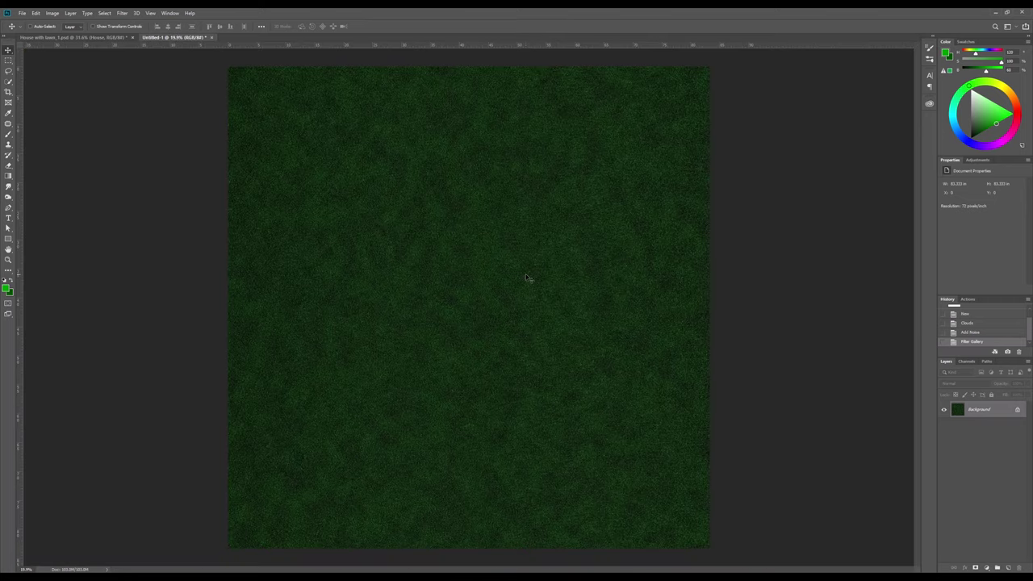
{"action": "scroll", "coordinate": [527, 278], "scroll_direction": "up", "scroll_amount": 1}
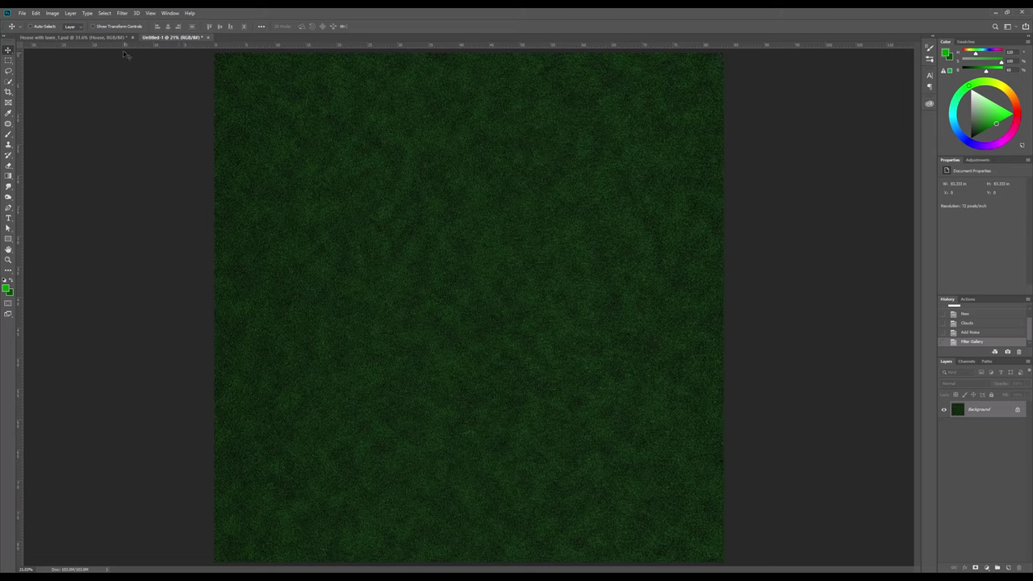
Apply the Wind filter to the texture three times to streak it into grass blades
{"action": "left_click", "coordinate": [122, 14]}
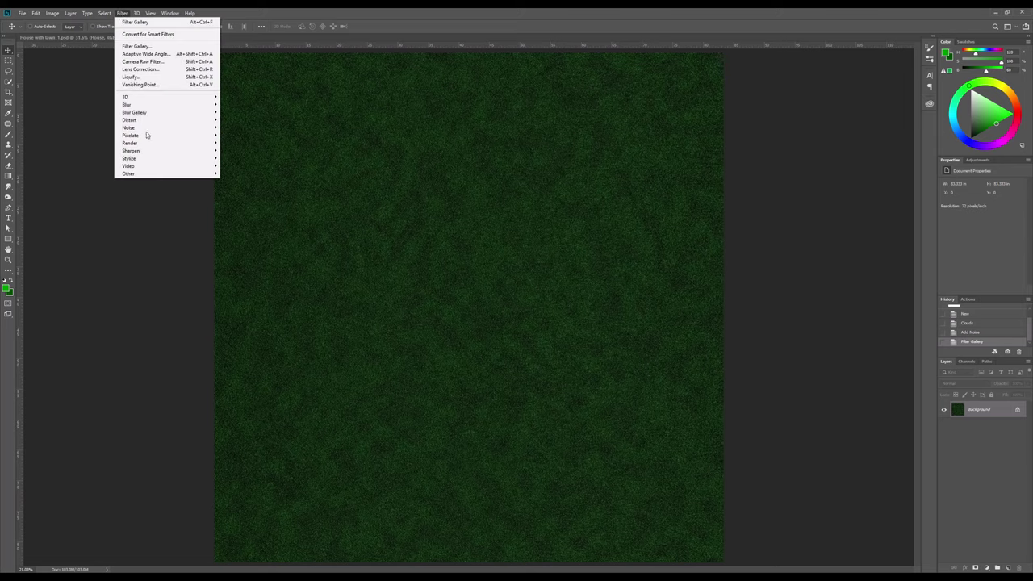
{"action": "mouse_move", "coordinate": [197, 161]}
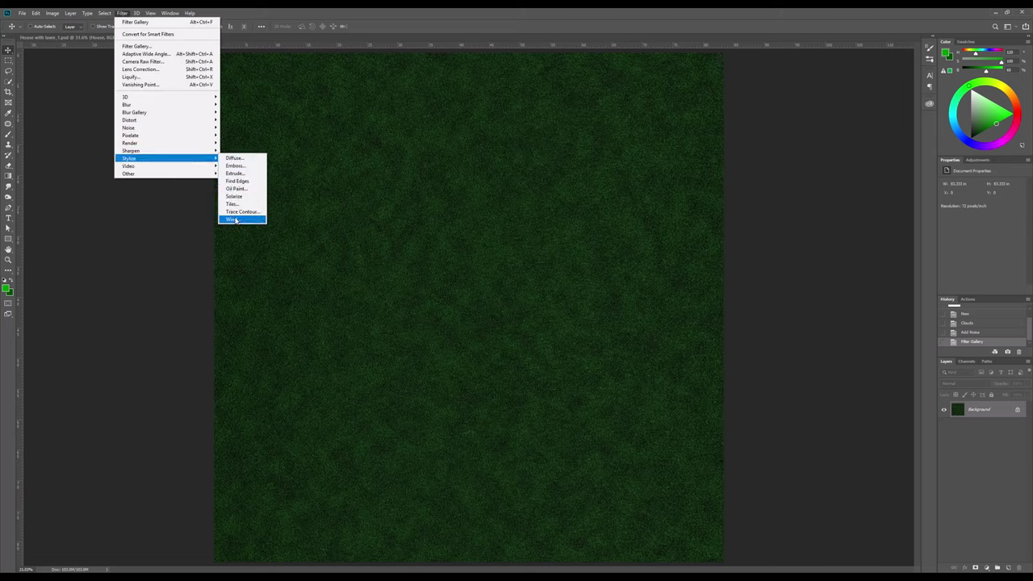
{"action": "left_click", "coordinate": [232, 219]}
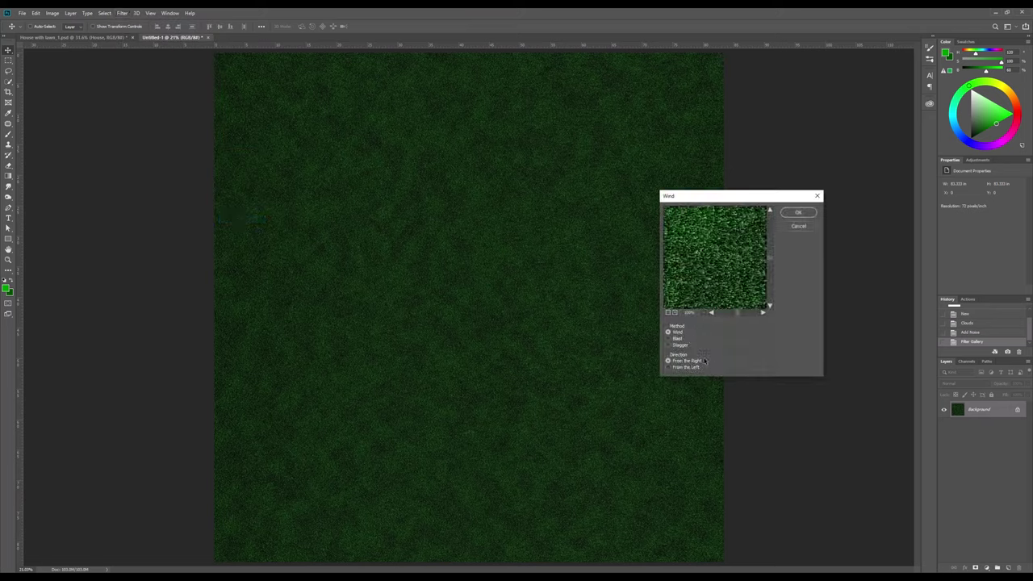
{"action": "left_click", "coordinate": [800, 213]}
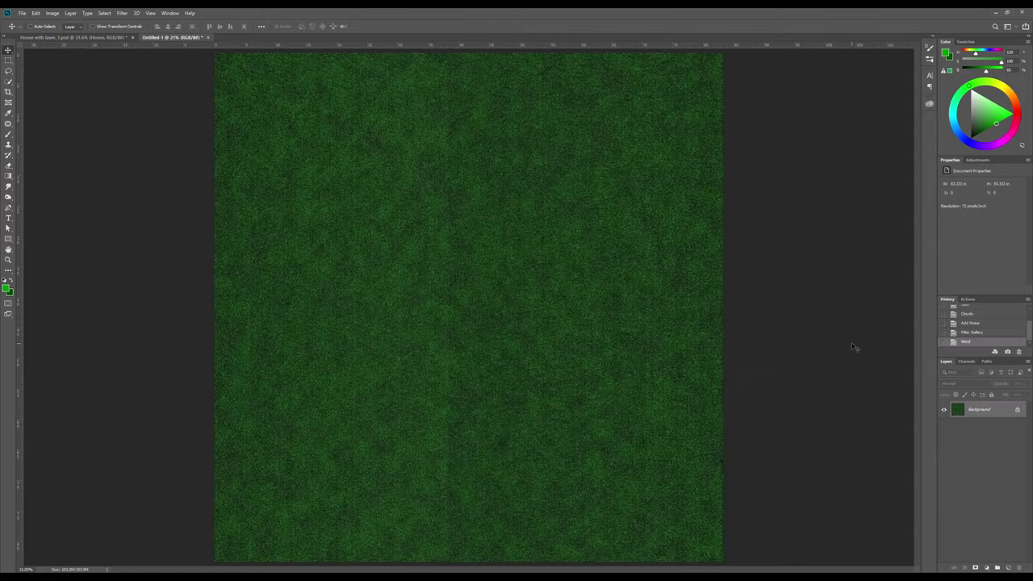
{"action": "scroll", "coordinate": [698, 313], "scroll_direction": "up", "scroll_amount": 5}
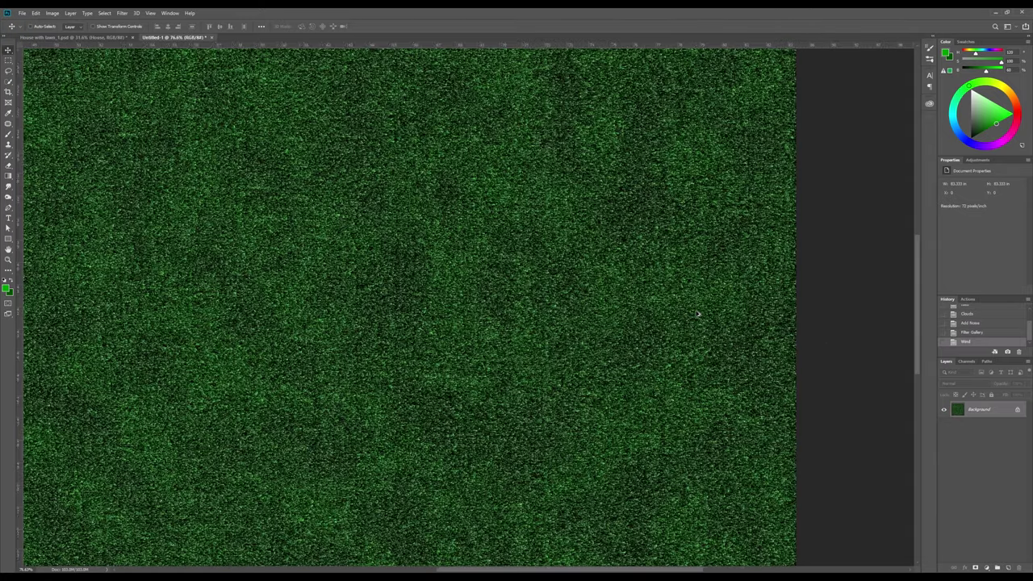
{"action": "scroll", "coordinate": [691, 317], "scroll_direction": "up", "scroll_amount": 1}
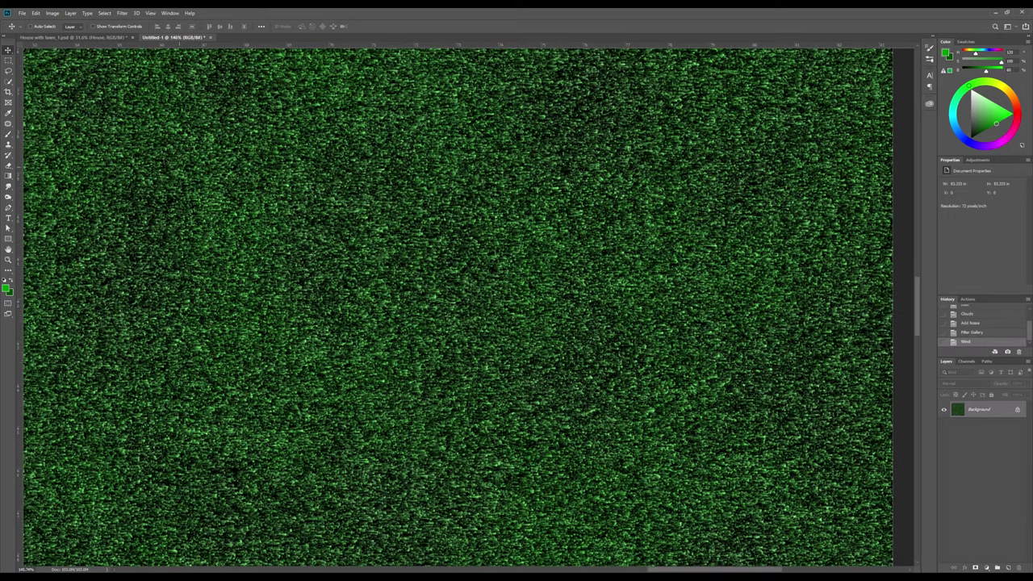
{"action": "left_click", "coordinate": [122, 13]}
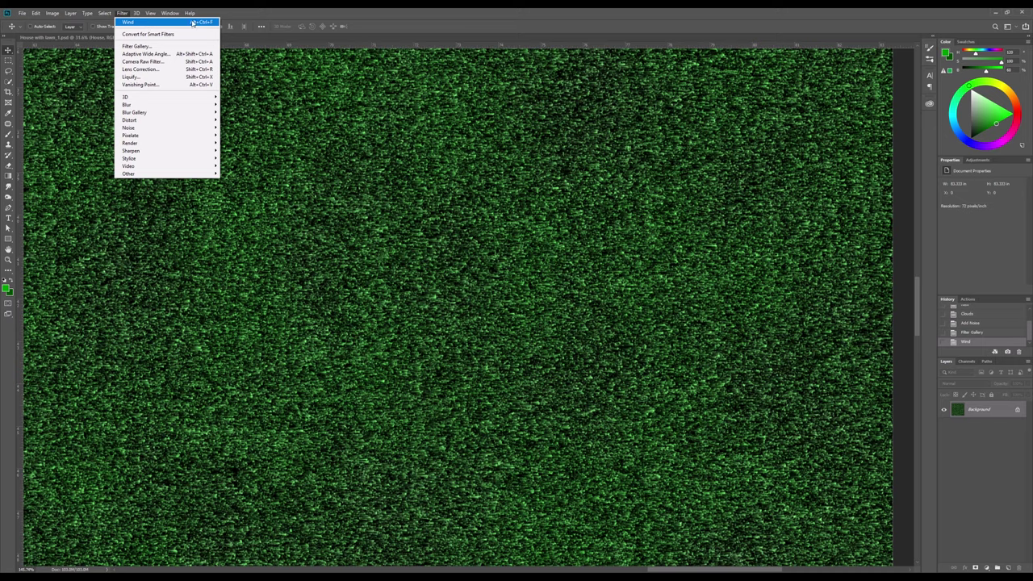
{"action": "left_click", "coordinate": [140, 24]}
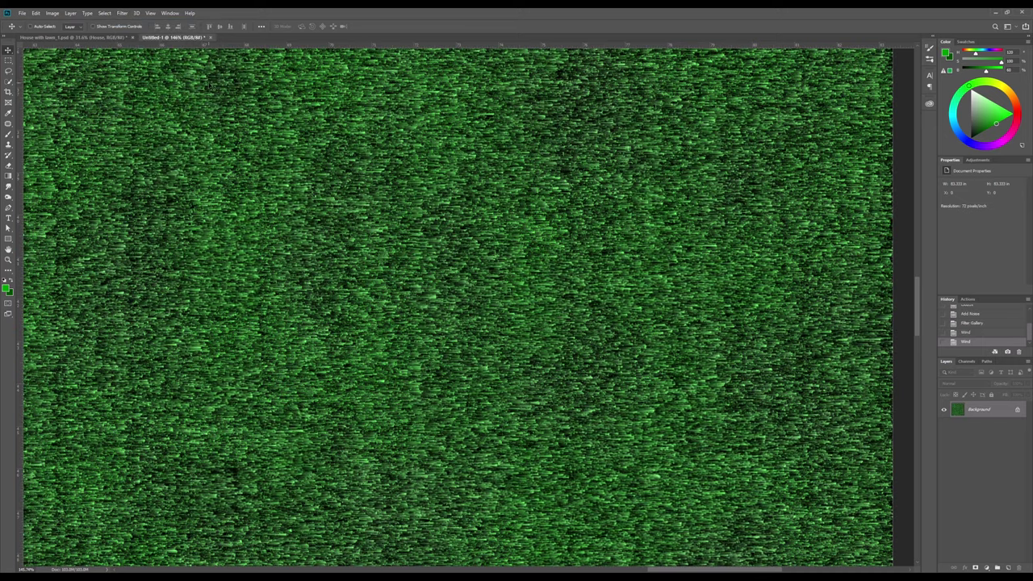
{"action": "left_click", "coordinate": [121, 15]}
{"action": "left_click", "coordinate": [146, 23]}
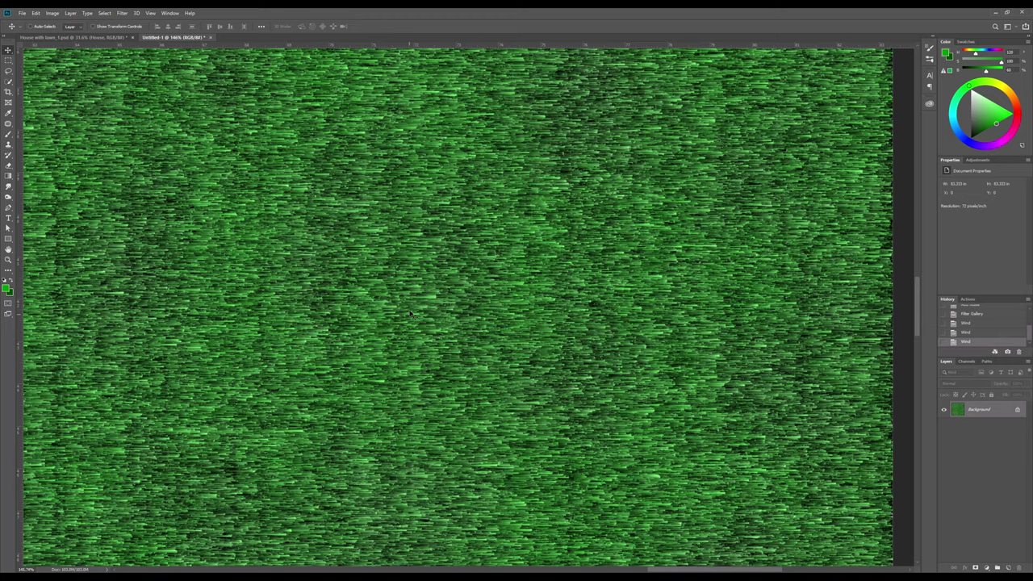
Rotate the grass canvas 90° counter-clockwise so the streaks stand upright
{"action": "key", "text": "ctrl+0"}
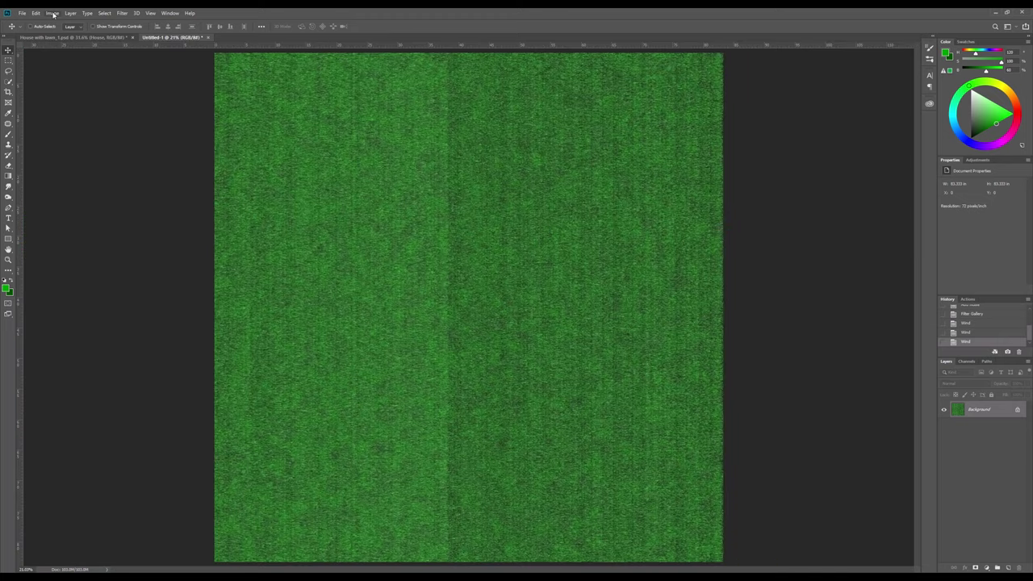
{"action": "left_click", "coordinate": [53, 14]}
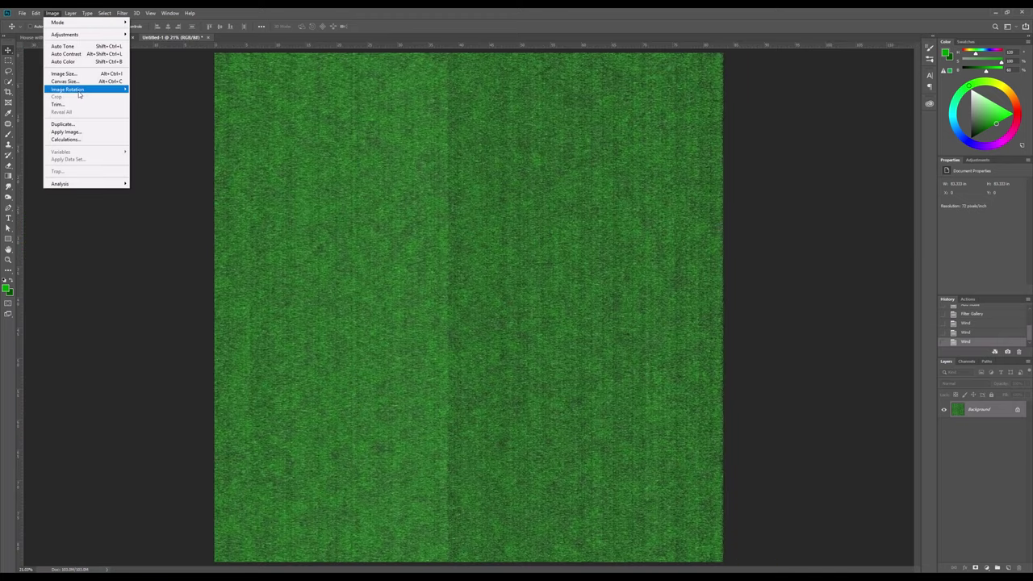
{"action": "mouse_move", "coordinate": [79, 93]}
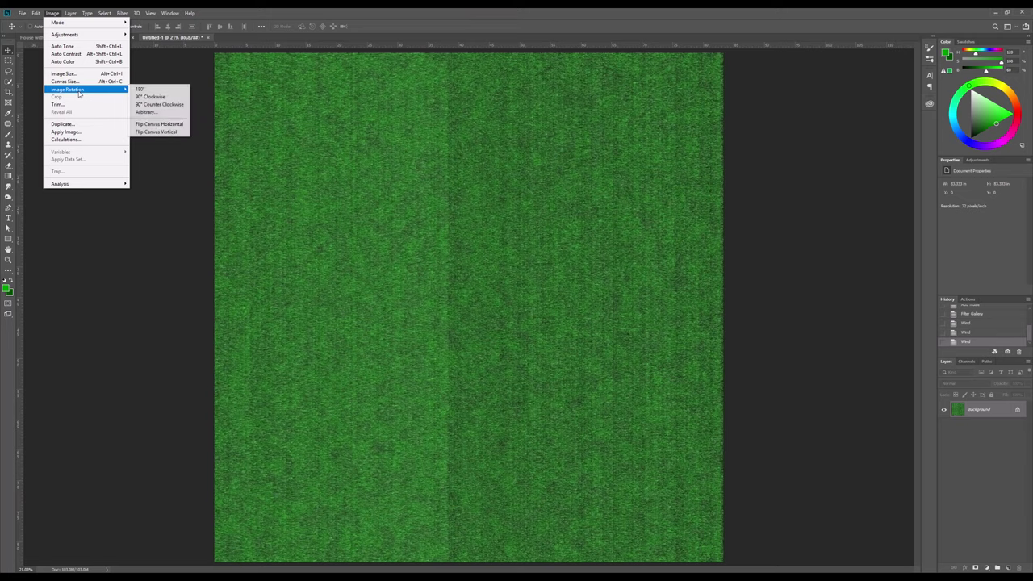
{"action": "left_click", "coordinate": [165, 108]}
{"action": "scroll", "coordinate": [520, 249], "scroll_direction": "up", "scroll_amount": 2}
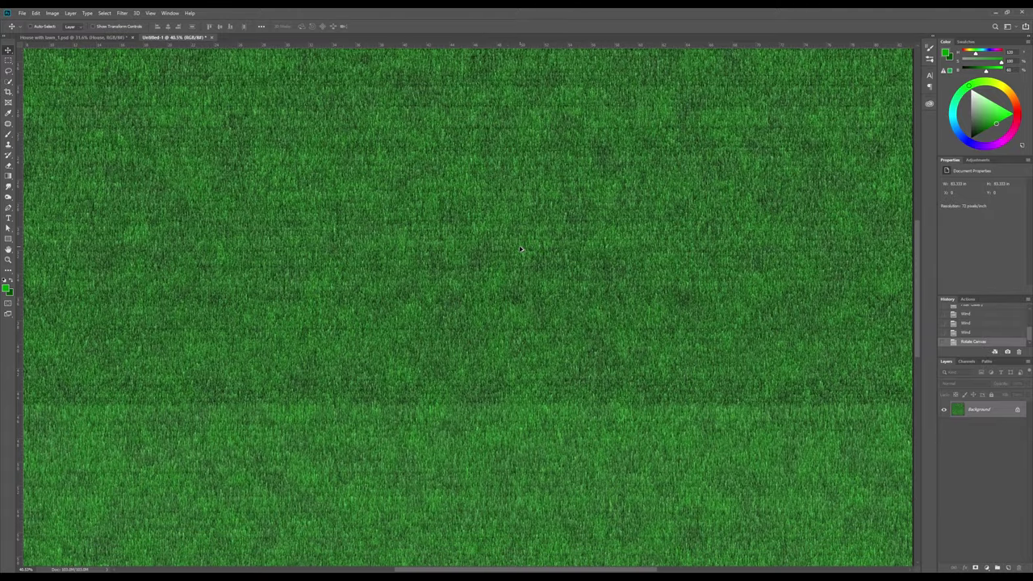
{"action": "scroll", "coordinate": [520, 249], "scroll_direction": "up", "scroll_amount": 3}
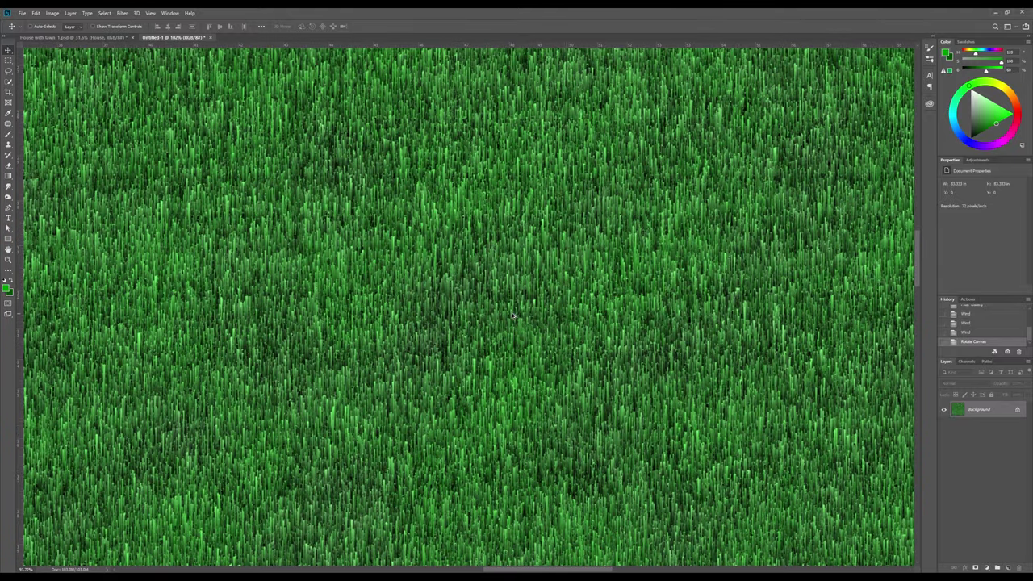
{"action": "key", "text": "ctrl+0"}
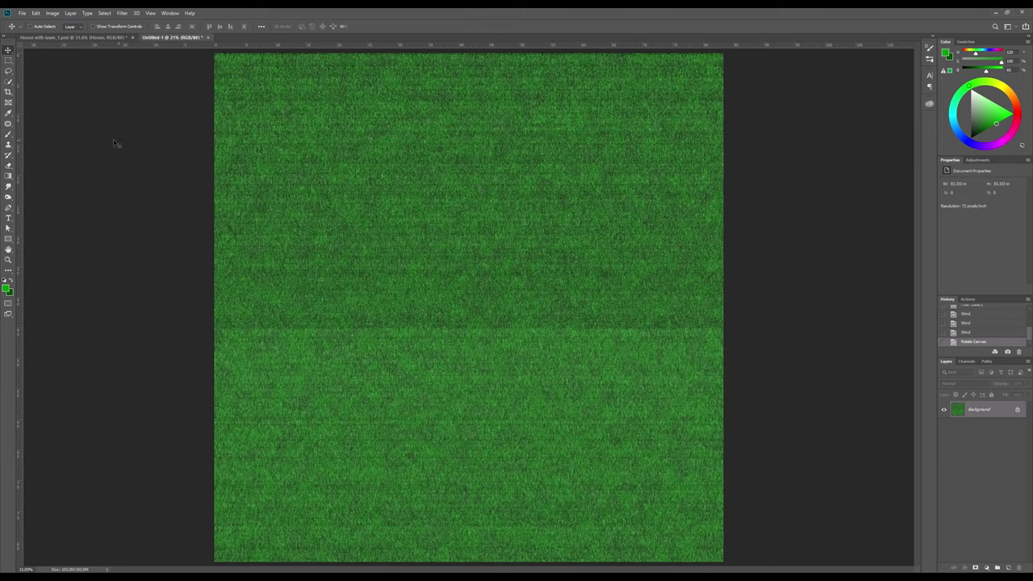
Patch the seam areas in the lower part of the grass texture with nearby grass
{"action": "left_click", "coordinate": [8, 124]}
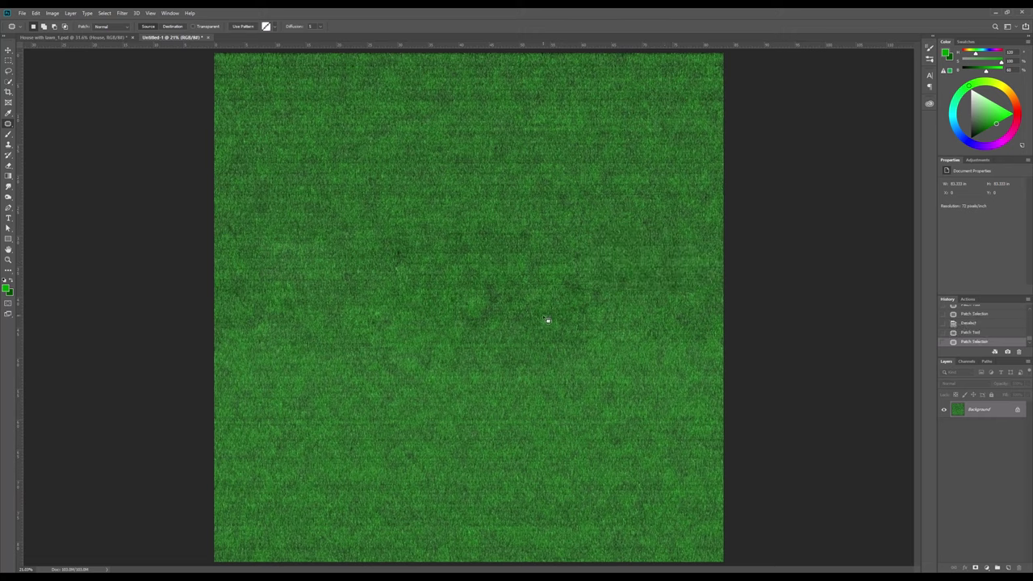
{"action": "mouse_move", "coordinate": [646, 420]}
{"action": "left_mouse_down"}
{"action": "mouse_move", "coordinate": [629, 387]}
{"action": "mouse_move", "coordinate": [293, 406]}
{"action": "mouse_move", "coordinate": [379, 396]}
{"action": "left_mouse_up"}
{"action": "mouse_move", "coordinate": [415, 466]}
{"action": "left_mouse_down"}
{"action": "mouse_move", "coordinate": [395, 516]}
{"action": "mouse_move", "coordinate": [428, 501]}
{"action": "mouse_move", "coordinate": [347, 524]}
{"action": "left_mouse_up"}
{"action": "left_click_drag", "start_coordinate": [473, 461], "coordinate": [714, 481]}
{"action": "mouse_move", "coordinate": [369, 493]}
{"action": "left_mouse_down"}
{"action": "mouse_move", "coordinate": [323, 525]}
{"action": "mouse_move", "coordinate": [355, 484]}
{"action": "left_mouse_up"}
{"action": "left_click", "coordinate": [342, 438]}
Patch the top-left, top-right and remaining middle areas of the grass texture
{"action": "left_click_drag", "start_coordinate": [611, 247], "coordinate": [489, 290]}
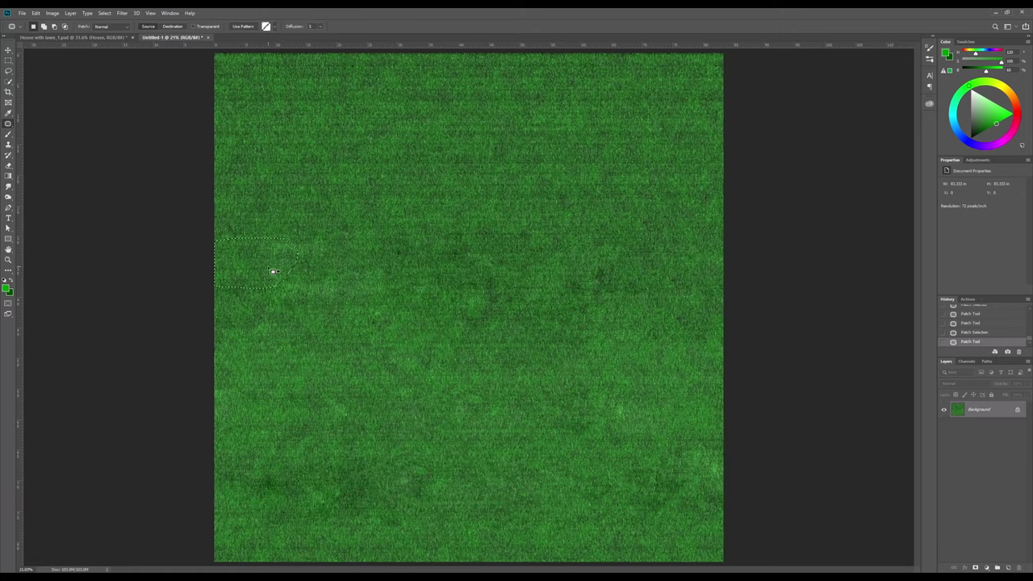
{"action": "left_click_drag", "start_coordinate": [272, 250], "coordinate": [292, 201]}
{"action": "mouse_move", "coordinate": [352, 221]}
{"action": "left_mouse_down"}
{"action": "mouse_move", "coordinate": [548, 140]}
{"action": "mouse_move", "coordinate": [605, 145]}
{"action": "left_mouse_up"}
{"action": "mouse_move", "coordinate": [686, 116]}
{"action": "left_mouse_down"}
{"action": "mouse_move", "coordinate": [670, 166]}
{"action": "mouse_move", "coordinate": [664, 120]}
{"action": "mouse_move", "coordinate": [686, 117]}
{"action": "left_mouse_up"}
{"action": "mouse_move", "coordinate": [673, 157]}
{"action": "left_mouse_down"}
{"action": "mouse_move", "coordinate": [487, 188]}
{"action": "mouse_move", "coordinate": [640, 138]}
{"action": "mouse_move", "coordinate": [484, 89]}
{"action": "mouse_move", "coordinate": [376, 138]}
{"action": "mouse_move", "coordinate": [367, 98]}
{"action": "mouse_move", "coordinate": [360, 122]}
{"action": "left_mouse_up"}
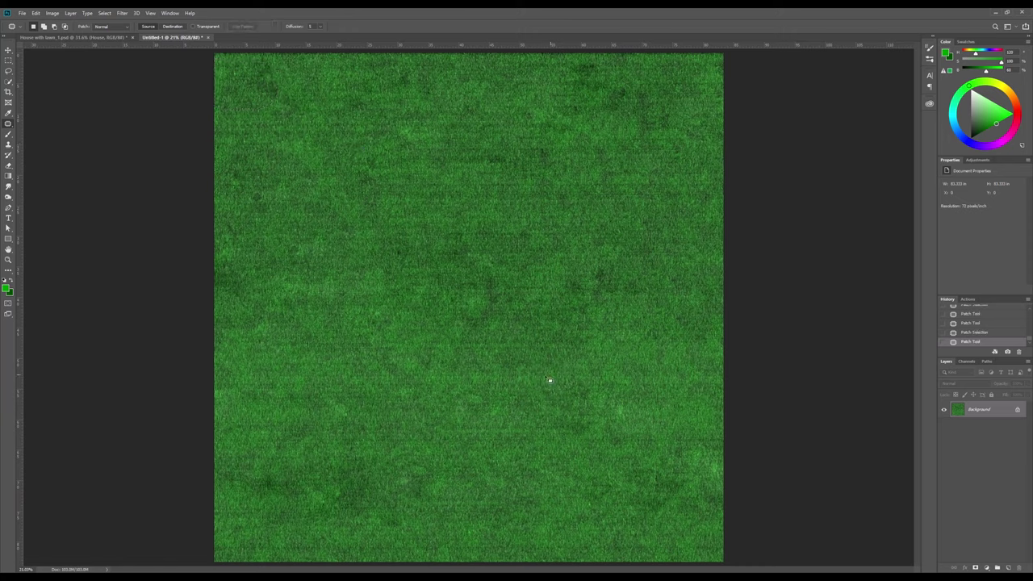
{"action": "mouse_move", "coordinate": [513, 380]}
{"action": "left_mouse_down"}
{"action": "mouse_move", "coordinate": [484, 426]}
{"action": "mouse_move", "coordinate": [513, 381]}
{"action": "mouse_move", "coordinate": [420, 423]}
{"action": "mouse_move", "coordinate": [473, 418]}
{"action": "left_mouse_up"}
{"action": "left_click", "coordinate": [605, 419]}
{"action": "left_click", "coordinate": [577, 433]}
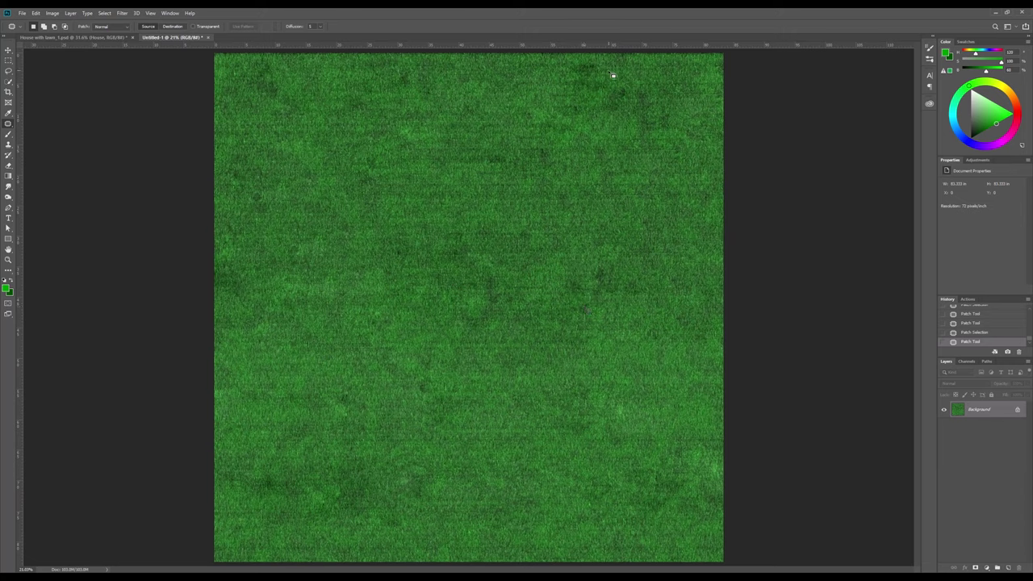
{"action": "mouse_move", "coordinate": [460, 491]}
{"action": "left_mouse_down"}
{"action": "mouse_move", "coordinate": [364, 507]}
{"action": "mouse_move", "coordinate": [452, 489]}
{"action": "left_mouse_up"}
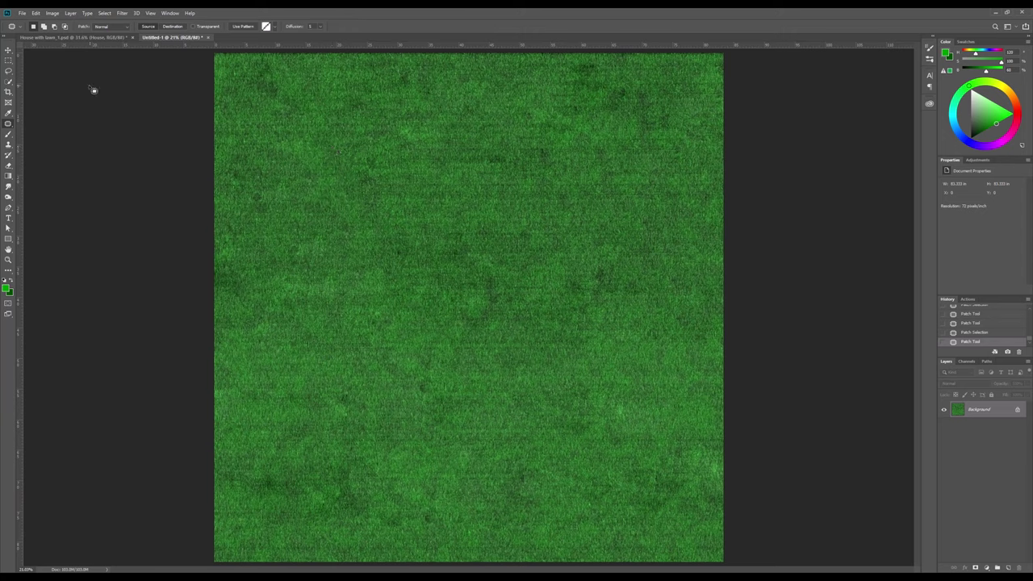
{"action": "left_click", "coordinate": [8, 51]}
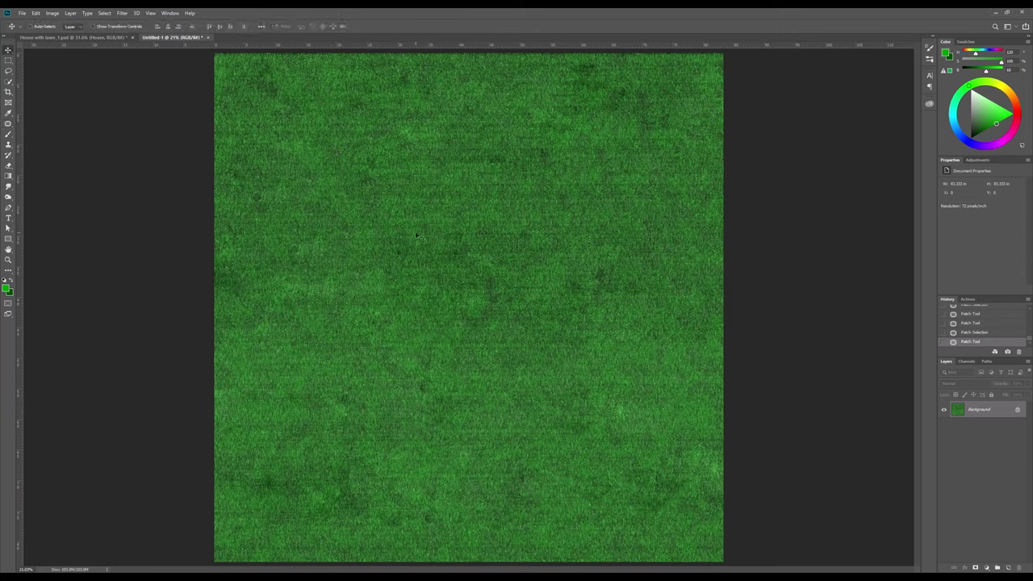
Drag the grass texture into the House with lawn_1.psd document as Layer 1
{"action": "left_click", "coordinate": [93, 37]}
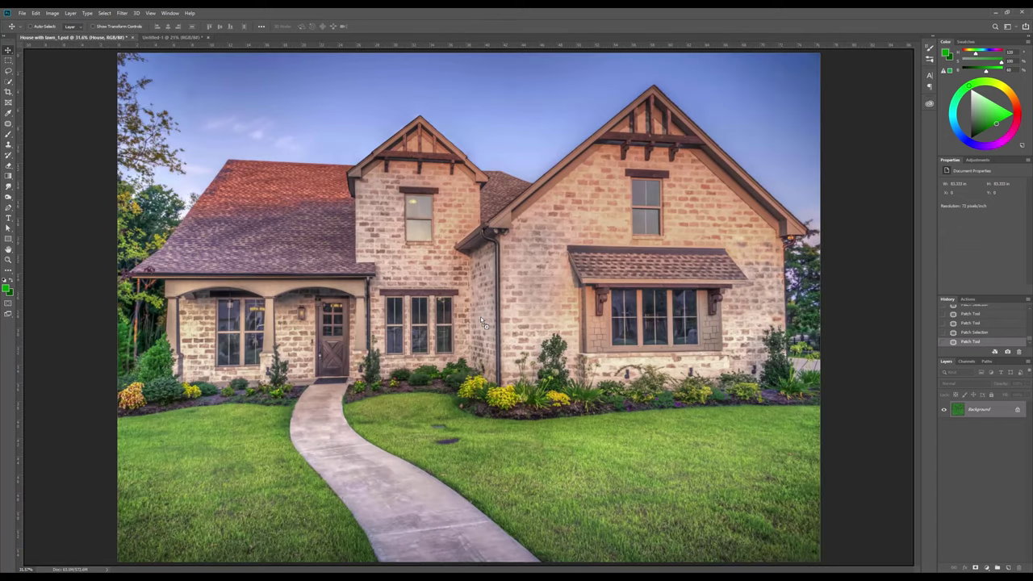
{"action": "left_click_drag", "start_coordinate": [480, 316], "coordinate": [480, 319]}
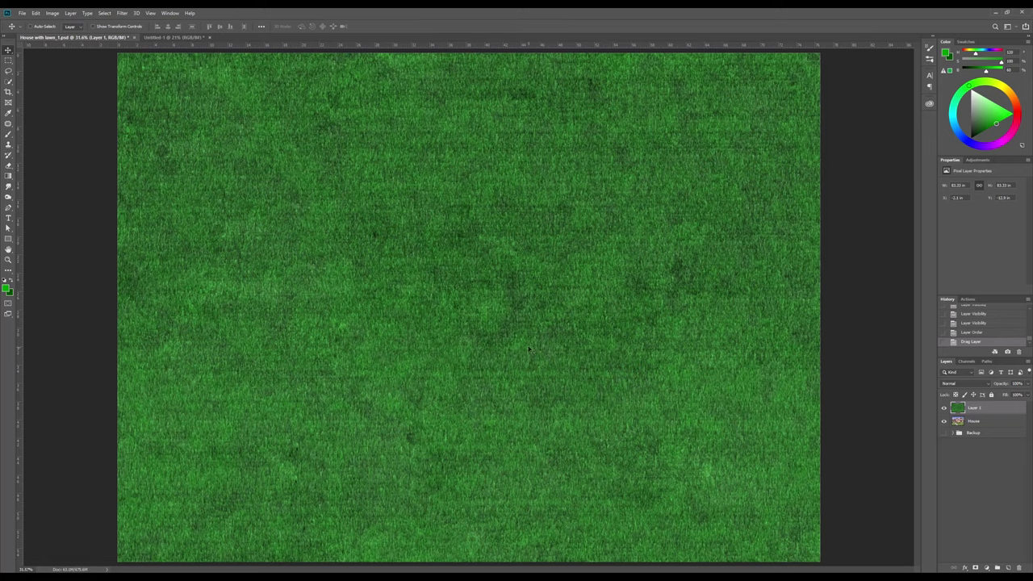
{"action": "scroll", "coordinate": [526, 345], "scroll_direction": "down", "scroll_amount": 2}
{"action": "scroll", "coordinate": [526, 345], "scroll_direction": "down", "scroll_amount": 1}
{"action": "scroll", "coordinate": [474, 285], "scroll_direction": "up", "scroll_amount": 2}
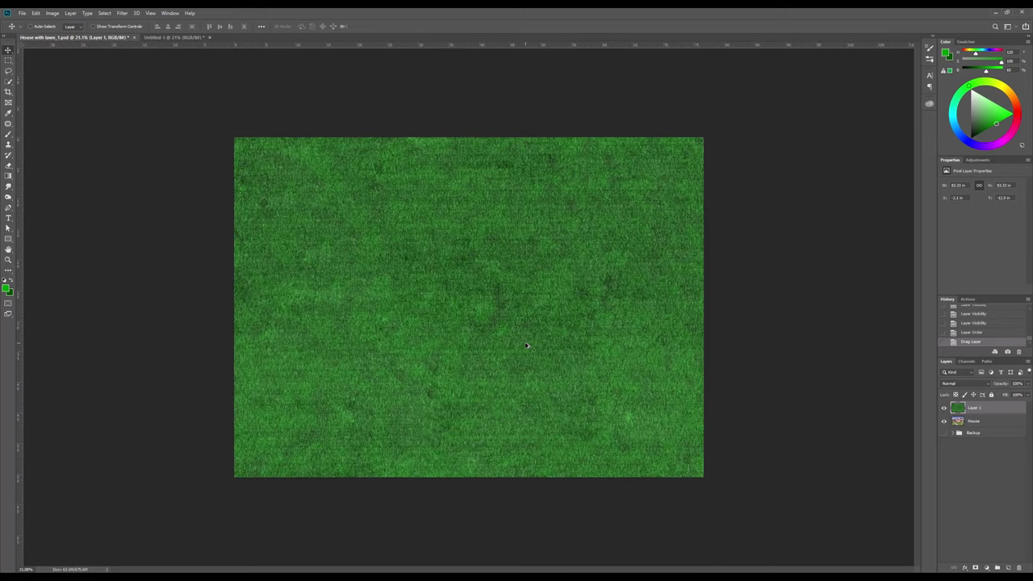
Convert Layer 1 to a smart object and rename it 'New Grass'
{"action": "right_click", "coordinate": [996, 412]}
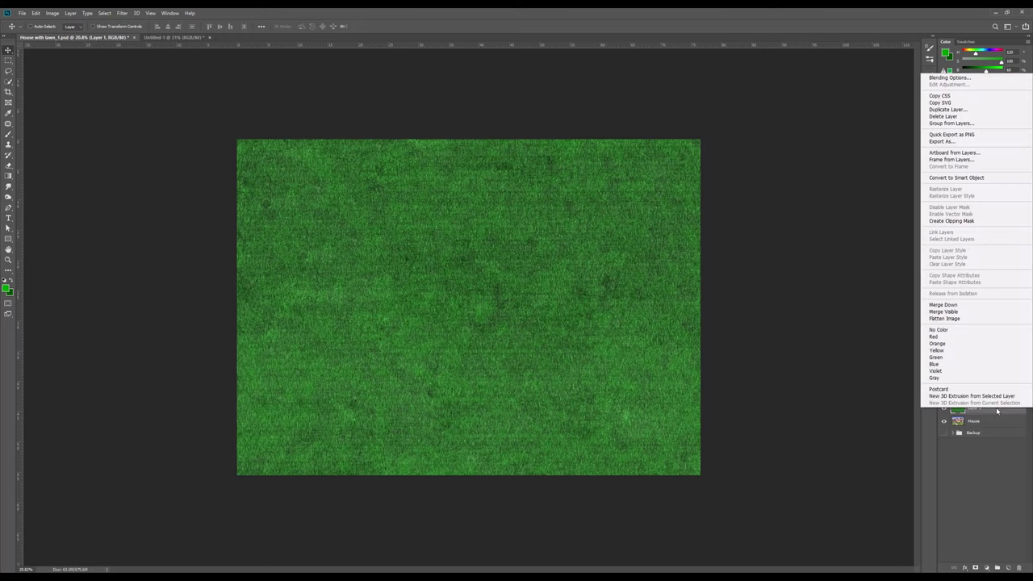
{"action": "left_click", "coordinate": [993, 178]}
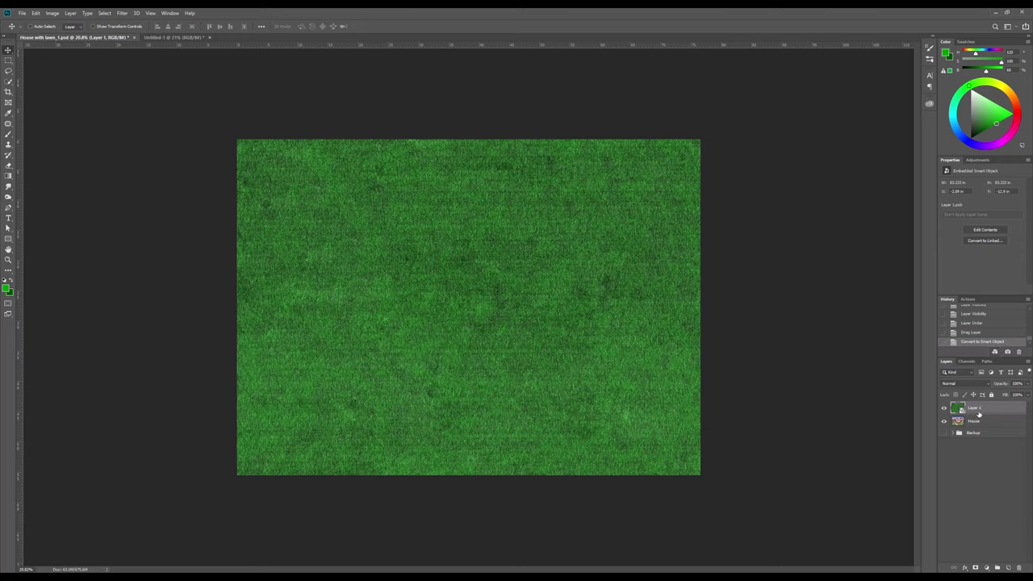
{"action": "double_click", "coordinate": [975, 408]}
{"action": "type", "text": "New Grass"}
{"action": "key", "text": "Return"}
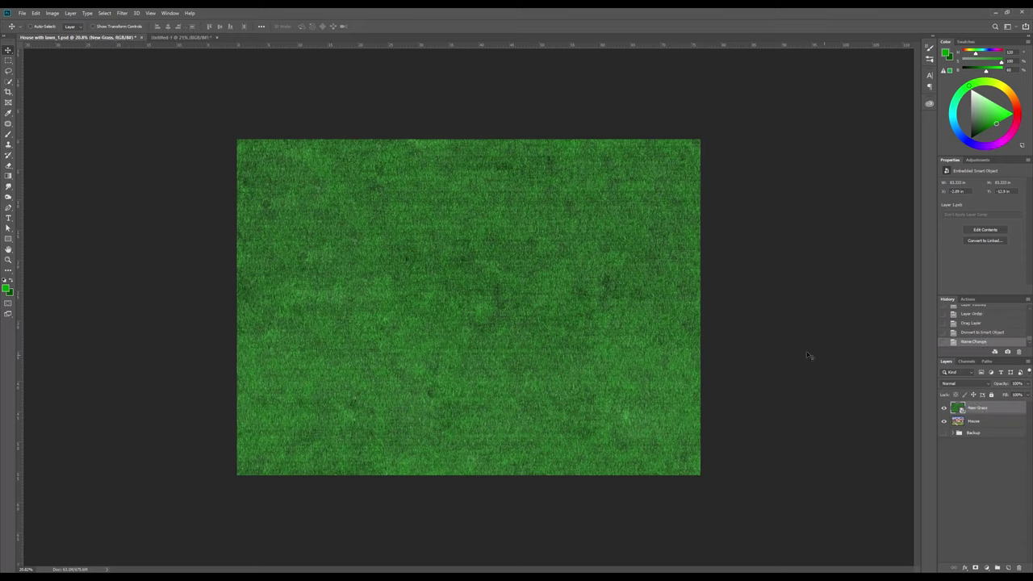
Scale the New Grass layer down, move it over the lawn, squash it and skew its top corners outward
{"action": "key", "text": "ctrl+t"}
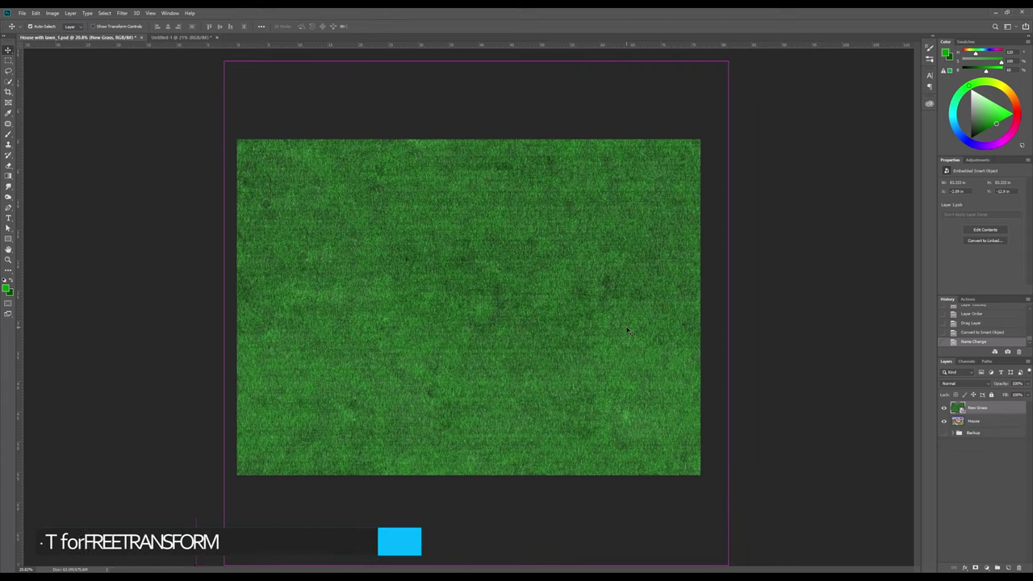
{"action": "key", "text": "ctrl+t"}
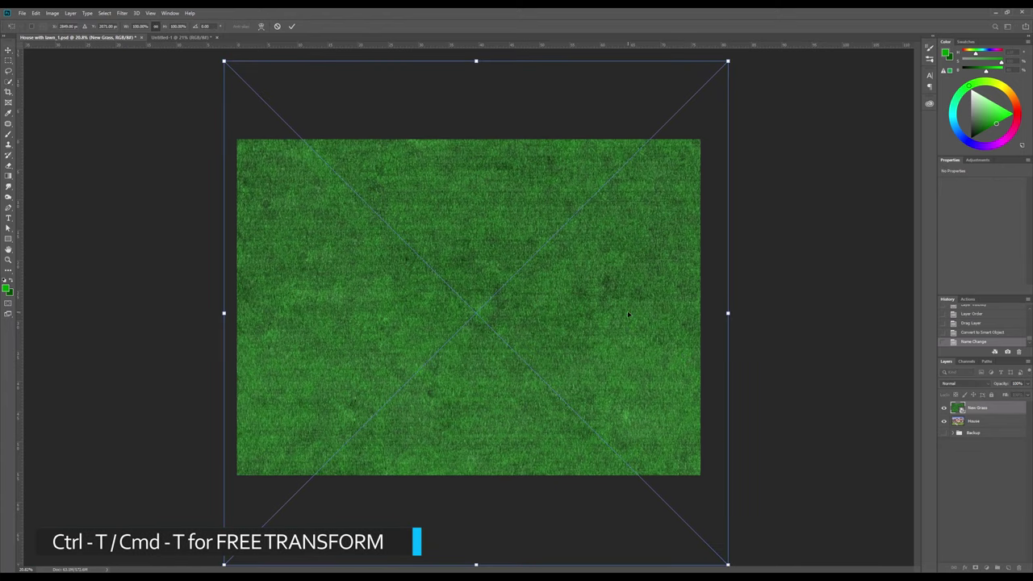
{"action": "left_click_drag", "start_coordinate": [729, 60], "coordinate": [363, 364]}
{"action": "left_click_drag", "start_coordinate": [357, 445], "coordinate": [516, 418]}
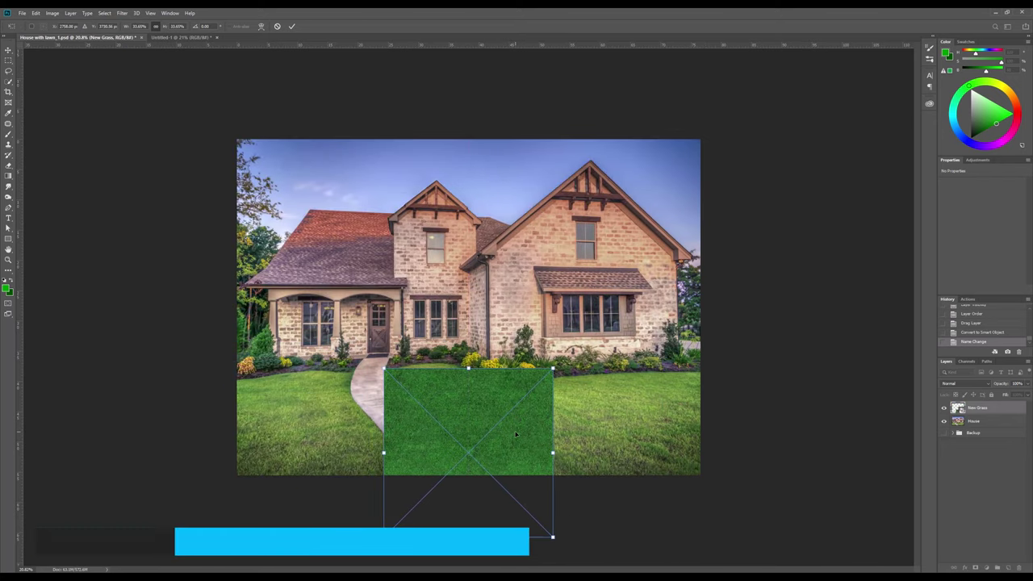
{"action": "left_click_drag", "start_coordinate": [468, 536], "coordinate": [468, 479]}
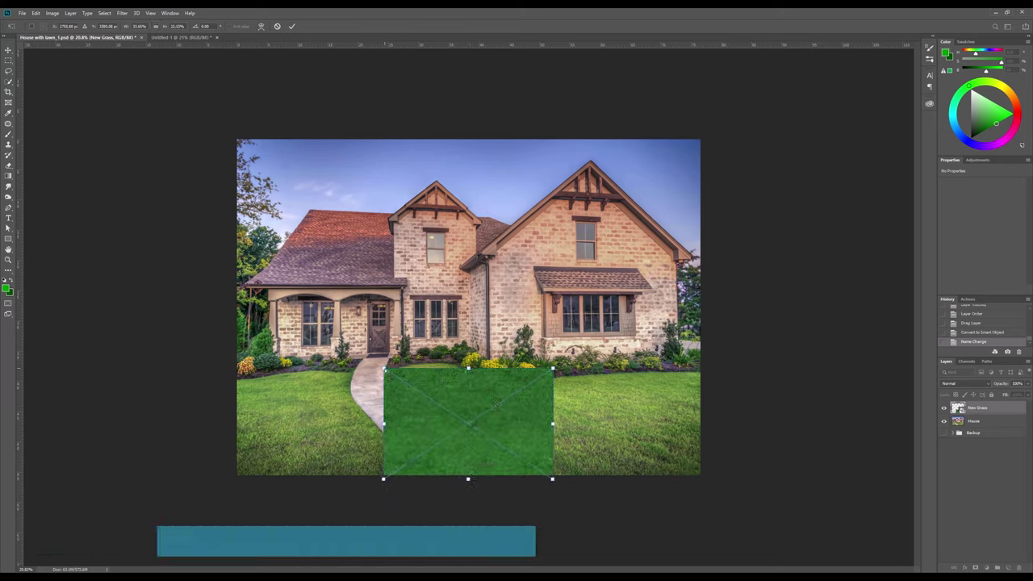
{"action": "left_click_drag", "start_coordinate": [383, 369], "coordinate": [217, 369]}
{"action": "left_click_drag", "start_coordinate": [552, 369], "coordinate": [726, 357]}
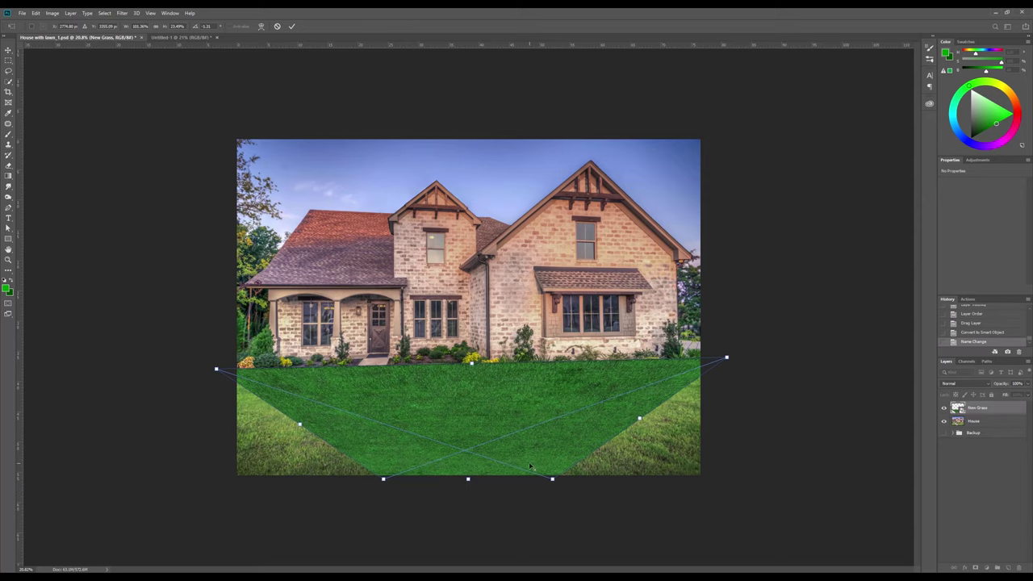
Pull the grass's bottom corners out to cover the left and right lawn
{"action": "scroll", "coordinate": [528, 462], "scroll_direction": "down", "scroll_amount": 3}
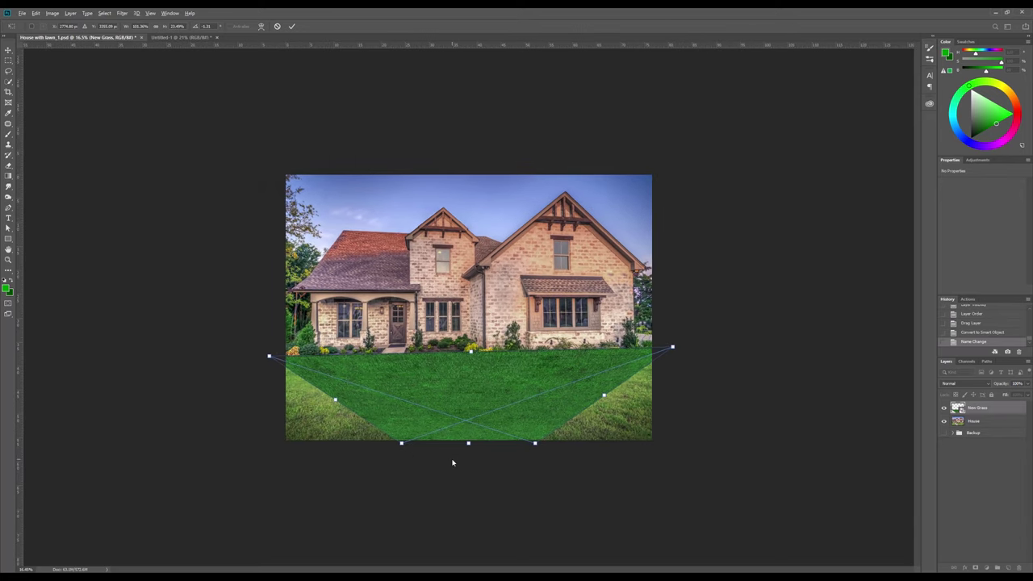
{"action": "scroll", "coordinate": [419, 454], "scroll_direction": "down", "scroll_amount": 1}
{"action": "left_click_drag", "start_coordinate": [401, 443], "coordinate": [71, 452]}
{"action": "left_click_drag", "start_coordinate": [534, 443], "coordinate": [896, 453]}
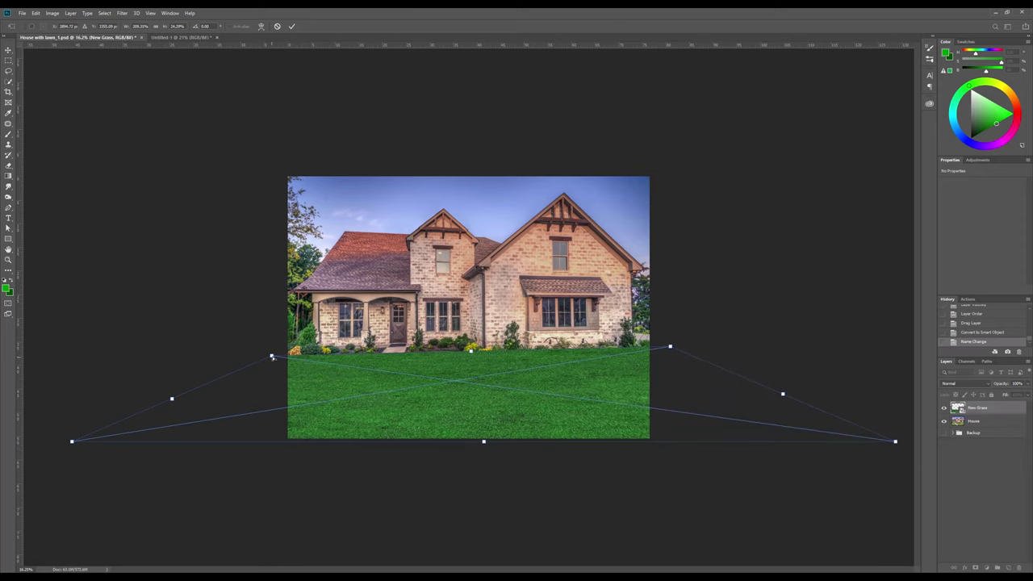
Fine-tune the grass's corners and bottom edge to the lawn line, then commit the transform
{"action": "left_click_drag", "start_coordinate": [273, 357], "coordinate": [281, 352]}
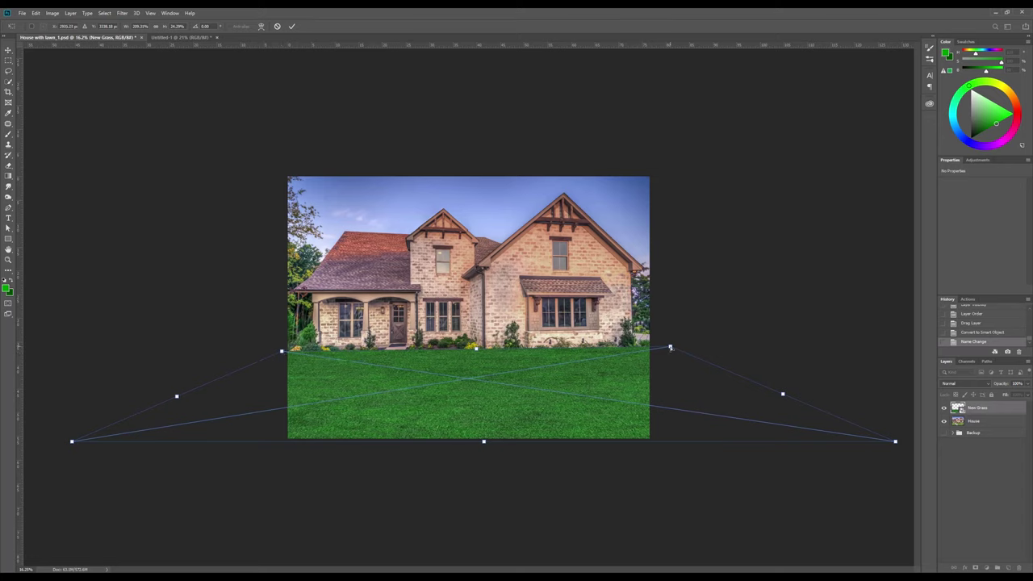
{"action": "left_click_drag", "start_coordinate": [669, 347], "coordinate": [655, 348]}
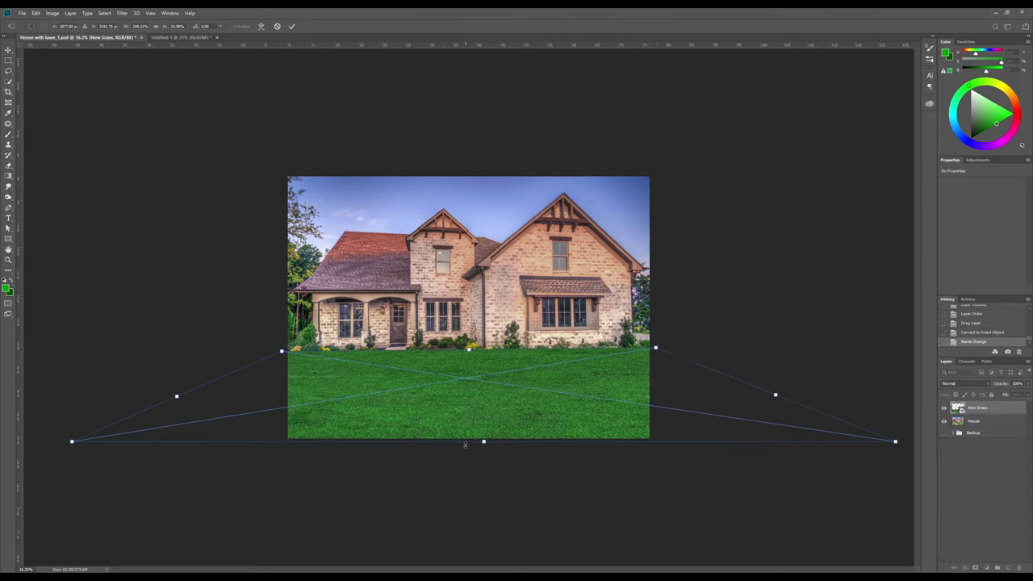
{"action": "left_click_drag", "start_coordinate": [484, 443], "coordinate": [469, 443]}
{"action": "left_click_drag", "start_coordinate": [57, 443], "coordinate": [43, 441]}
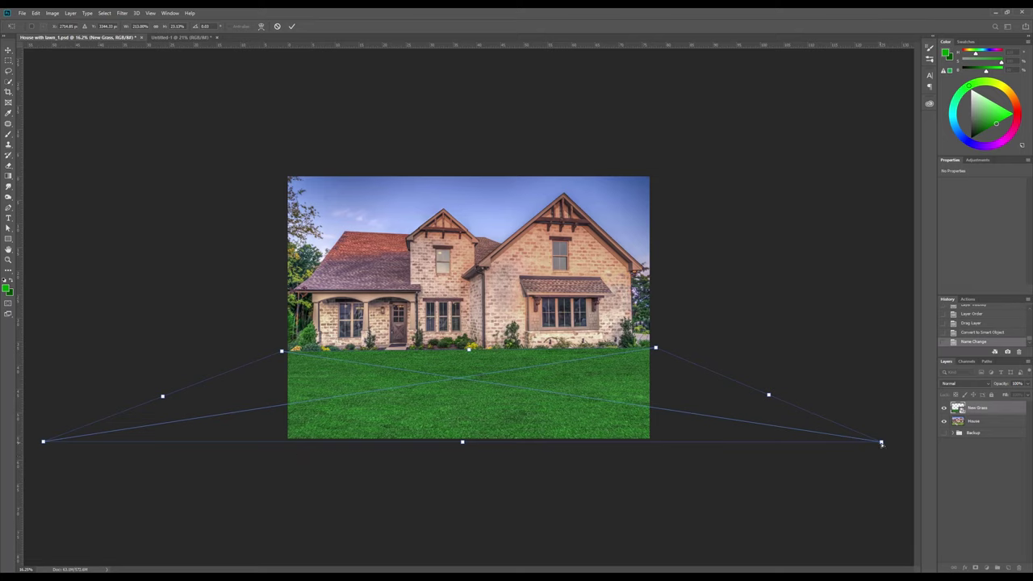
{"action": "left_click_drag", "start_coordinate": [881, 443], "coordinate": [891, 443]}
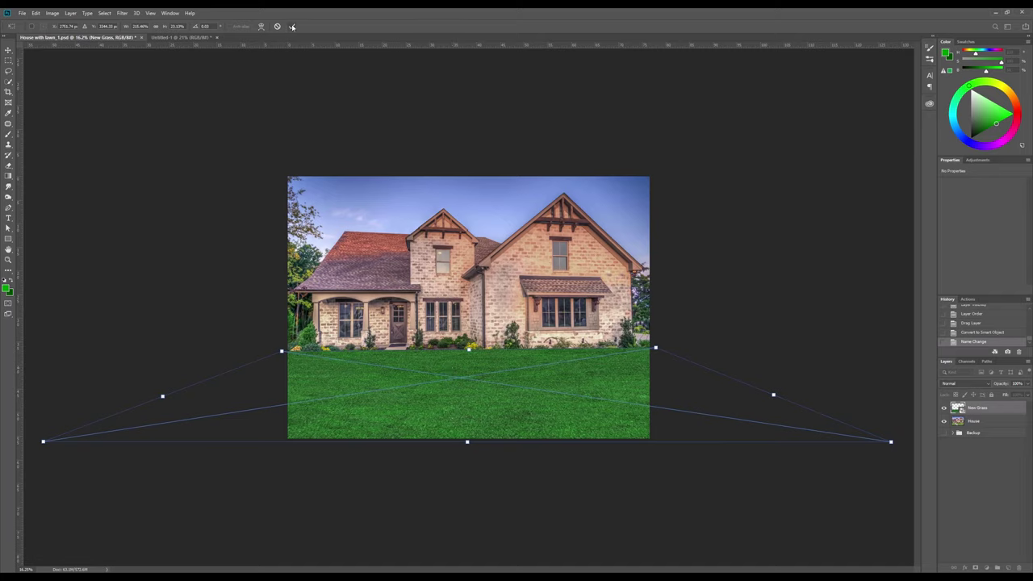
{"action": "left_click", "coordinate": [292, 26]}
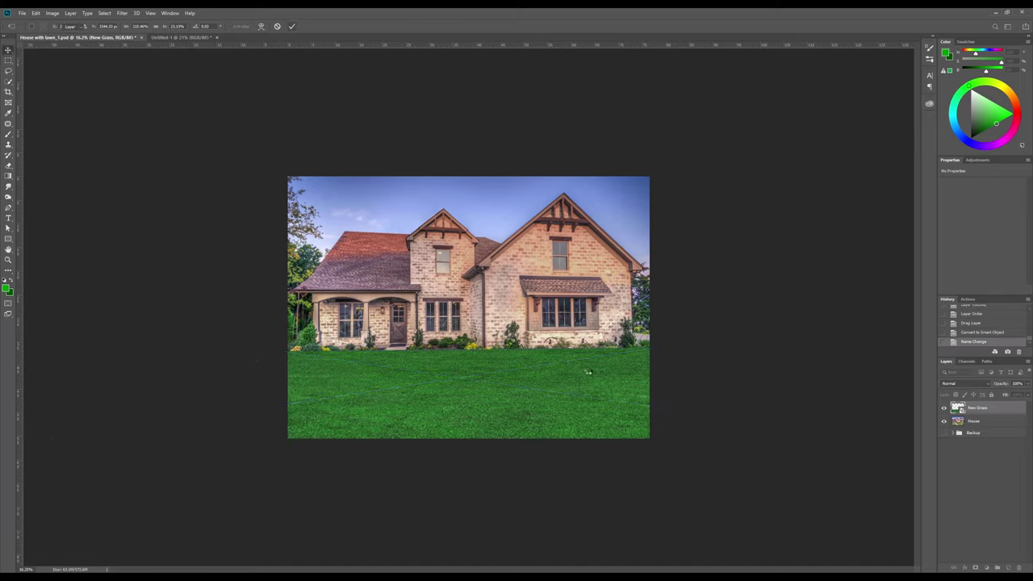
Fit the photo on screen, hide New Grass and make the House layer active
{"action": "key", "text": "ctrl+0"}
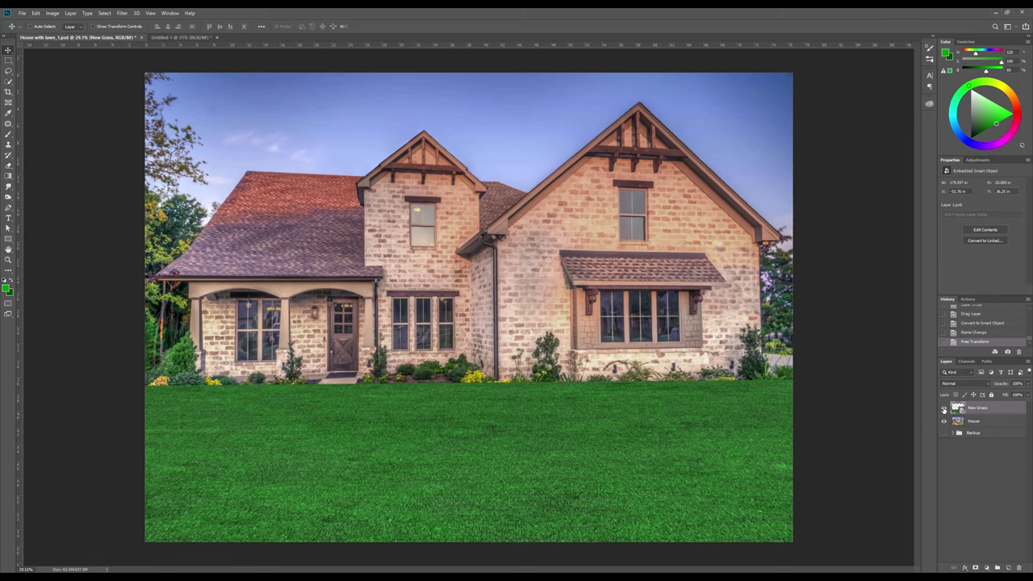
{"action": "left_click", "coordinate": [944, 409]}
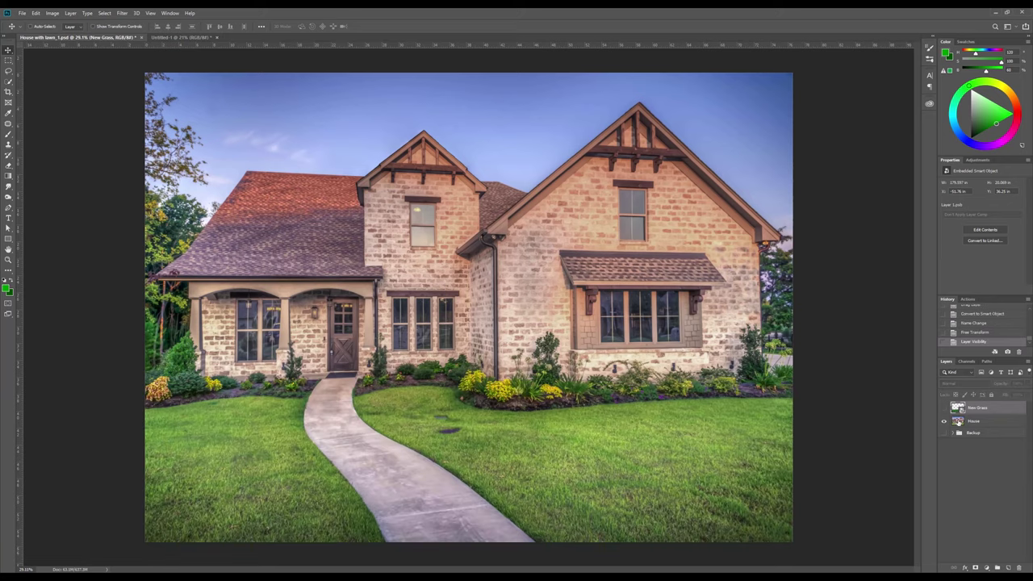
{"action": "left_click", "coordinate": [979, 423]}
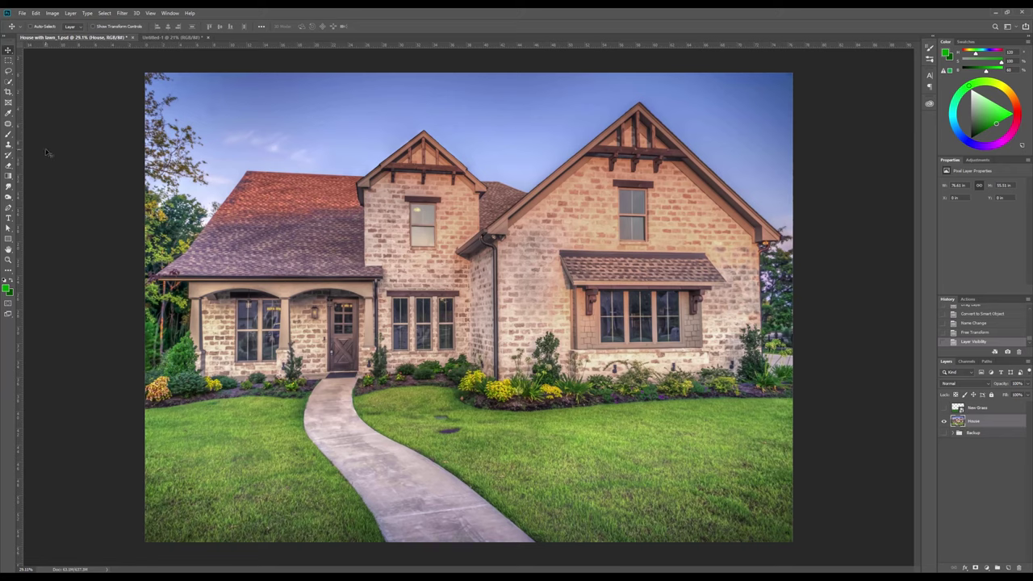
Quick-select the lawn on both sides of the walkway, subtracting the flower bed edge
{"action": "left_click", "coordinate": [9, 82]}
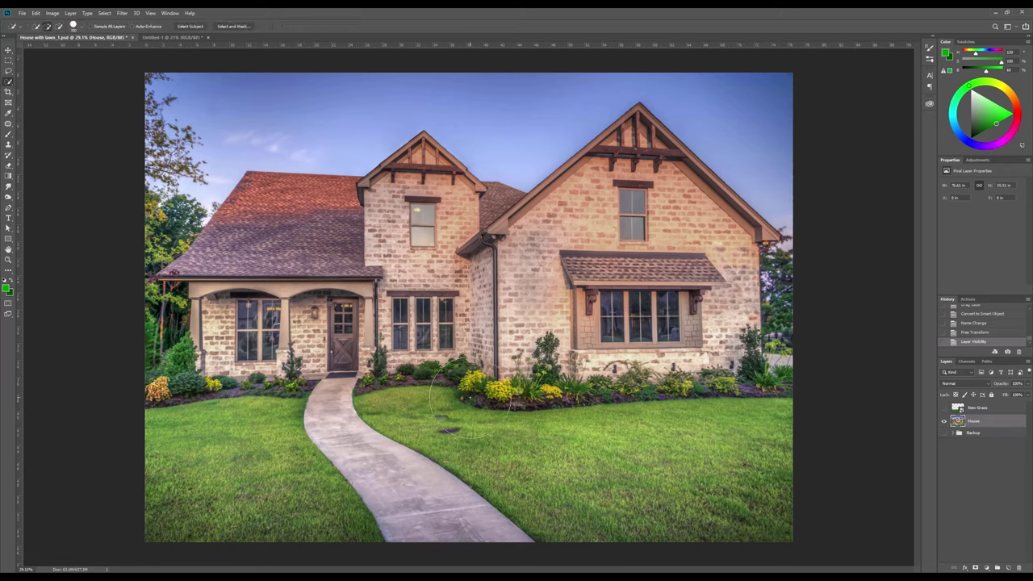
{"action": "key", "text": "bracketleft"}
{"action": "key", "text": "bracketleft"}
{"action": "key", "text": "bracketleft"}
{"action": "key", "text": "bracketleft"}
{"action": "left_click_drag", "start_coordinate": [386, 405], "coordinate": [754, 511]}
{"action": "left_click", "coordinate": [343, 491]}
{"action": "left_click", "coordinate": [339, 445]}
{"action": "key", "text": "ctrl+z"}
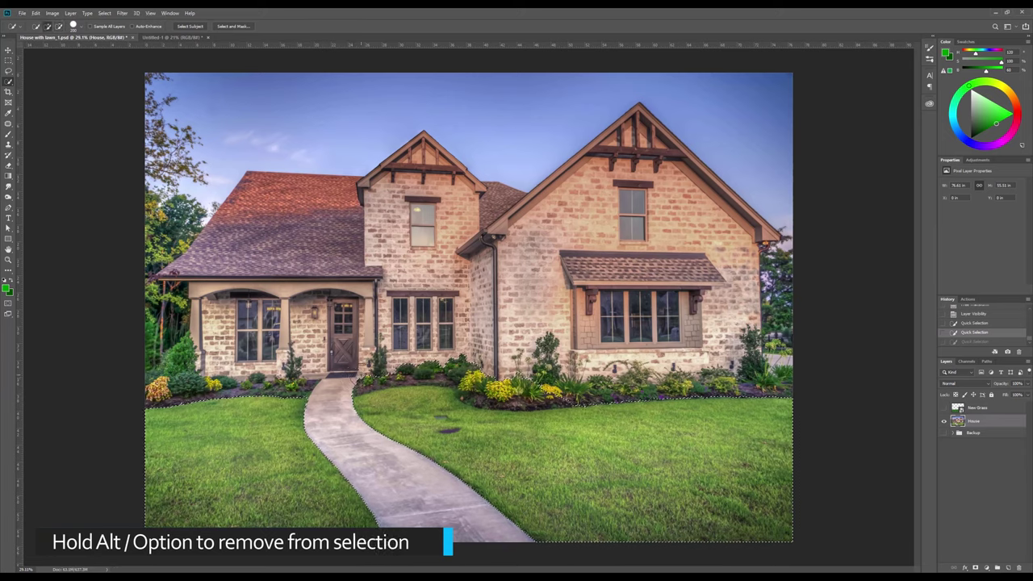
{"action": "key", "text": "alt"}
{"action": "left_click", "coordinate": [485, 381], "text": "alt"}
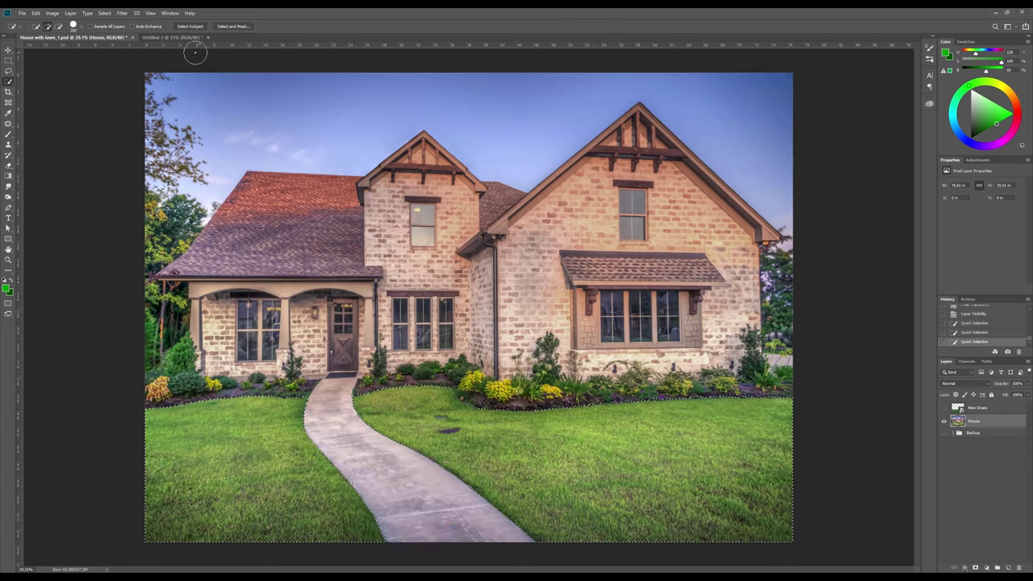
Apply Select > Modify > Smooth with a 50-pixel sample radius to the lawn selection
{"action": "left_click", "coordinate": [105, 13]}
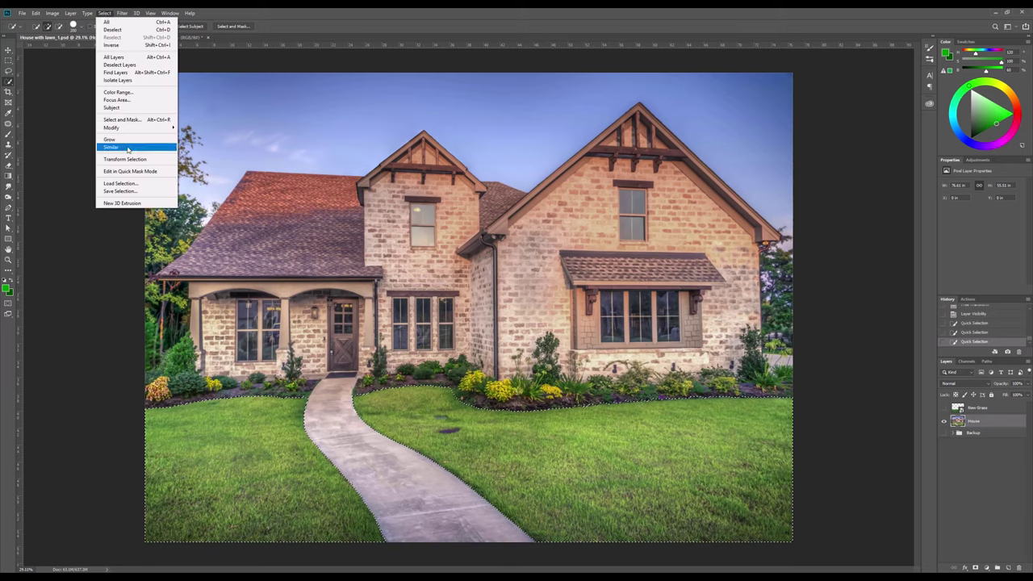
{"action": "mouse_move", "coordinate": [146, 128]}
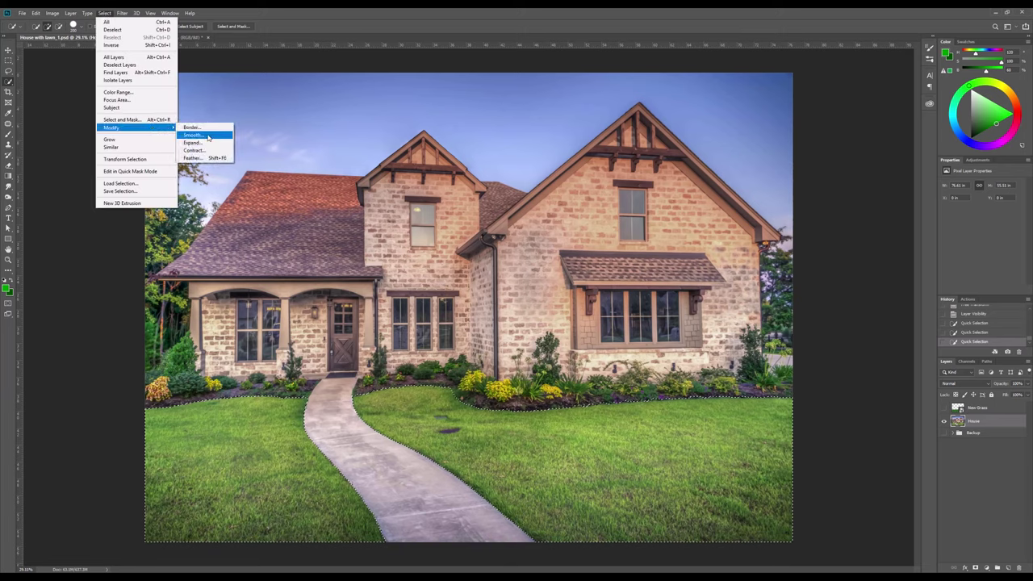
{"action": "left_click", "coordinate": [207, 137]}
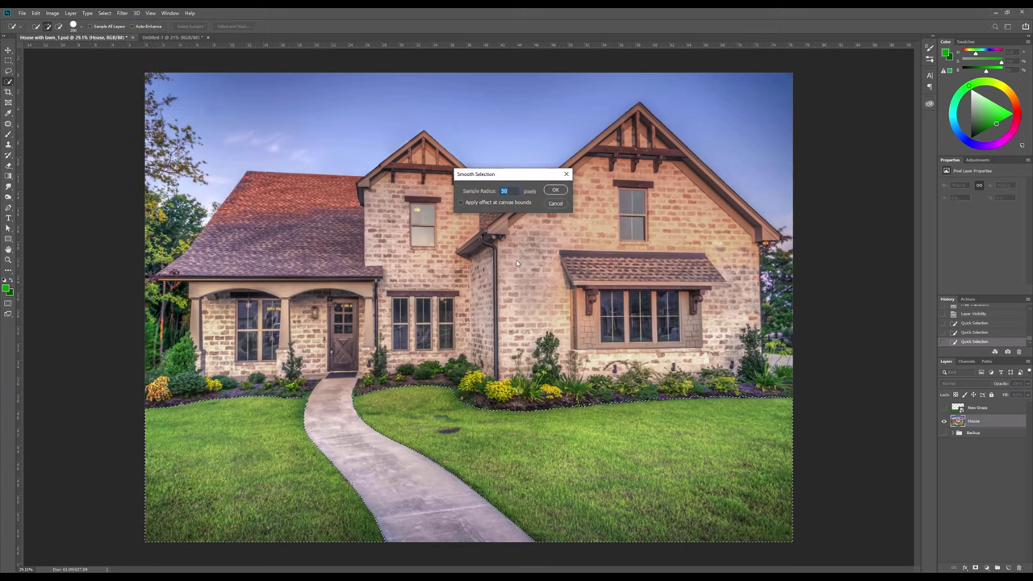
{"action": "left_click", "coordinate": [556, 192]}
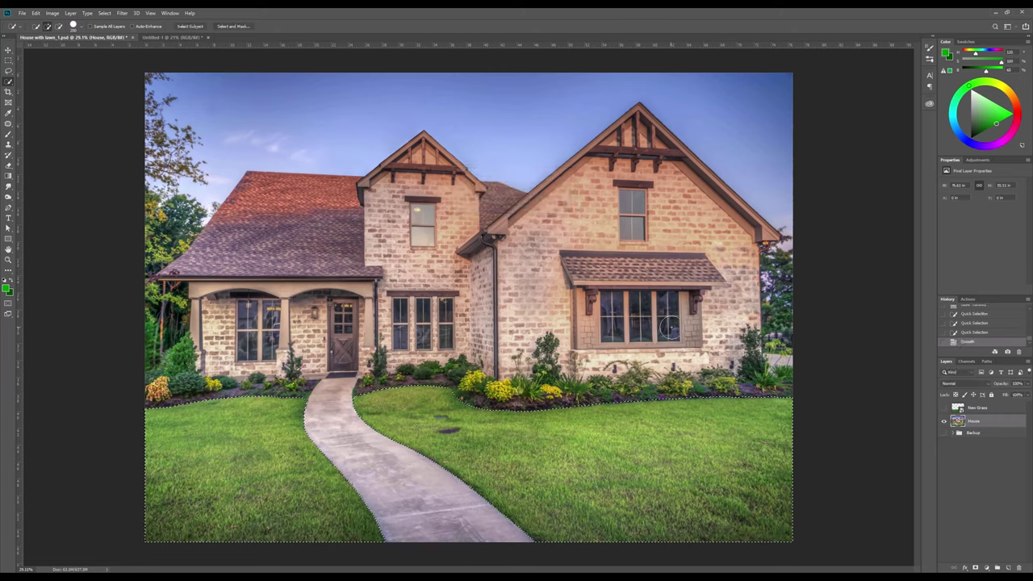
{"action": "scroll", "coordinate": [464, 297], "scroll_direction": "up", "scroll_amount": 1}
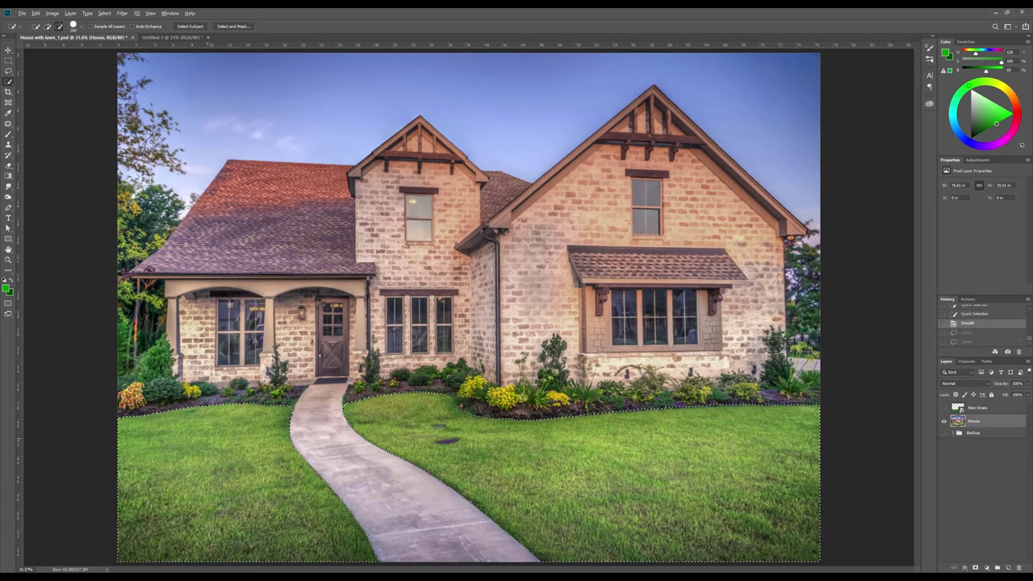
Zoom in and use the Lasso to add a missed sliver by the walkway, then revert it
{"action": "scroll", "coordinate": [442, 425], "scroll_direction": "up", "scroll_amount": 15}
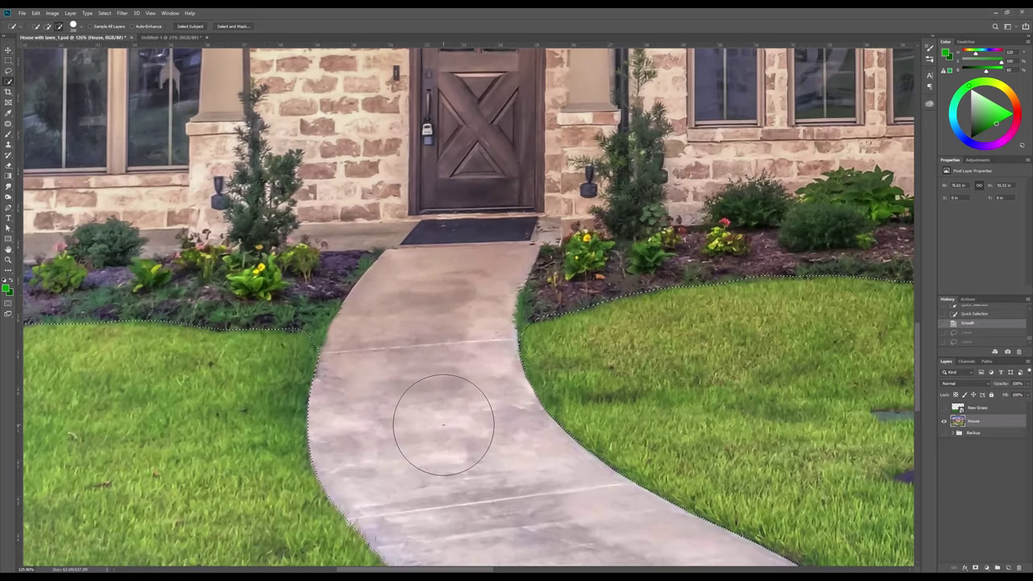
{"action": "key", "text": "l"}
{"action": "scroll", "coordinate": [370, 324], "scroll_direction": "up", "scroll_amount": 2}
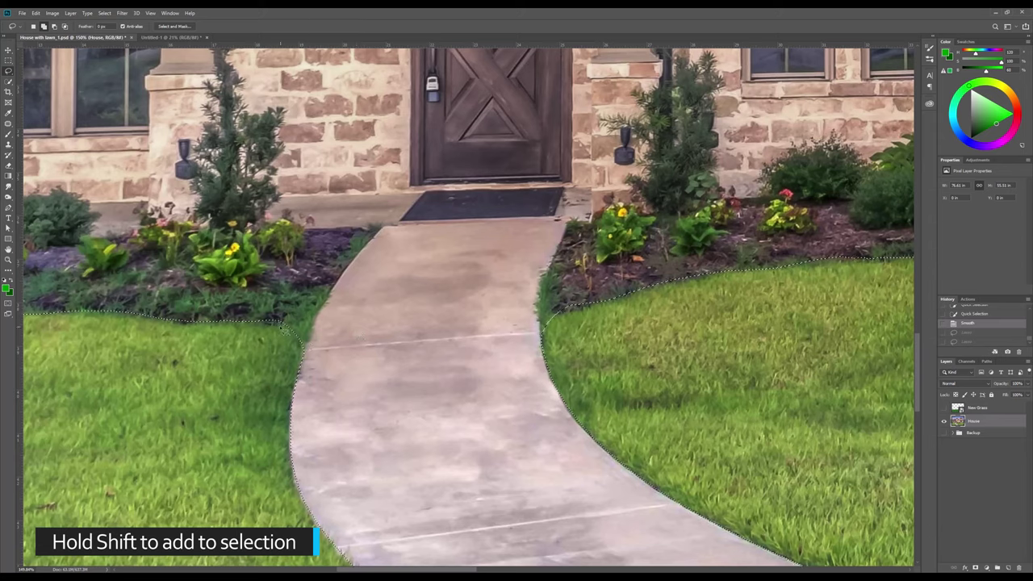
{"action": "left_click_drag", "start_coordinate": [282, 327], "coordinate": [321, 312]}
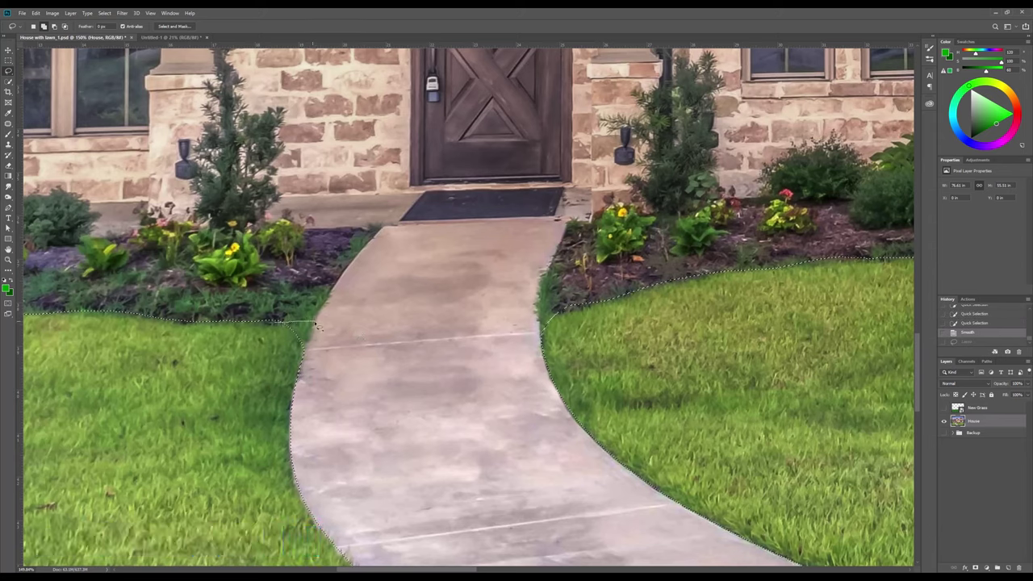
{"action": "key", "text": "ctrl+shift+z"}
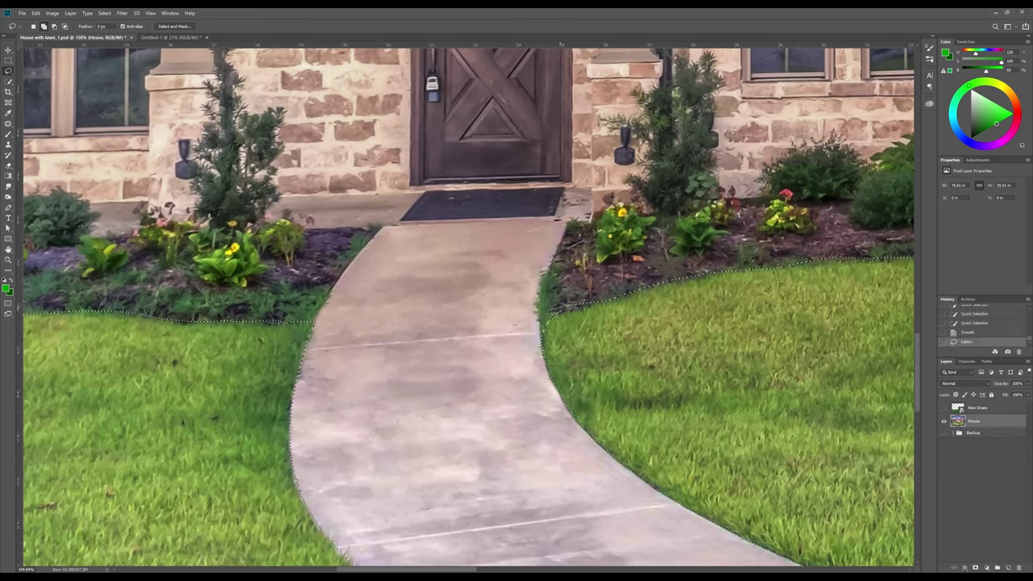
Lasso-straighten the selection along the walkway's right edge and near the image bottom, then fit the photo
{"action": "mouse_move", "coordinate": [542, 323]}
{"action": "left_mouse_down"}
{"action": "mouse_move", "coordinate": [549, 349]}
{"action": "mouse_move", "coordinate": [583, 373]}
{"action": "left_mouse_up"}
{"action": "scroll", "coordinate": [309, 436], "scroll_direction": "down", "scroll_amount": 5}
{"action": "scroll", "coordinate": [687, 217], "scroll_direction": "up", "scroll_amount": 2}
{"action": "scroll", "coordinate": [688, 217], "scroll_direction": "down", "scroll_amount": 5}
{"action": "scroll", "coordinate": [421, 221], "scroll_direction": "up", "scroll_amount": 3}
{"action": "scroll", "coordinate": [421, 222], "scroll_direction": "right", "scroll_amount": 3}
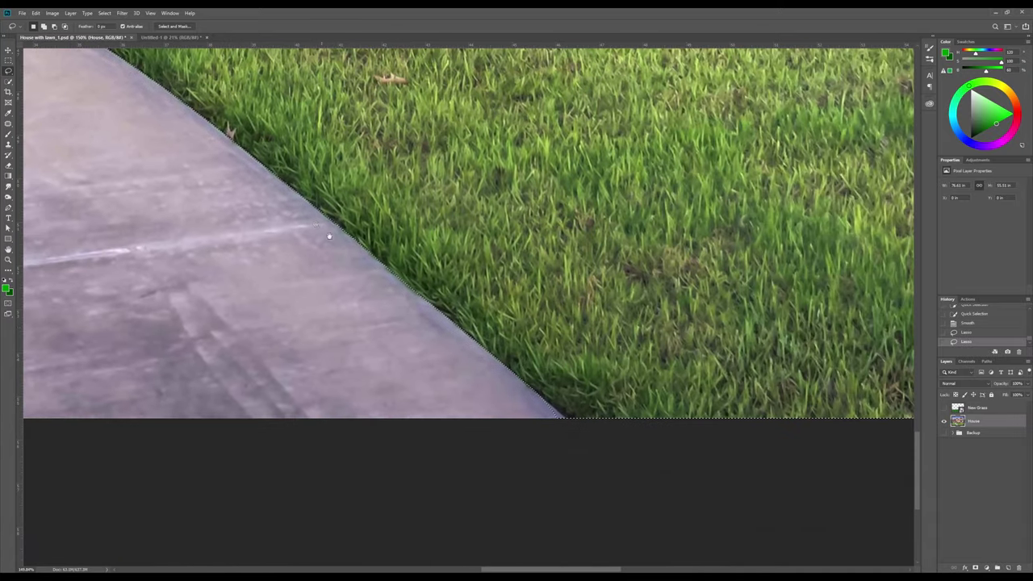
{"action": "left_click_drag", "start_coordinate": [476, 339], "coordinate": [532, 391]}
{"action": "scroll", "coordinate": [522, 443], "scroll_direction": "down", "scroll_amount": 2}
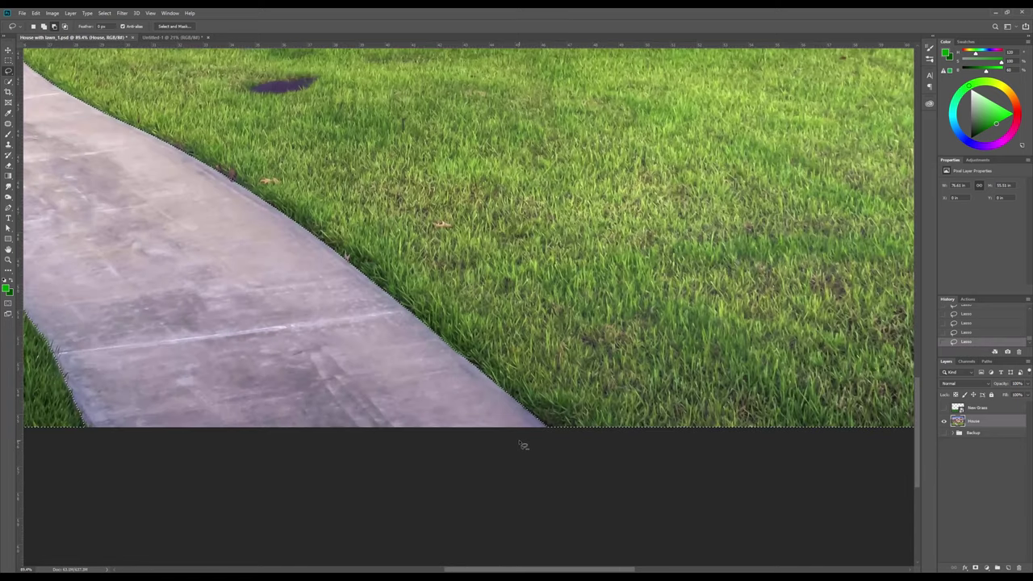
{"action": "key", "text": "ctrl+0"}
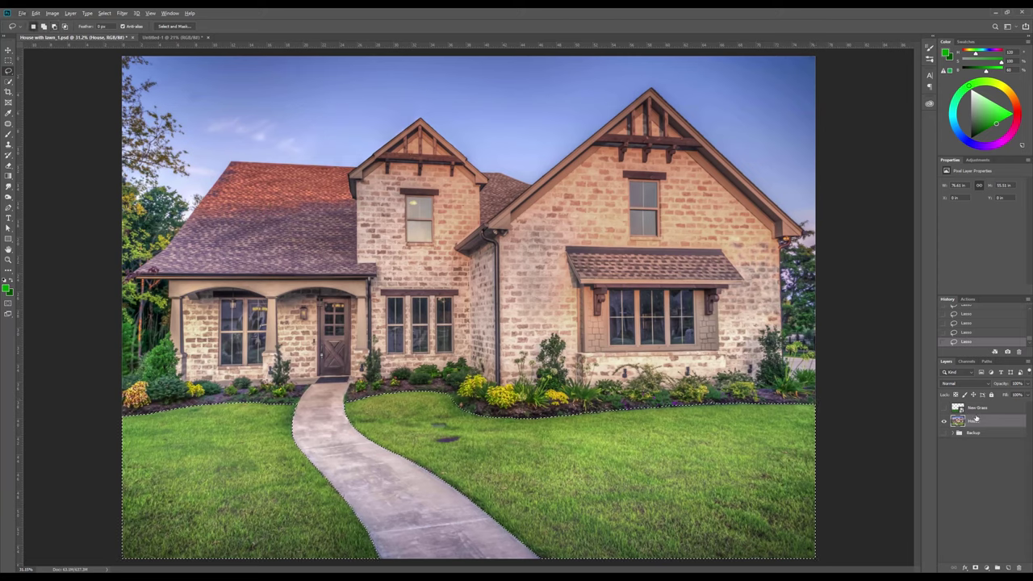
Show New Grass again and add a layer mask from the lawn selection
{"action": "left_click", "coordinate": [944, 408]}
{"action": "left_click", "coordinate": [954, 409]}
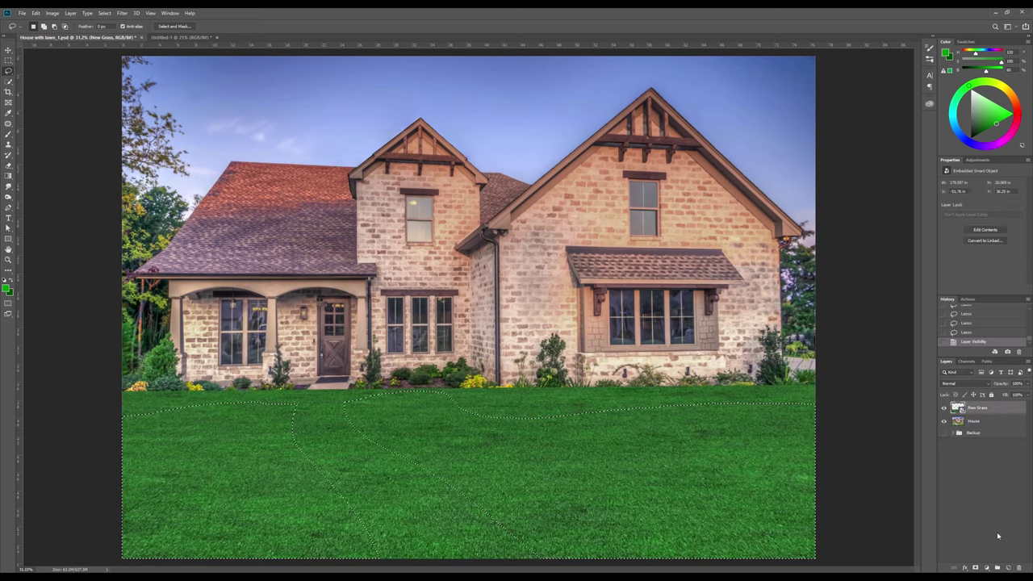
{"action": "left_click", "coordinate": [974, 568]}
Pan along the walkway to the front door, toggling New Grass to compare with the original lawn
{"action": "scroll", "coordinate": [305, 479], "scroll_direction": "up", "scroll_amount": 5}
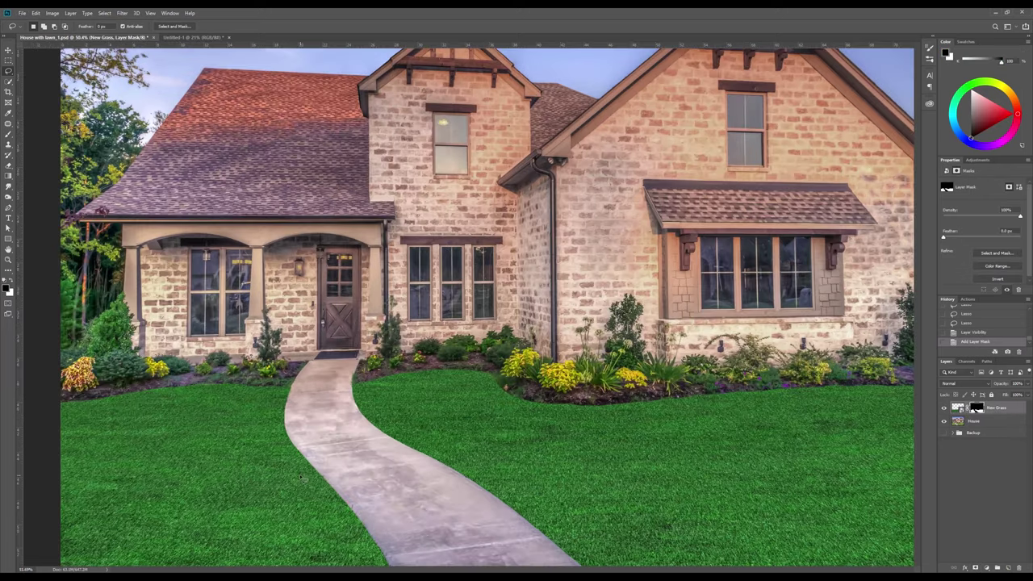
{"action": "scroll", "coordinate": [304, 479], "scroll_direction": "up", "scroll_amount": 2}
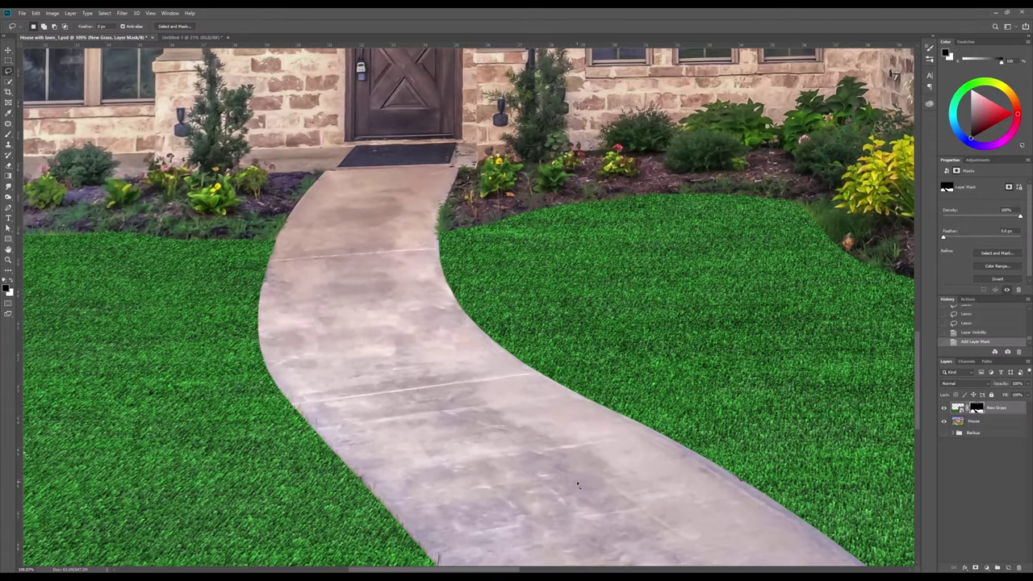
{"action": "left_click_drag", "start_coordinate": [637, 472], "coordinate": [487, 317]}
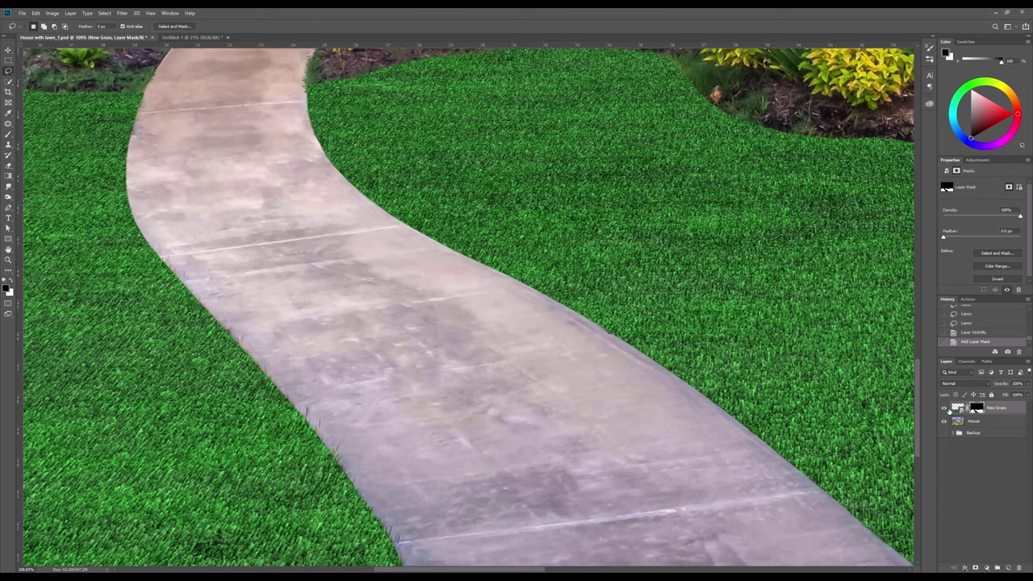
{"action": "left_click", "coordinate": [944, 409]}
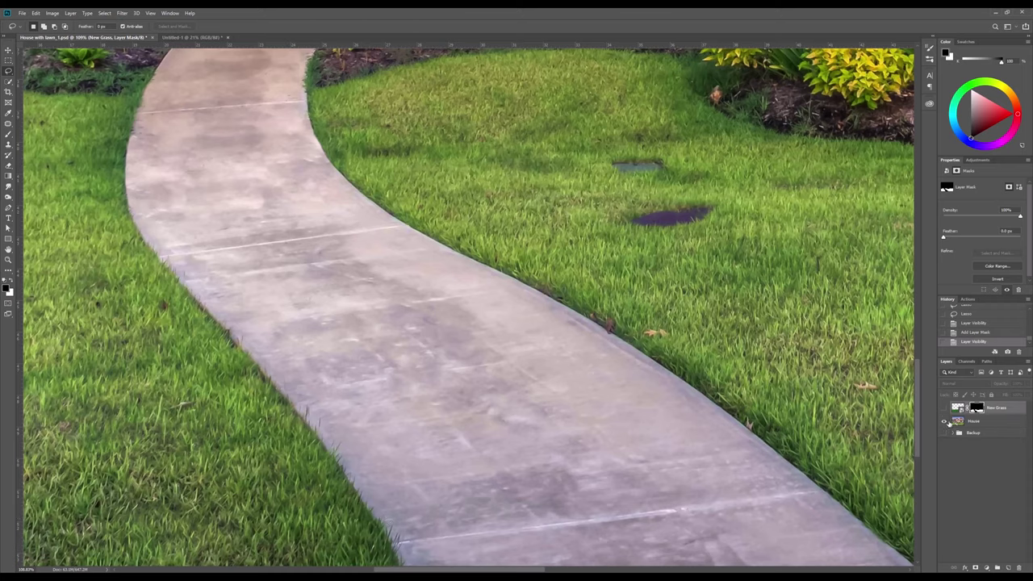
{"action": "left_click", "coordinate": [944, 409]}
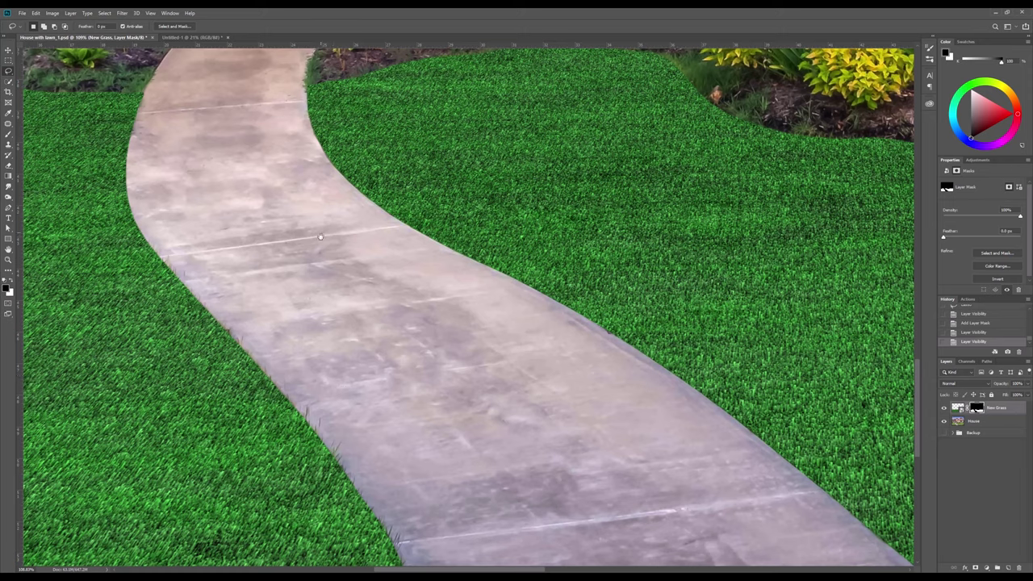
{"action": "left_click_drag", "start_coordinate": [343, 249], "coordinate": [351, 162]}
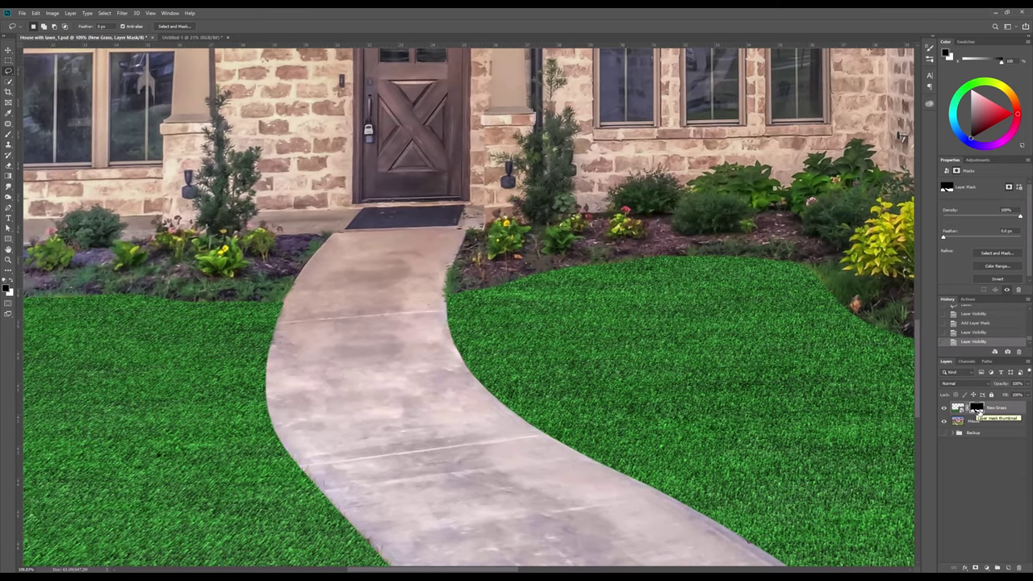
{"action": "left_click", "coordinate": [123, 13]}
Apply Filter Gallery's Sketch > Torn Edges (Image Balance 20, Smoothness 1, Contrast 17) to the New Grass mask
{"action": "left_click", "coordinate": [138, 46]}
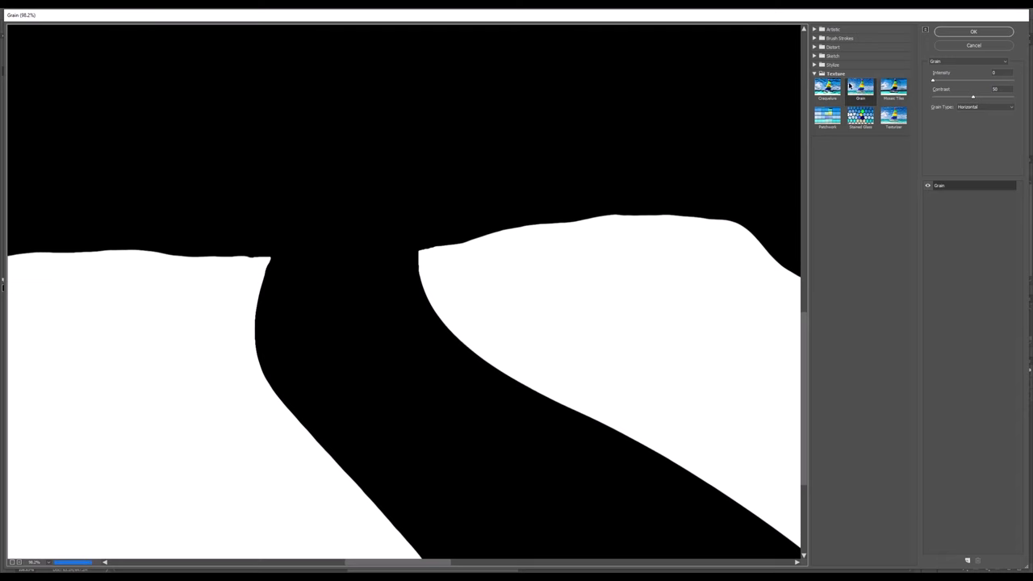
{"action": "left_click", "coordinate": [814, 56]}
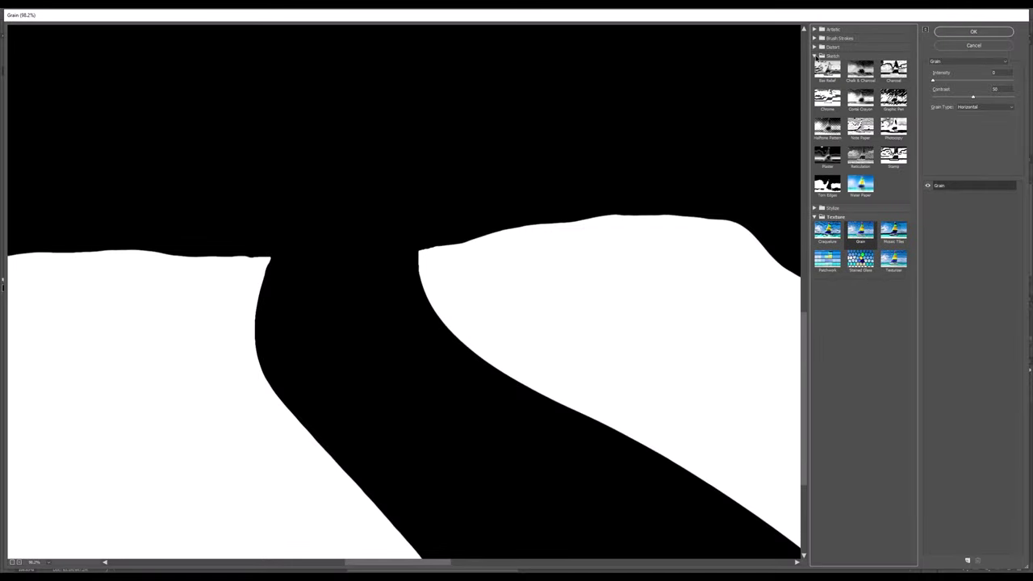
{"action": "left_click", "coordinate": [834, 187]}
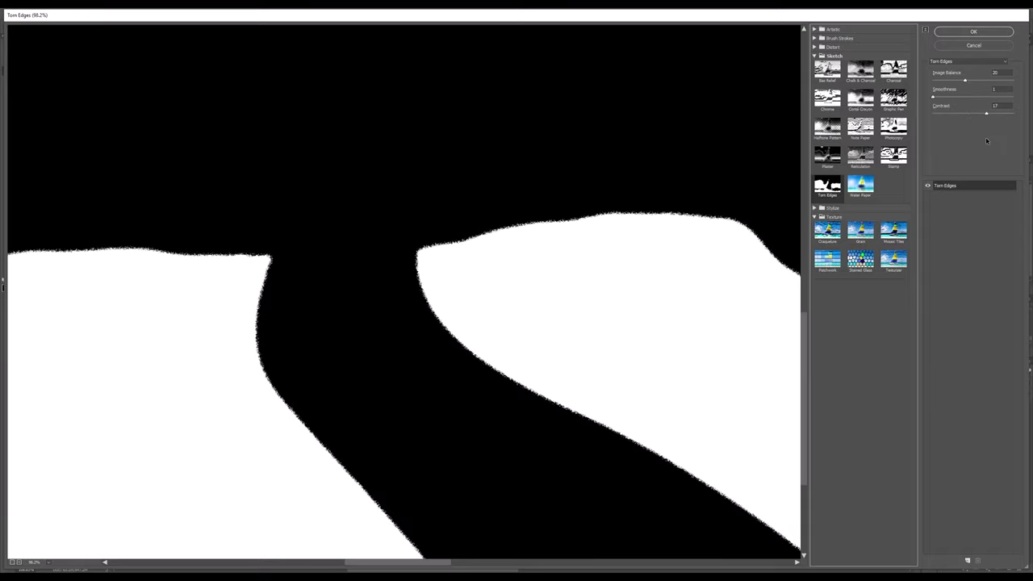
{"action": "left_click", "coordinate": [973, 33]}
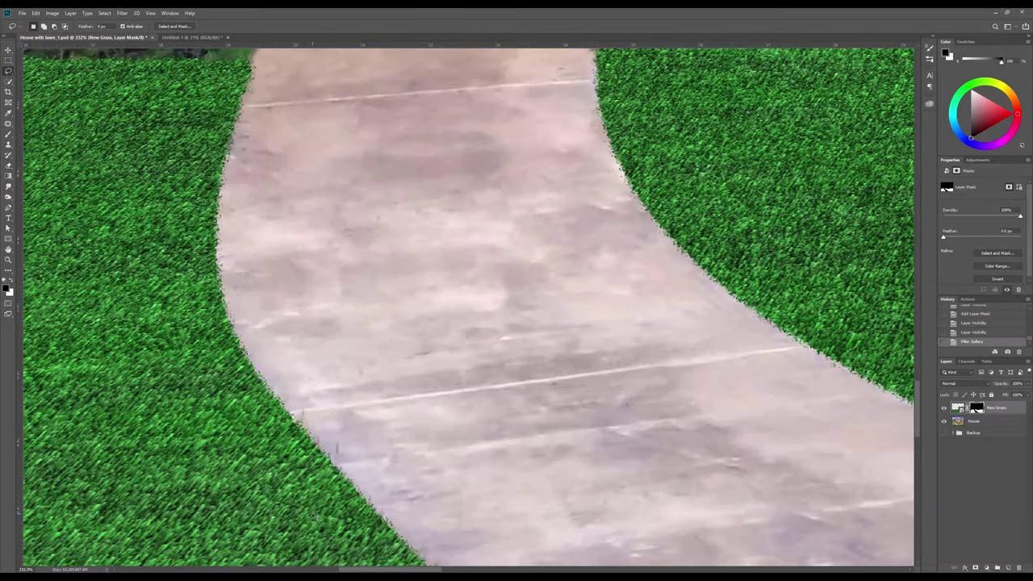
{"action": "scroll", "coordinate": [317, 518], "scroll_direction": "up", "scroll_amount": 2}
{"action": "left_click_drag", "start_coordinate": [489, 226], "coordinate": [372, 395]}
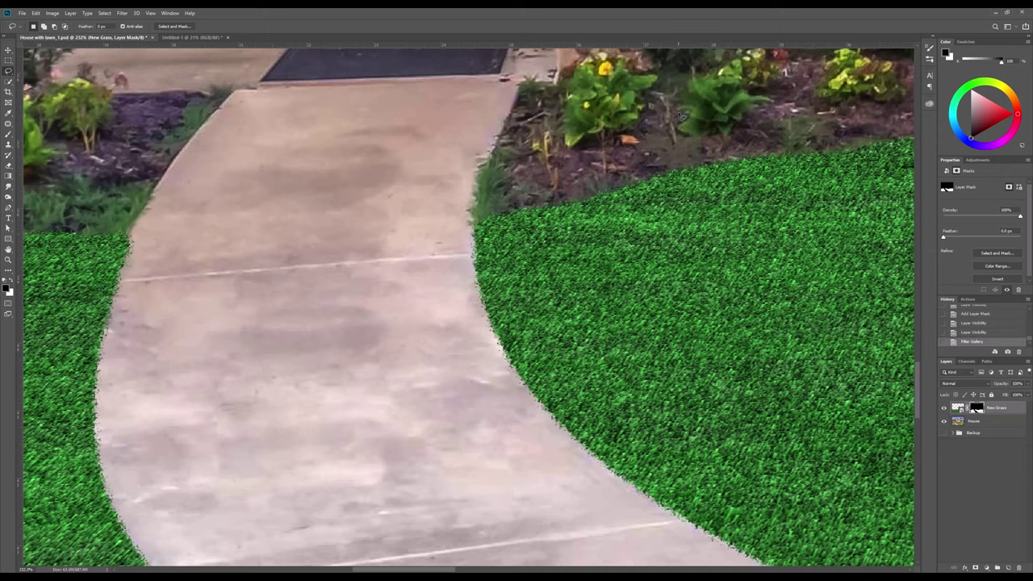
{"action": "scroll", "coordinate": [348, 329], "scroll_direction": "down", "scroll_amount": 8}
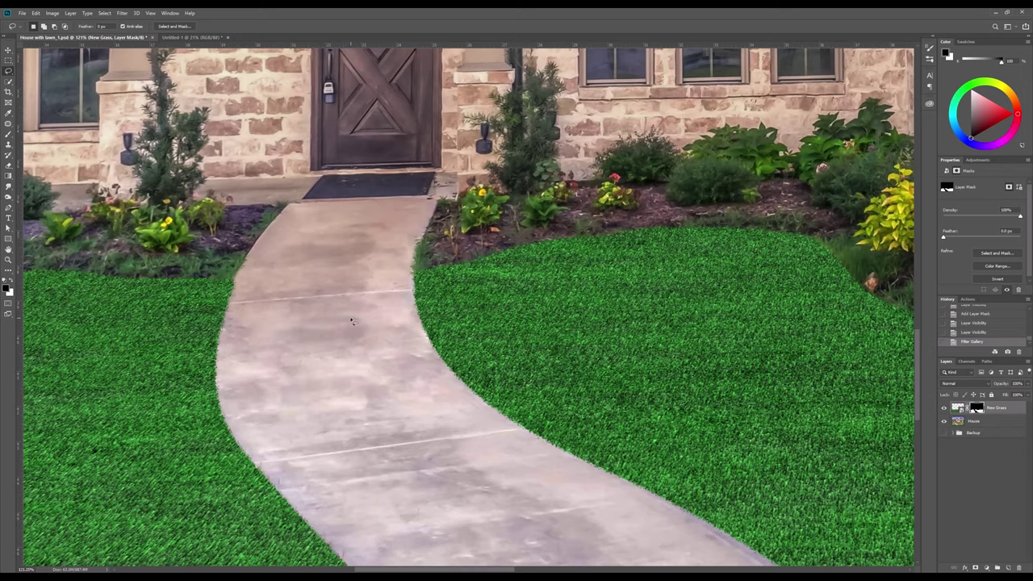
{"action": "key", "text": "ctrl+0"}
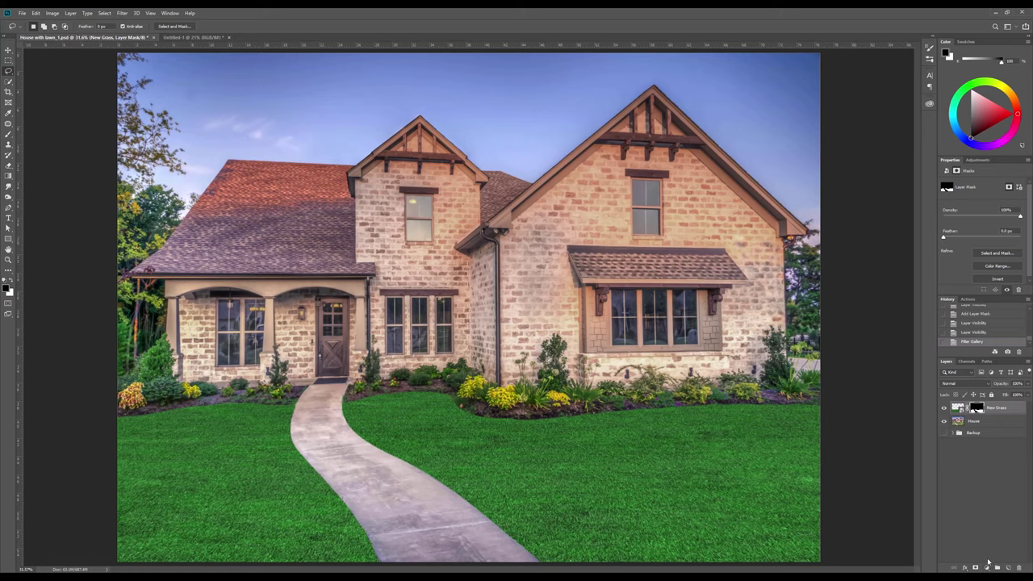
Add a Curves adjustment layer and clip it to the New Grass layer
{"action": "left_click", "coordinate": [986, 568]}
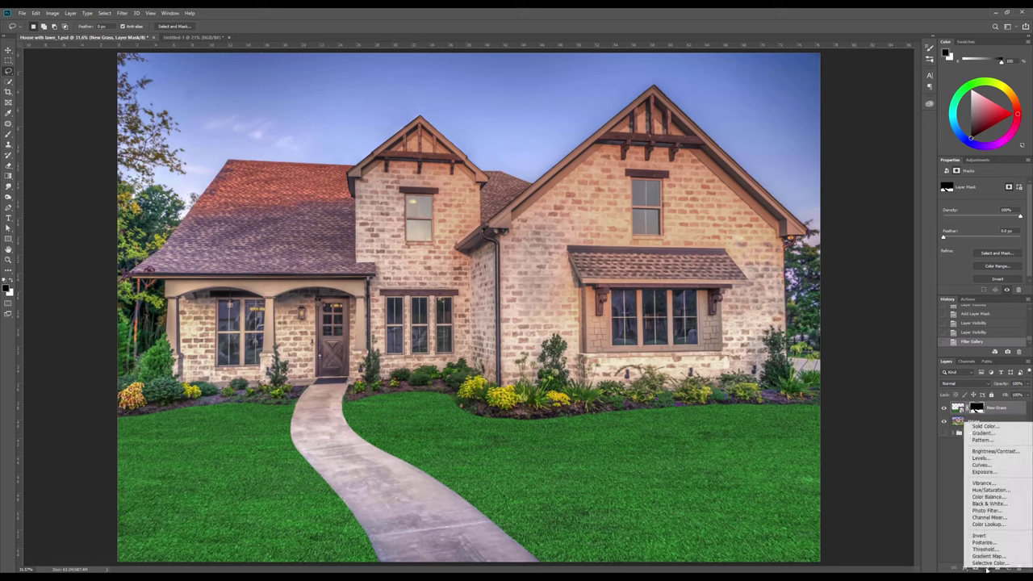
{"action": "left_click", "coordinate": [999, 465]}
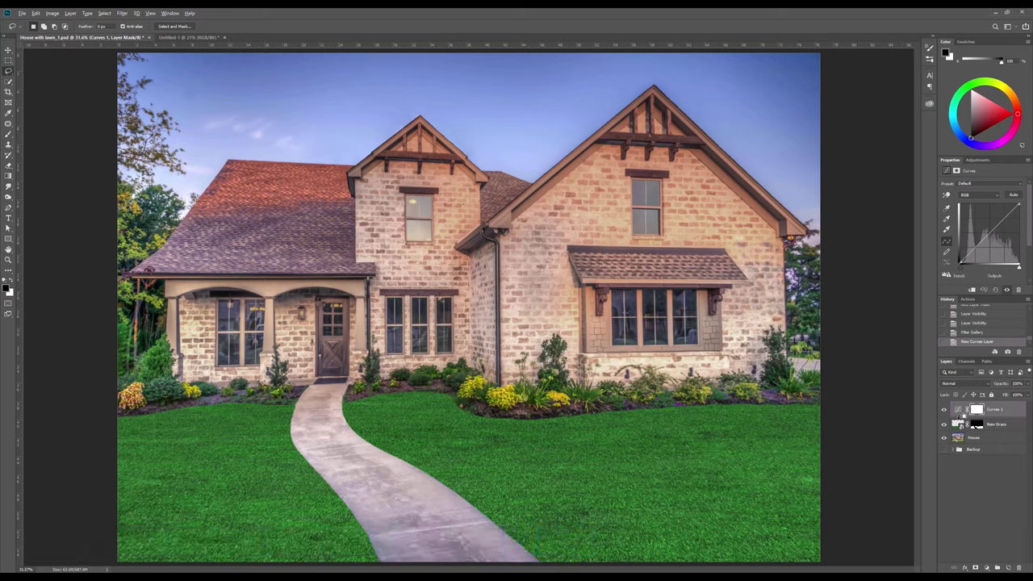
{"action": "left_click", "coordinate": [959, 416], "text": "alt"}
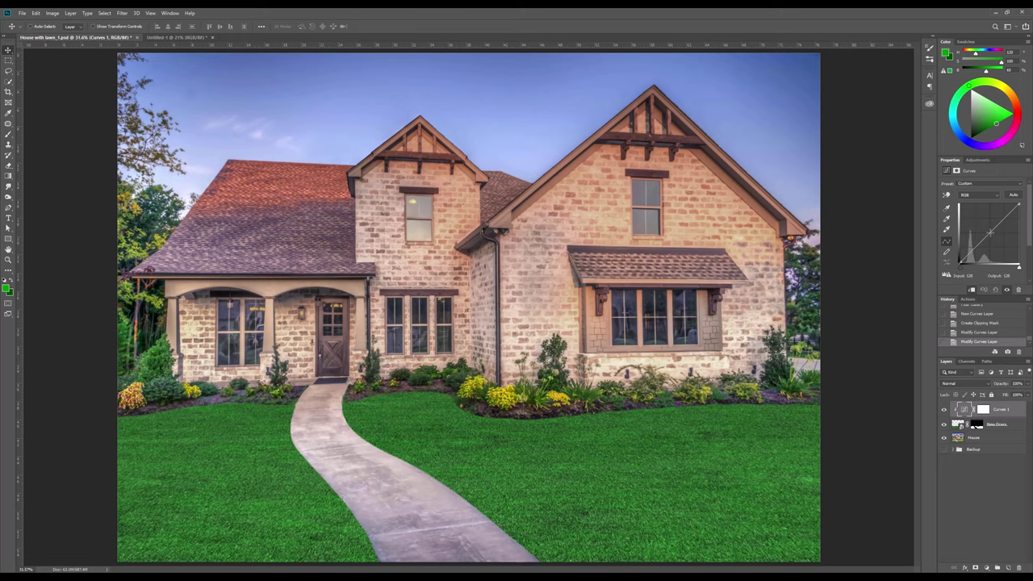
Lower the curve's midpoint with the arrow keys to darken the new grass
{"action": "key", "text": "Right"}
{"action": "key", "text": "shift+Down"}
{"action": "key", "text": "shift+Down"}
{"action": "key", "text": "shift+Down"}
{"action": "key", "text": "shift+Down"}
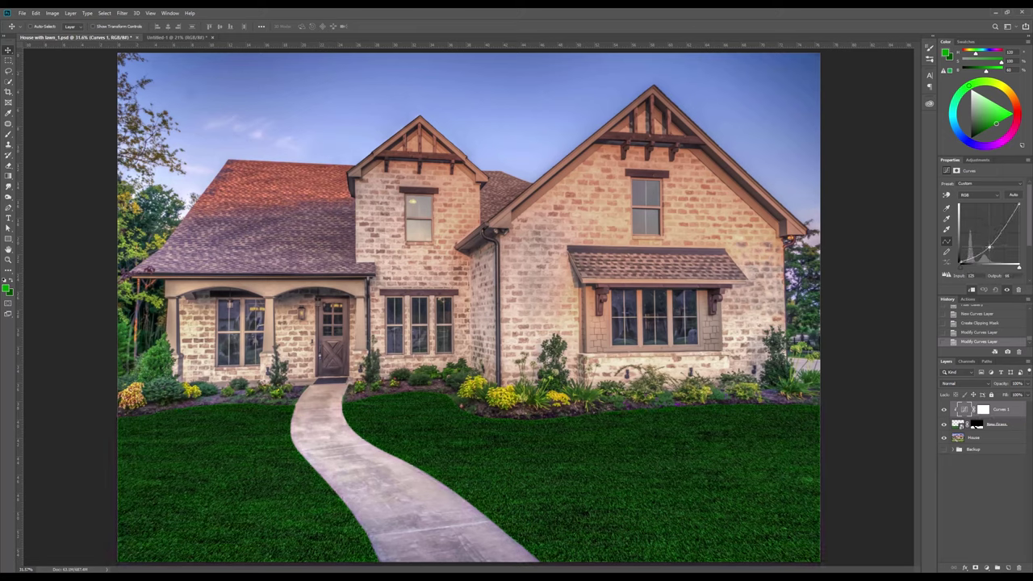
{"action": "key", "text": "shift+Up"}
{"action": "key", "text": "shift+Down"}
{"action": "key", "text": "shift+Down"}
Draw an upward black-to-white gradient on the Curves 1 mask across the lawn
{"action": "left_click", "coordinate": [983, 410]}
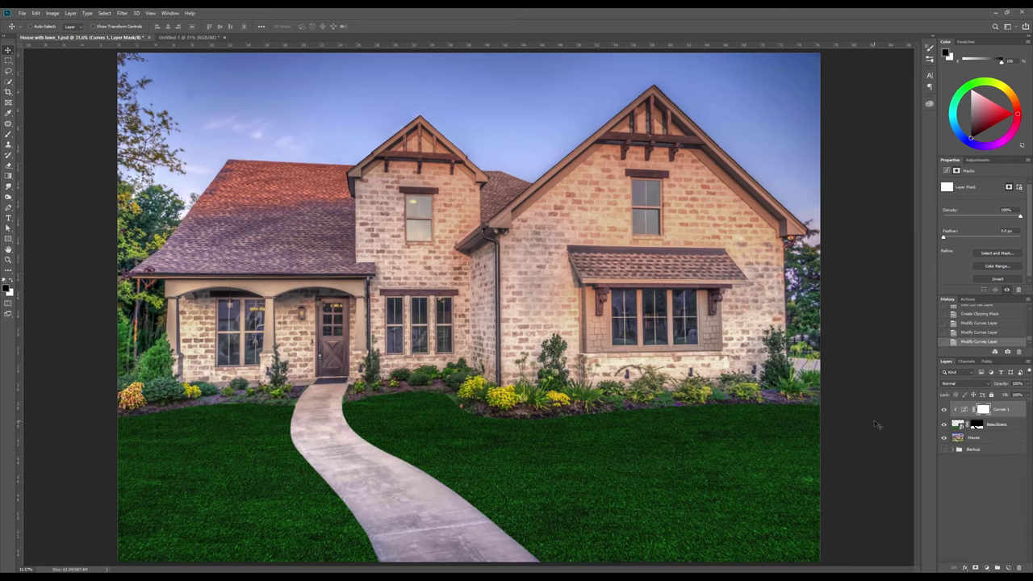
{"action": "key", "text": "g"}
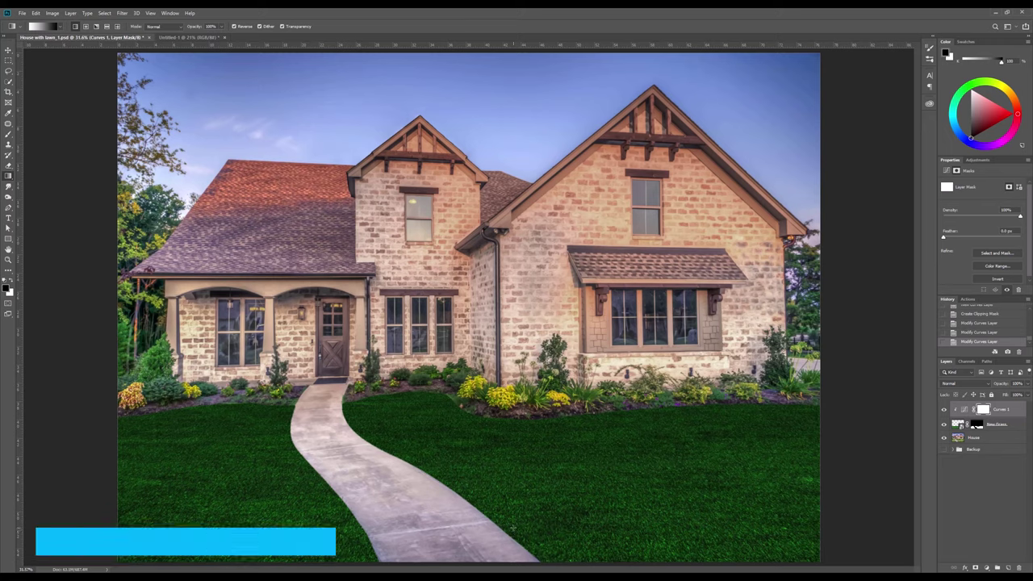
{"action": "left_click_drag", "start_coordinate": [512, 529], "coordinate": [513, 420]}
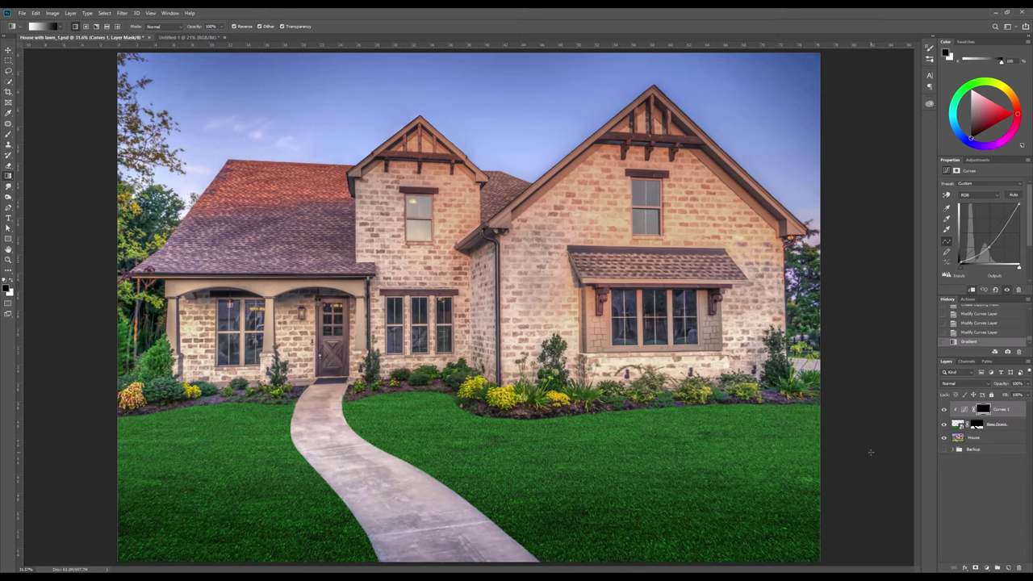
Add a new layer on top named 'Highs & Shadows'
{"action": "left_click", "coordinate": [999, 568]}
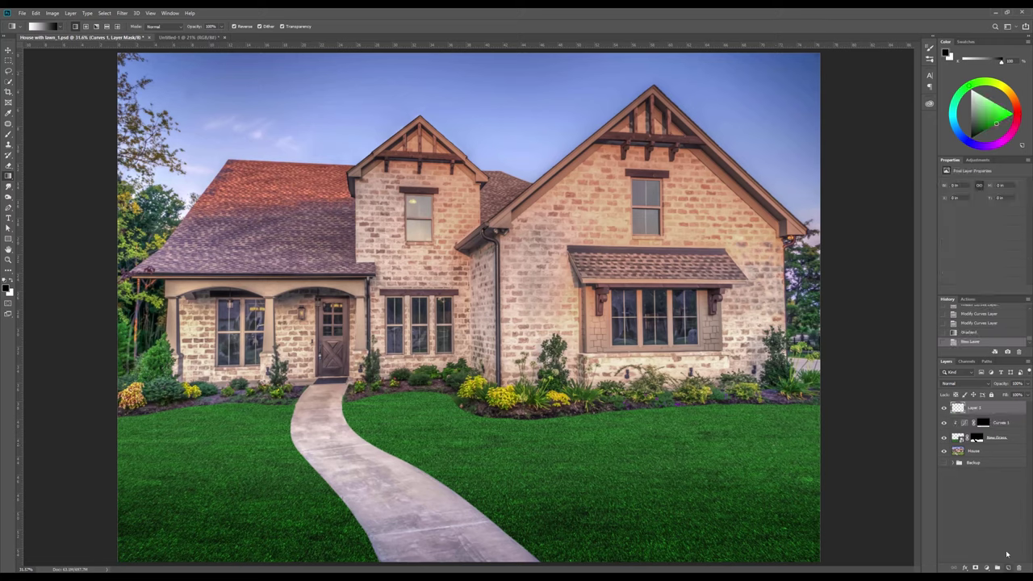
{"action": "double_click", "coordinate": [975, 408]}
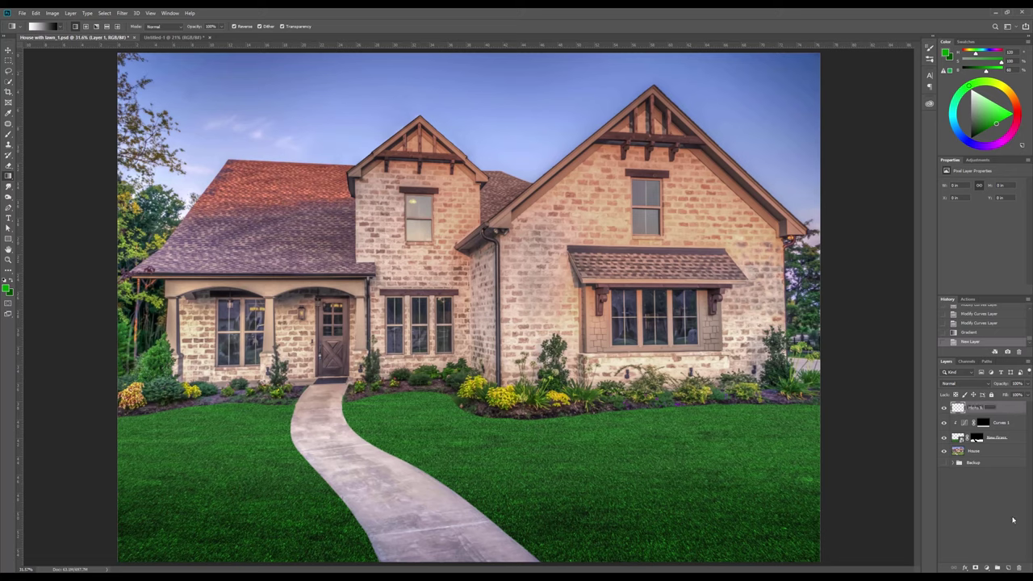
{"action": "type", "text": "Highs & Shadows"}
{"action": "key", "text": "Return"}
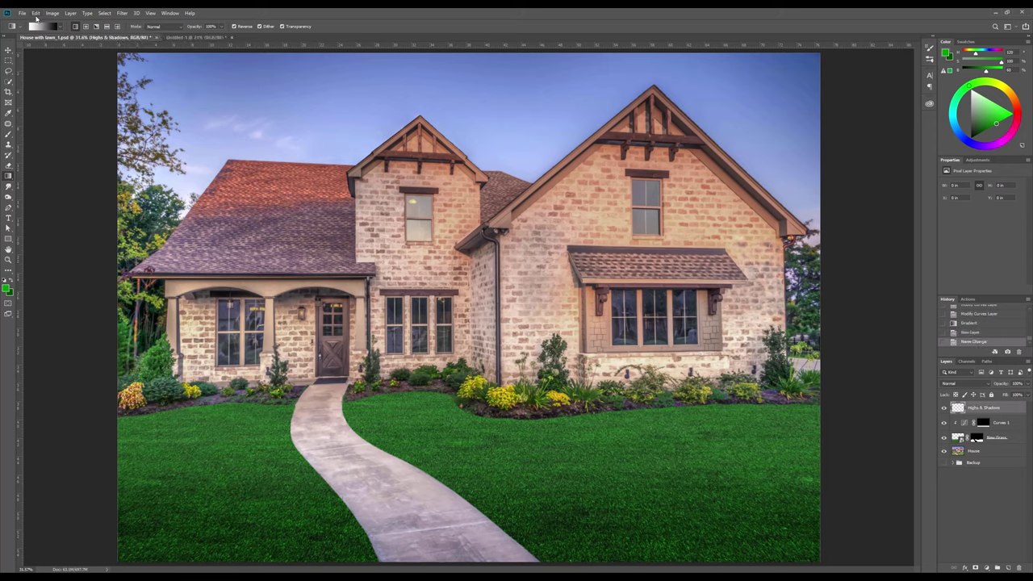
Fill the layer with 50% Gray and set its blend mode to Soft Light
{"action": "left_click", "coordinate": [36, 13]}
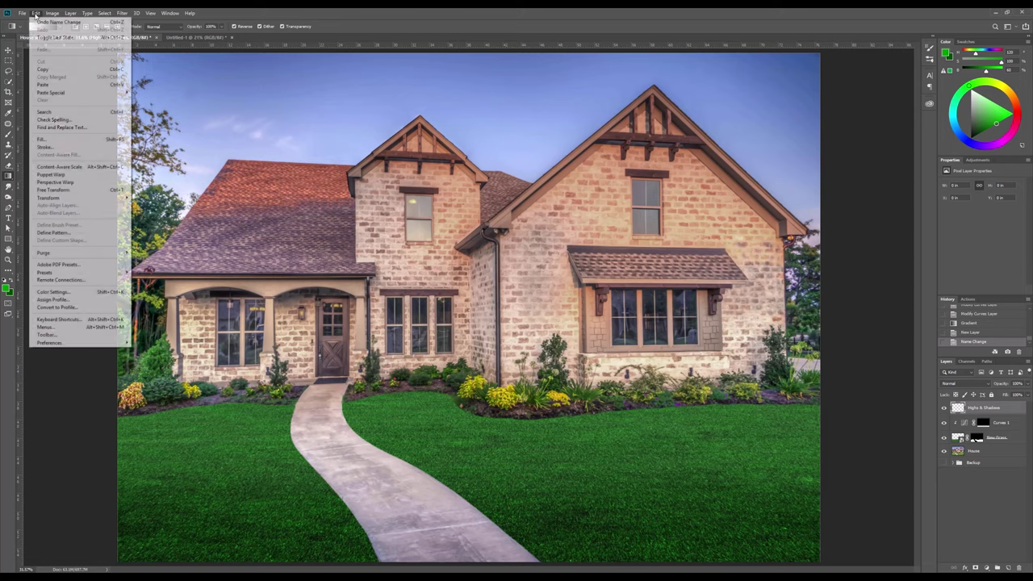
{"action": "left_click", "coordinate": [60, 139]}
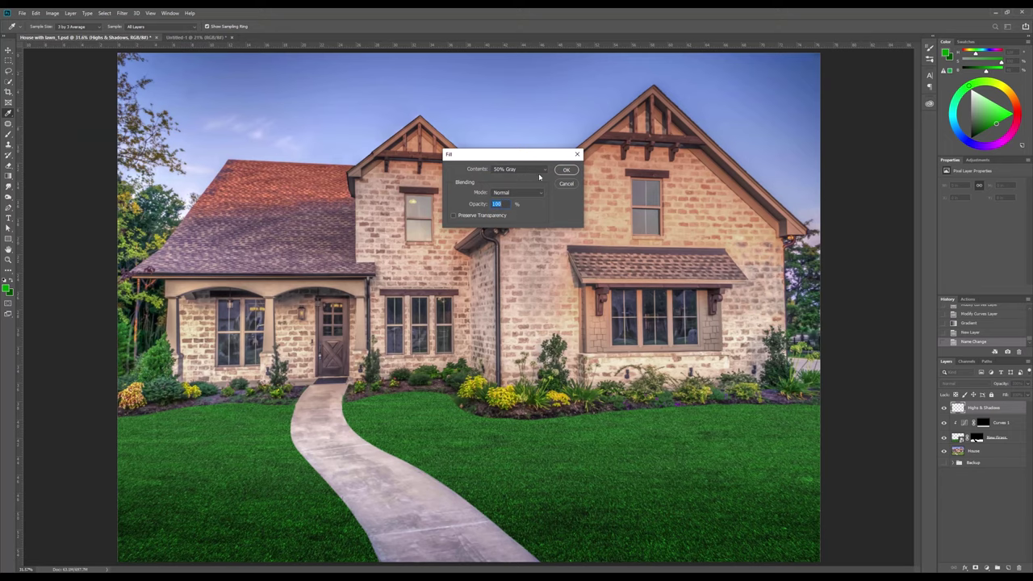
{"action": "left_click", "coordinate": [565, 171]}
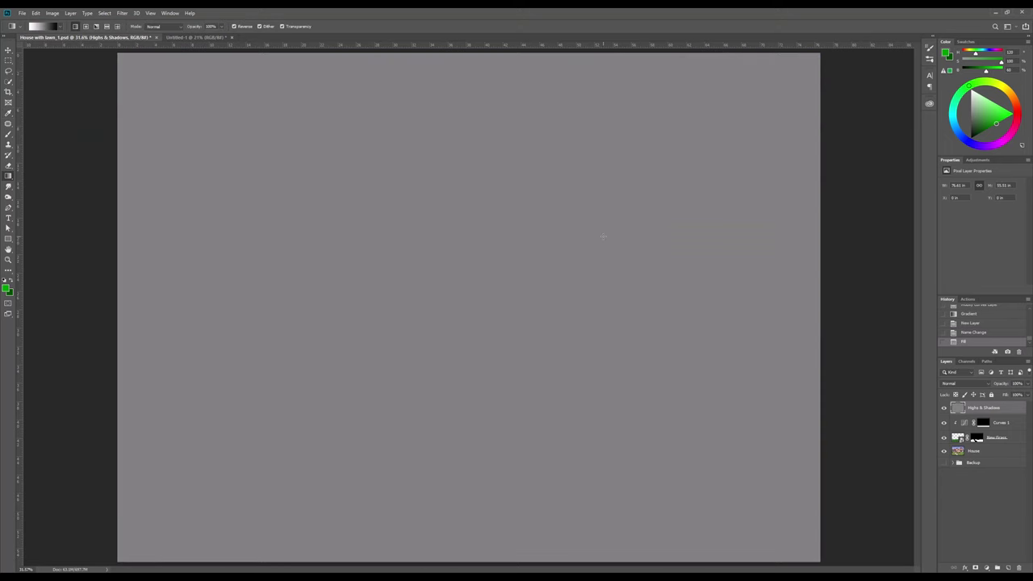
{"action": "left_click", "coordinate": [972, 384]}
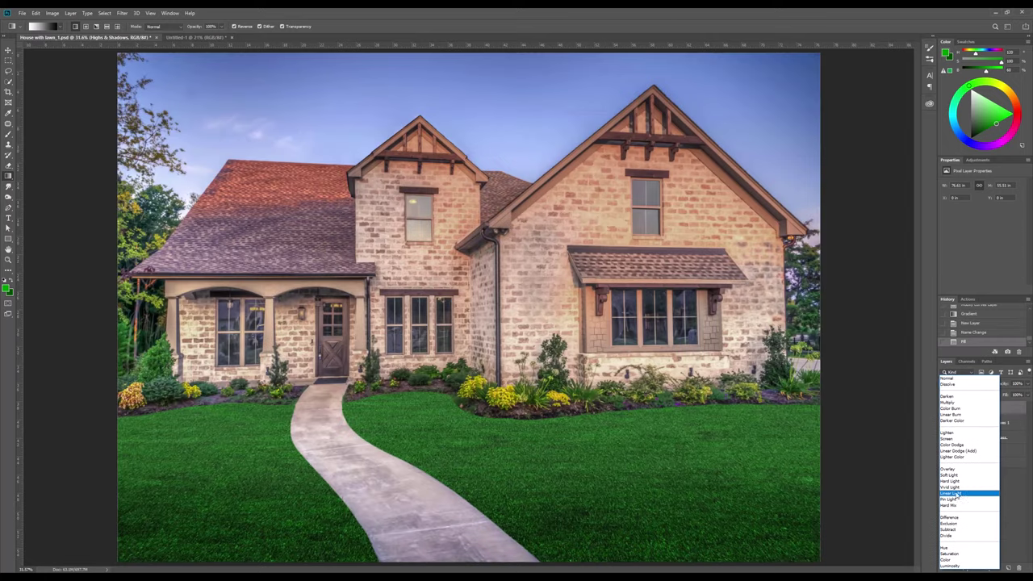
{"action": "left_click", "coordinate": [952, 475]}
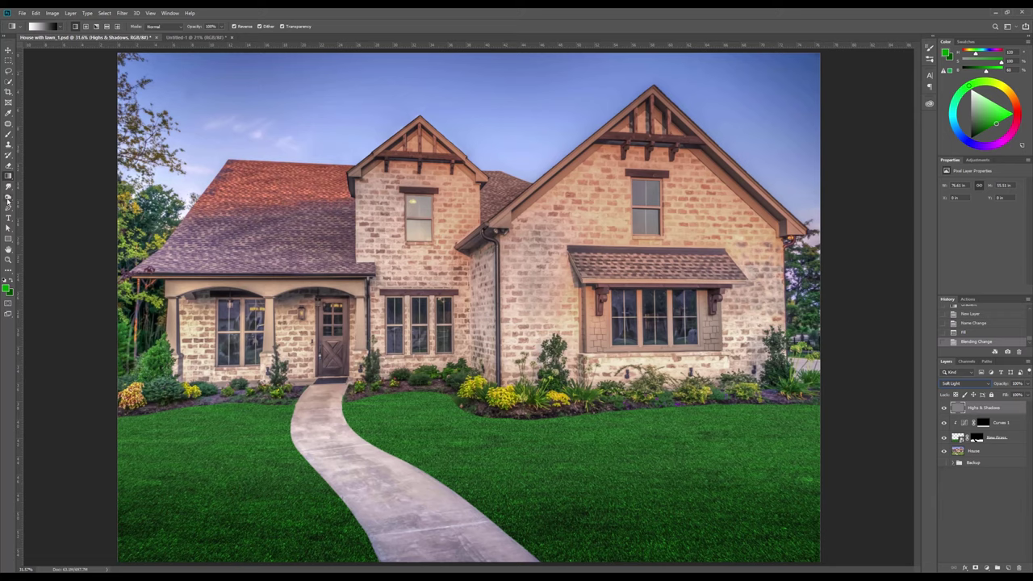
Try trial burn and dodge strokes across the lawn, undoing each one
{"action": "left_click", "coordinate": [8, 197]}
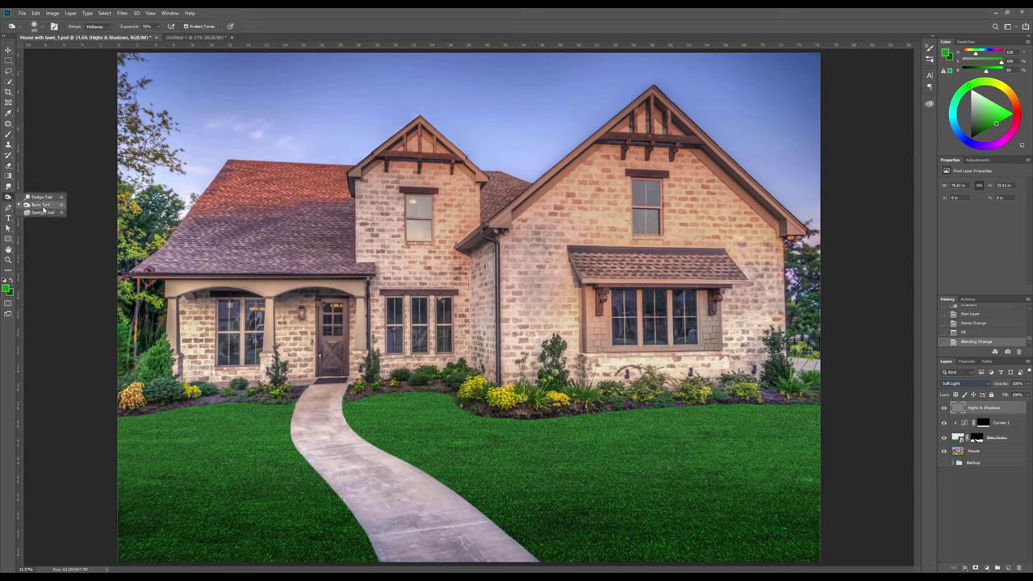
{"action": "left_click", "coordinate": [37, 205]}
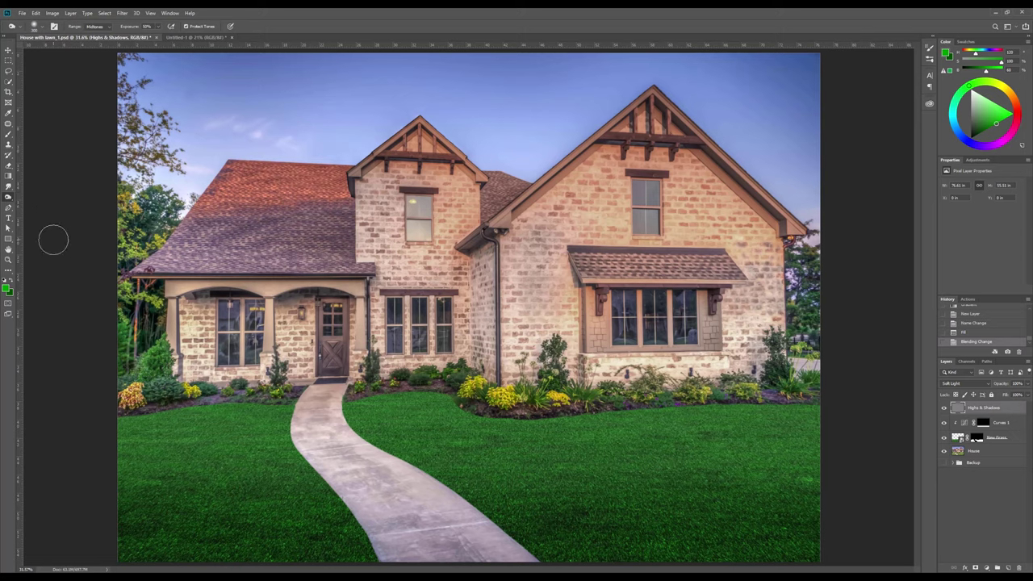
{"action": "mouse_move", "coordinate": [700, 457]}
{"action": "left_mouse_down"}
{"action": "mouse_move", "coordinate": [581, 459]}
{"action": "mouse_move", "coordinate": [656, 459]}
{"action": "left_mouse_up"}
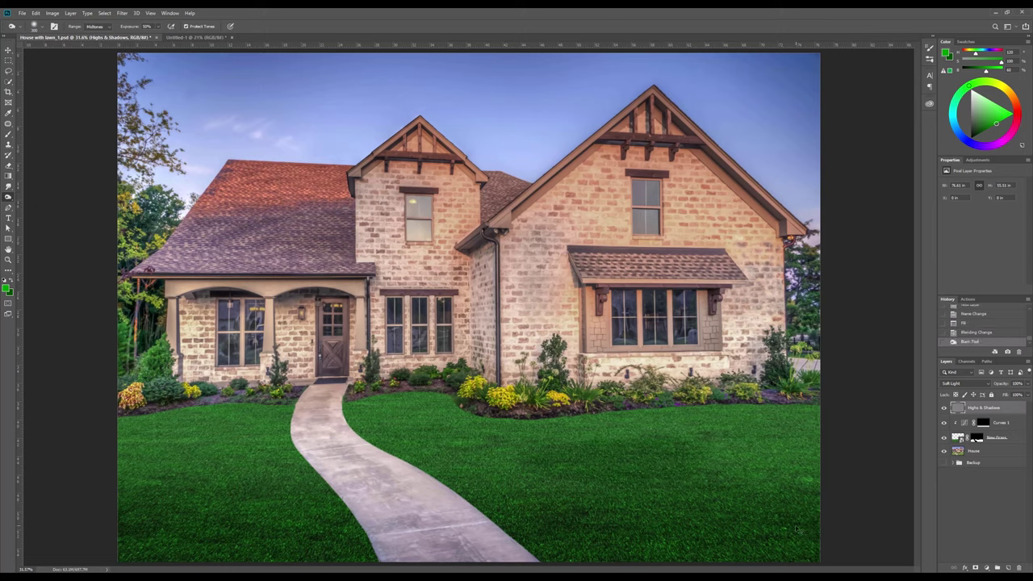
{"action": "key", "text": "ctrl+z"}
{"action": "right_click", "coordinate": [9, 201]}
{"action": "left_click", "coordinate": [37, 197]}
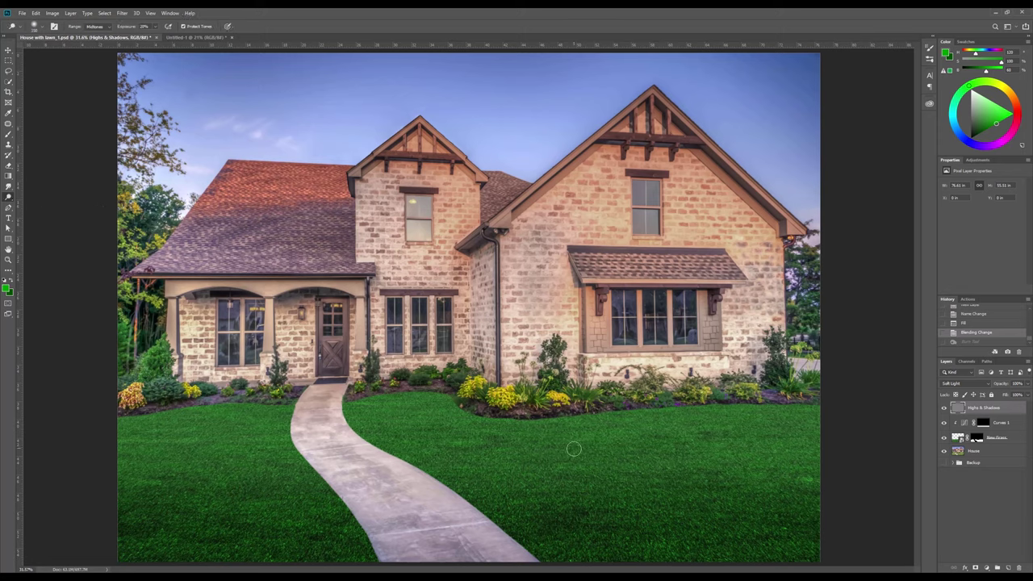
{"action": "mouse_move", "coordinate": [666, 456]}
{"action": "left_mouse_down"}
{"action": "mouse_move", "coordinate": [583, 456]}
{"action": "mouse_move", "coordinate": [646, 462]}
{"action": "left_mouse_up"}
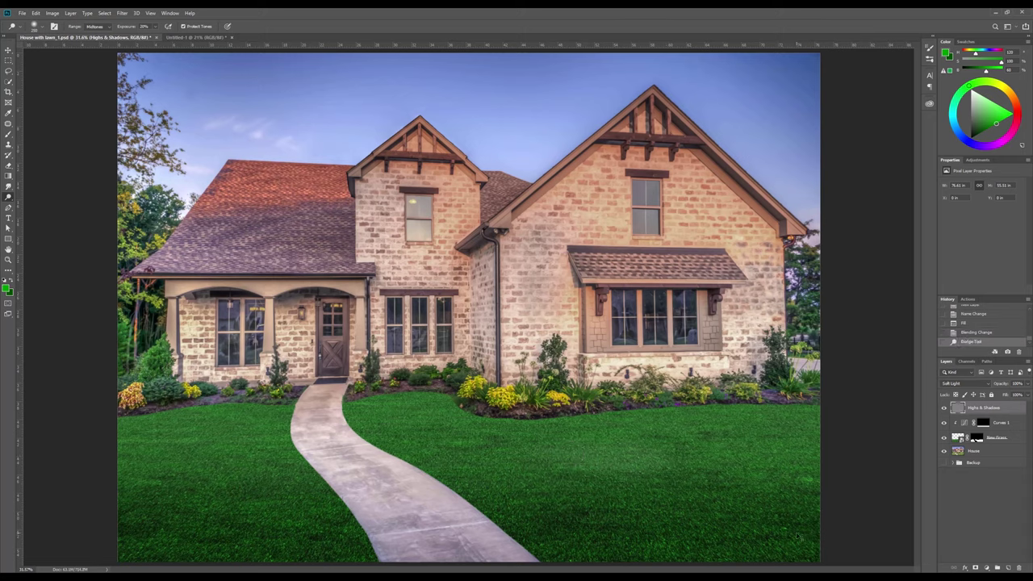
{"action": "key", "text": "ctrl+z"}
Burn a band across the lower lawn at 50% exposure, then dodge the middle lawn at 20%
{"action": "right_click", "coordinate": [8, 199]}
{"action": "left_click", "coordinate": [39, 205]}
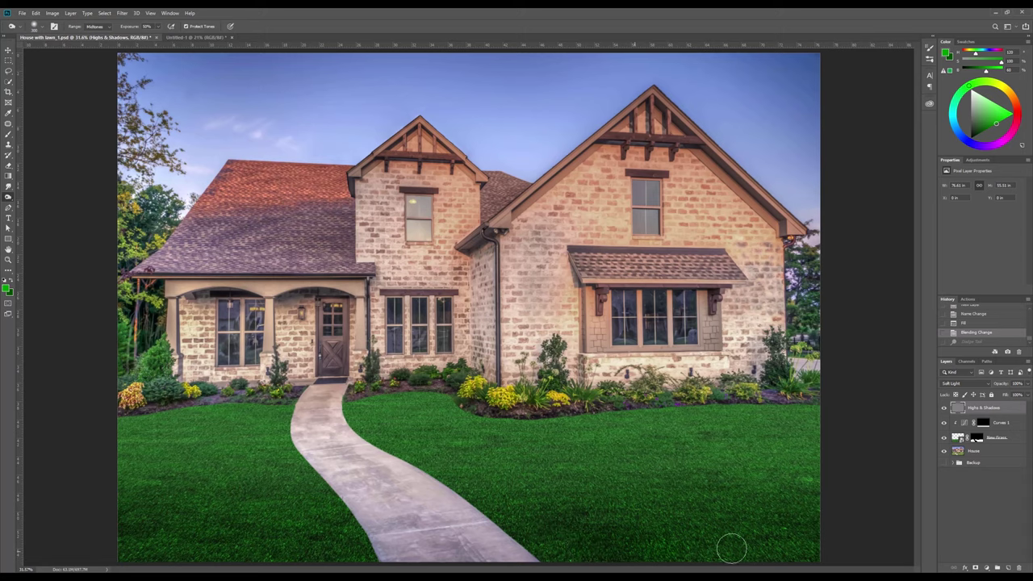
{"action": "mouse_move", "coordinate": [804, 546]}
{"action": "left_mouse_down"}
{"action": "mouse_move", "coordinate": [92, 546]}
{"action": "mouse_move", "coordinate": [150, 429]}
{"action": "mouse_move", "coordinate": [259, 428]}
{"action": "mouse_move", "coordinate": [274, 460]}
{"action": "mouse_move", "coordinate": [420, 427]}
{"action": "mouse_move", "coordinate": [731, 426]}
{"action": "mouse_move", "coordinate": [489, 470]}
{"action": "mouse_move", "coordinate": [479, 454]}
{"action": "left_mouse_up"}
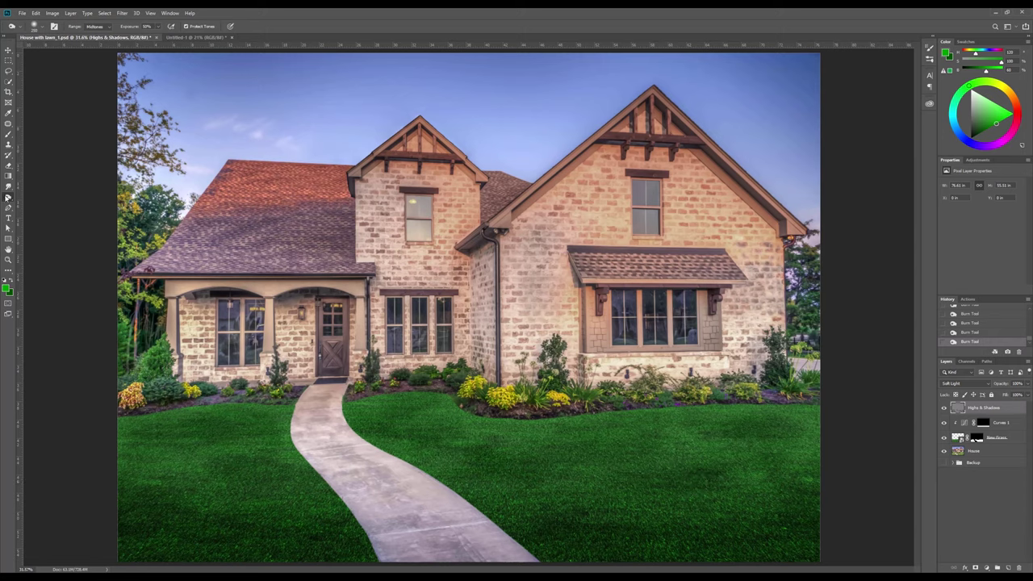
{"action": "left_click", "coordinate": [8, 197], "text": "alt"}
{"action": "mouse_move", "coordinate": [556, 432]}
{"action": "left_mouse_down"}
{"action": "mouse_move", "coordinate": [673, 414]}
{"action": "mouse_move", "coordinate": [767, 450]}
{"action": "mouse_move", "coordinate": [711, 424]}
{"action": "mouse_move", "coordinate": [579, 425]}
{"action": "mouse_move", "coordinate": [386, 403]}
{"action": "mouse_move", "coordinate": [213, 416]}
{"action": "mouse_move", "coordinate": [150, 460]}
{"action": "mouse_move", "coordinate": [240, 436]}
{"action": "mouse_move", "coordinate": [306, 525]}
{"action": "mouse_move", "coordinate": [399, 445]}
{"action": "mouse_move", "coordinate": [524, 449]}
{"action": "mouse_move", "coordinate": [622, 513]}
{"action": "left_mouse_up"}
{"action": "left_click_drag", "start_coordinate": [8, 197], "coordinate": [40, 208]}
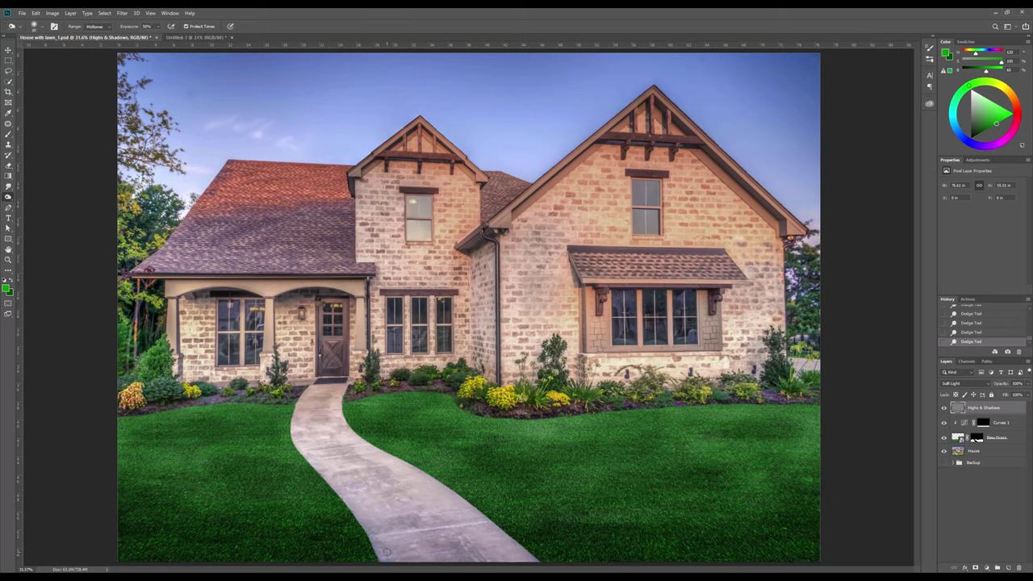
Burn the grass along the walkway edge, redoing one stroke after undoing it
{"action": "scroll", "coordinate": [405, 529], "scroll_direction": "up", "scroll_amount": 5}
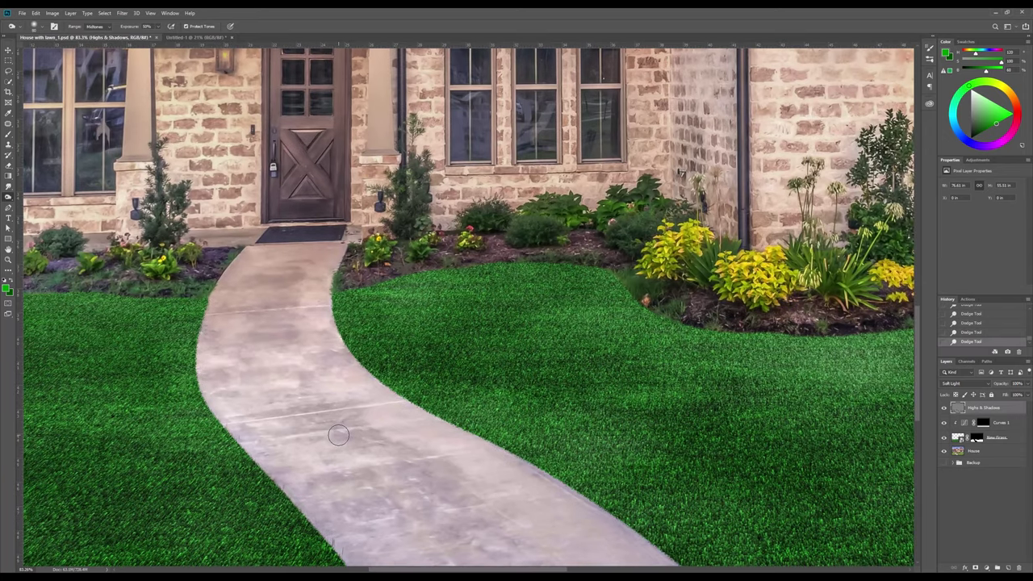
{"action": "scroll", "coordinate": [383, 346], "scroll_direction": "up", "scroll_amount": 3}
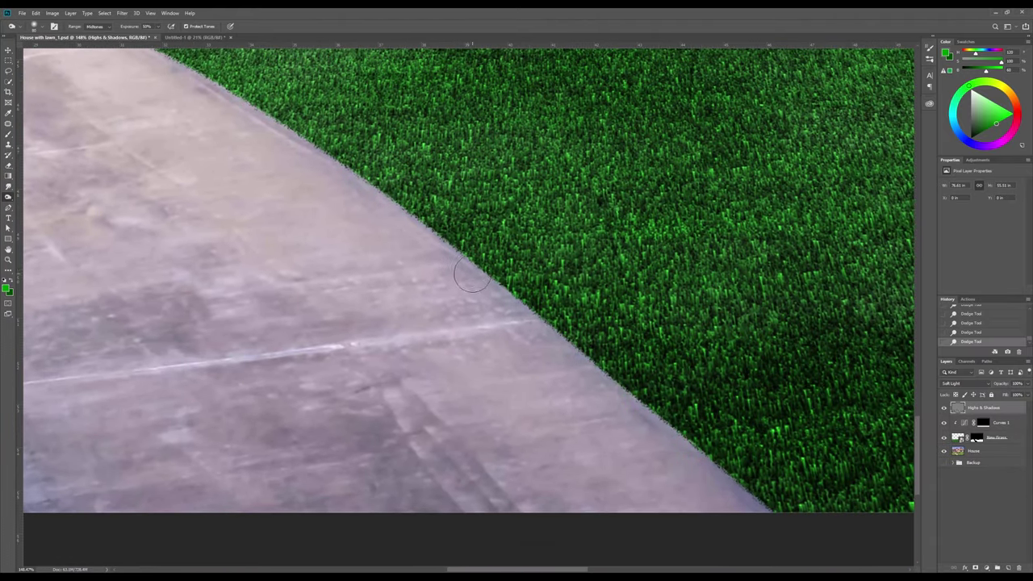
{"action": "mouse_move", "coordinate": [500, 296]}
{"action": "left_mouse_down"}
{"action": "mouse_move", "coordinate": [453, 258]}
{"action": "mouse_move", "coordinate": [542, 347]}
{"action": "left_mouse_up"}
{"action": "key", "text": "ctrl+z"}
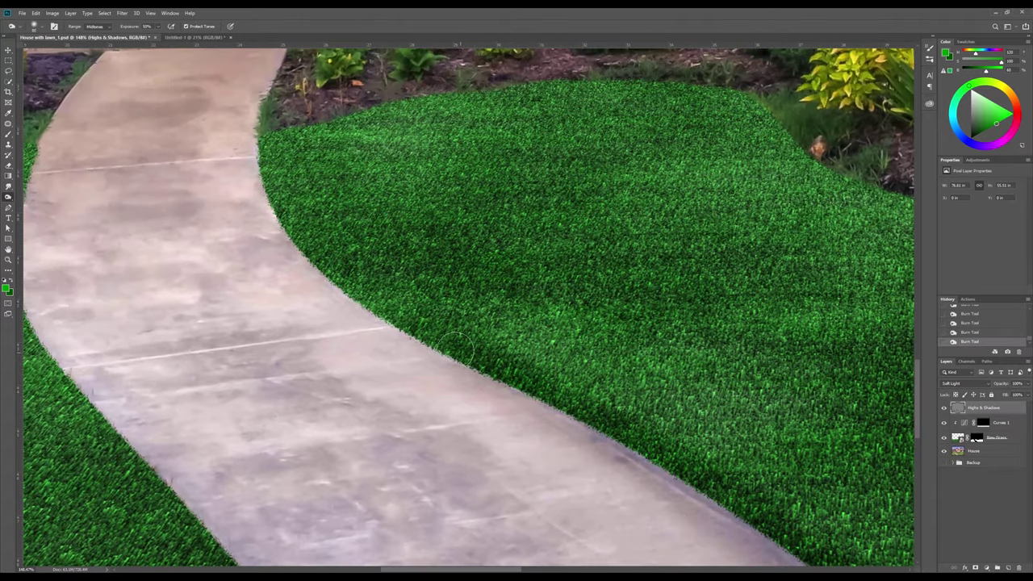
{"action": "mouse_move", "coordinate": [454, 349]}
{"action": "left_mouse_down"}
{"action": "mouse_move", "coordinate": [342, 285]}
{"action": "mouse_move", "coordinate": [340, 300]}
{"action": "mouse_move", "coordinate": [441, 349]}
{"action": "mouse_move", "coordinate": [289, 240]}
{"action": "mouse_move", "coordinate": [270, 200]}
{"action": "mouse_move", "coordinate": [258, 200]}
{"action": "mouse_move", "coordinate": [264, 186]}
{"action": "mouse_move", "coordinate": [250, 153]}
{"action": "mouse_move", "coordinate": [271, 214]}
{"action": "mouse_move", "coordinate": [403, 331]}
{"action": "mouse_move", "coordinate": [275, 234]}
{"action": "mouse_move", "coordinate": [360, 319]}
{"action": "mouse_move", "coordinate": [242, 145]}
{"action": "left_mouse_up"}
{"action": "scroll", "coordinate": [331, 292], "scroll_direction": "down", "scroll_amount": 5}
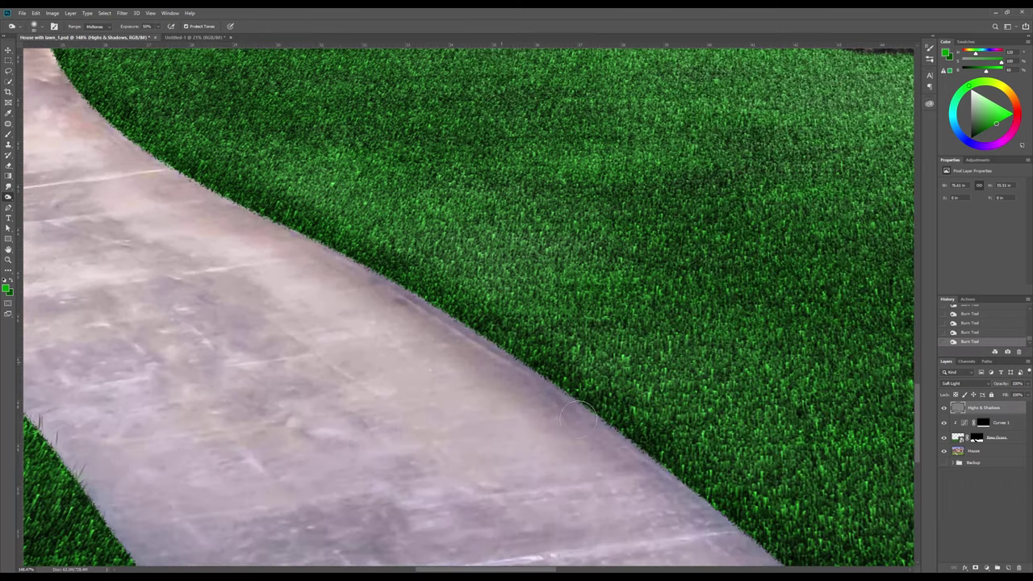
{"action": "scroll", "coordinate": [560, 442], "scroll_direction": "down", "scroll_amount": 5}
{"action": "scroll", "coordinate": [560, 441], "scroll_direction": "down", "scroll_amount": 8}
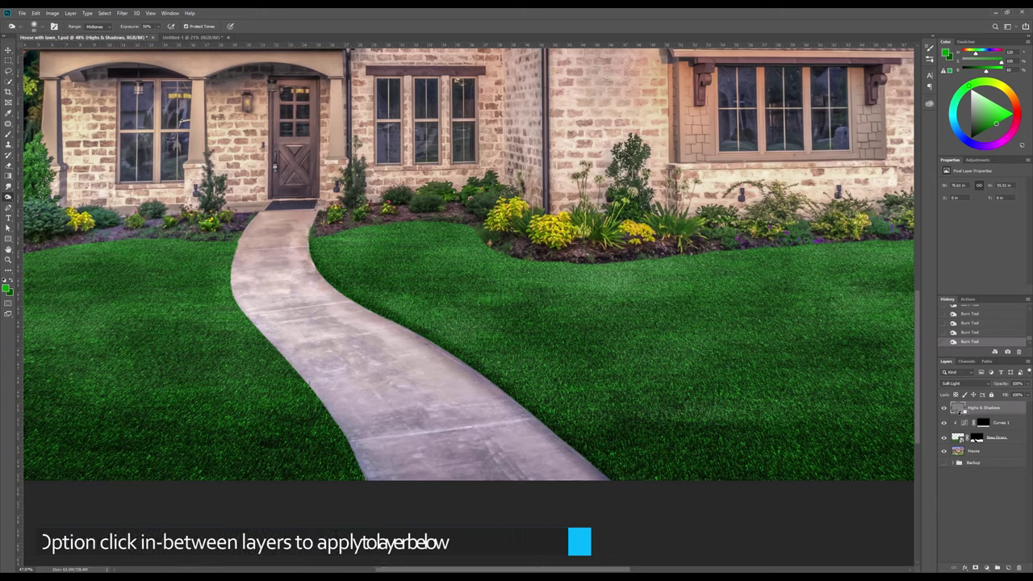
Clip the Highs & Shadows layer to the layer below it
{"action": "left_click", "coordinate": [958, 416], "text": "alt"}
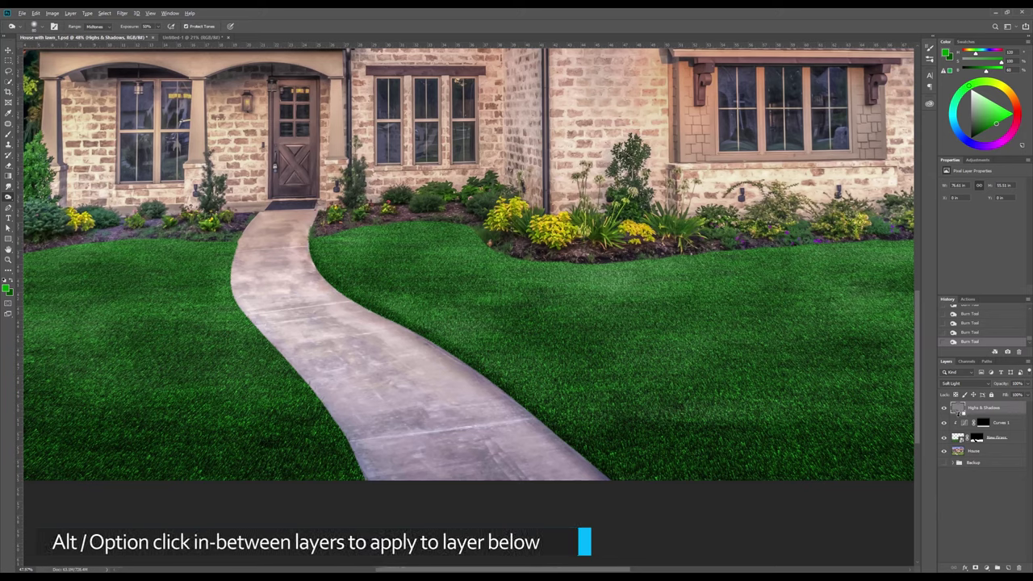
{"action": "left_click", "coordinate": [958, 412], "text": "alt"}
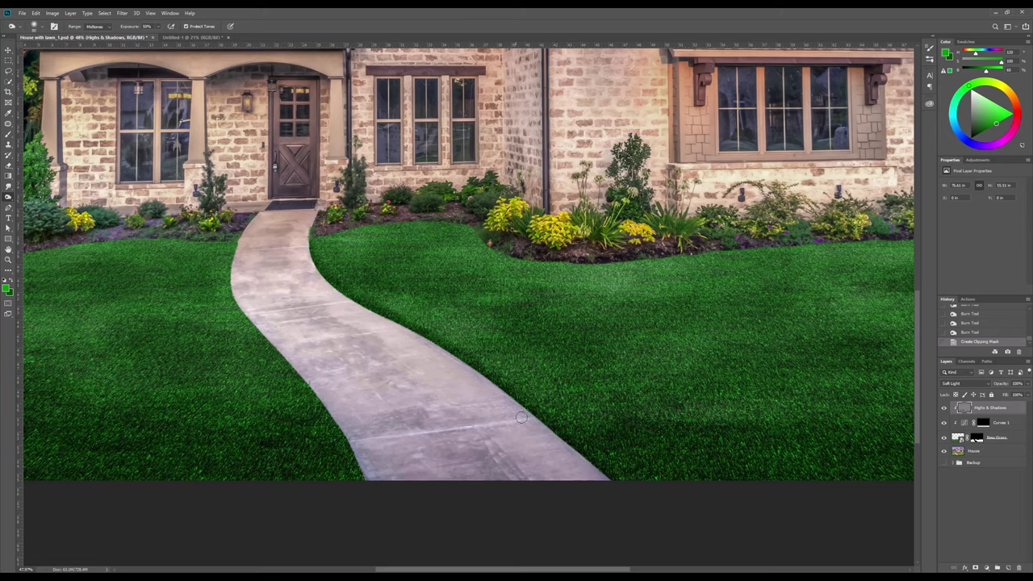
{"action": "key", "text": "ctrl+0"}
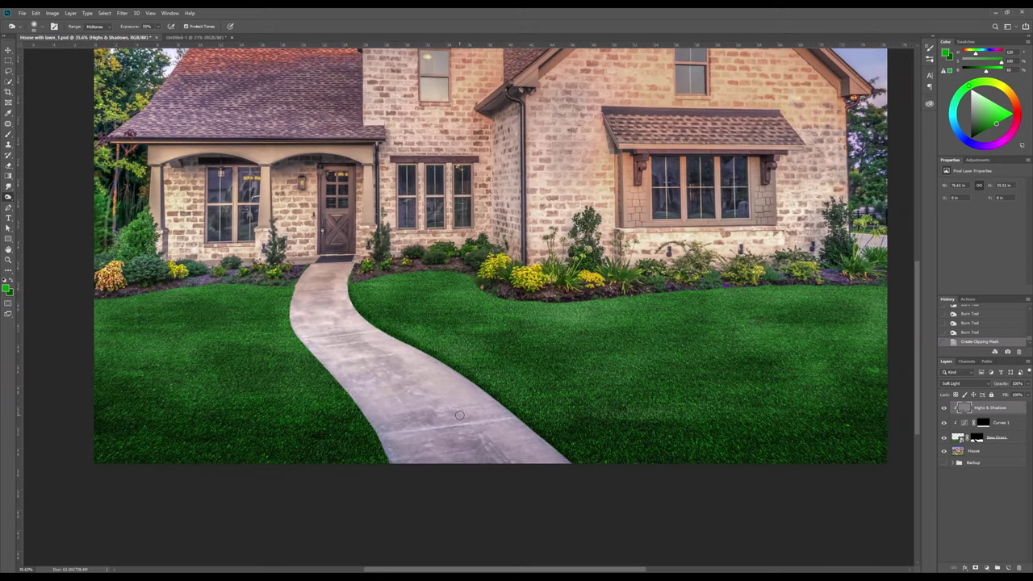
{"action": "scroll", "coordinate": [459, 415], "scroll_direction": "down", "scroll_amount": 2}
{"action": "scroll", "coordinate": [459, 416], "scroll_direction": "up", "scroll_amount": 4}
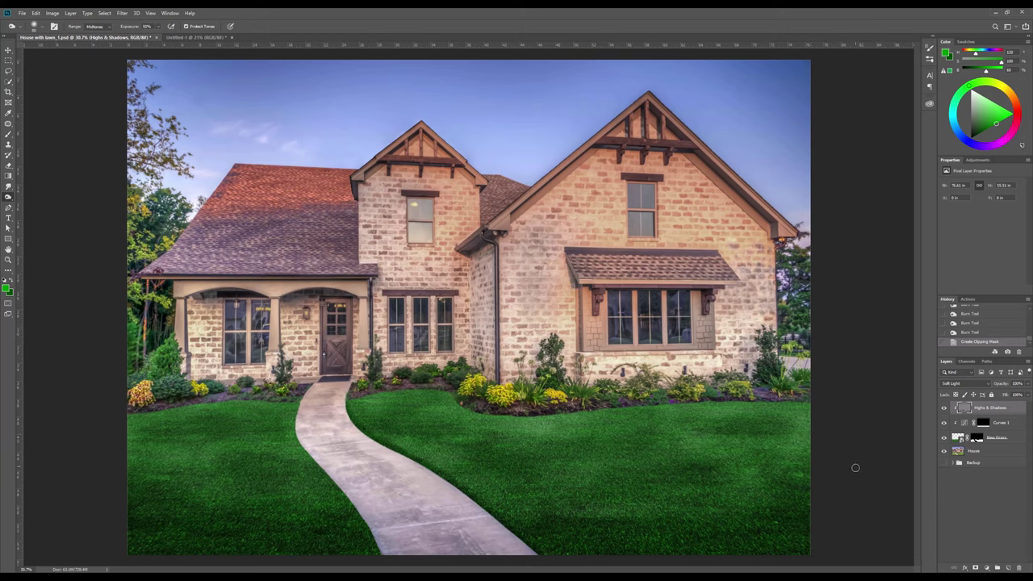
Add a green Solid Color fill layer and move it just above Backup
{"action": "left_click", "coordinate": [986, 568]}
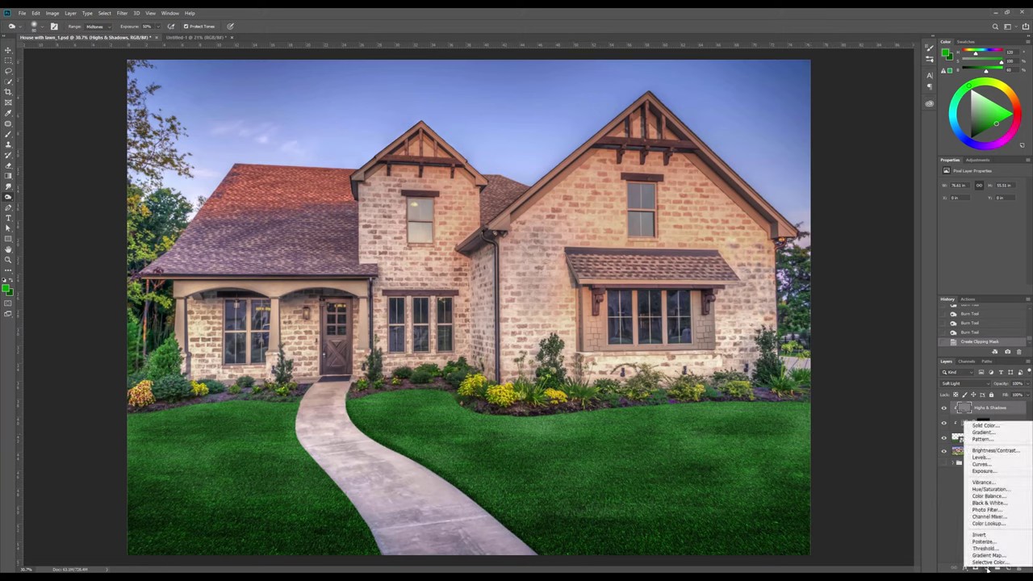
{"action": "left_click", "coordinate": [985, 425]}
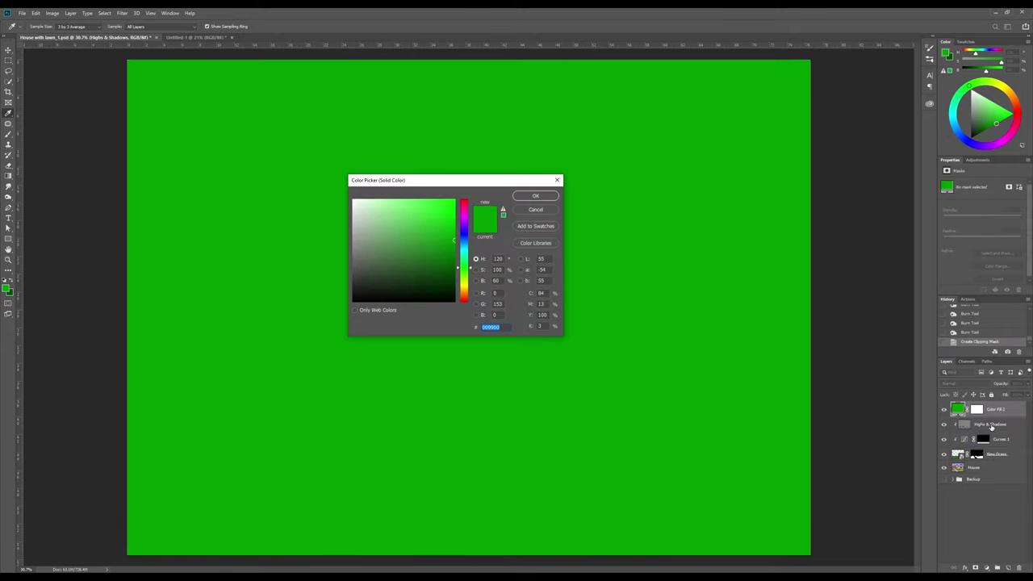
{"action": "left_click", "coordinate": [533, 195]}
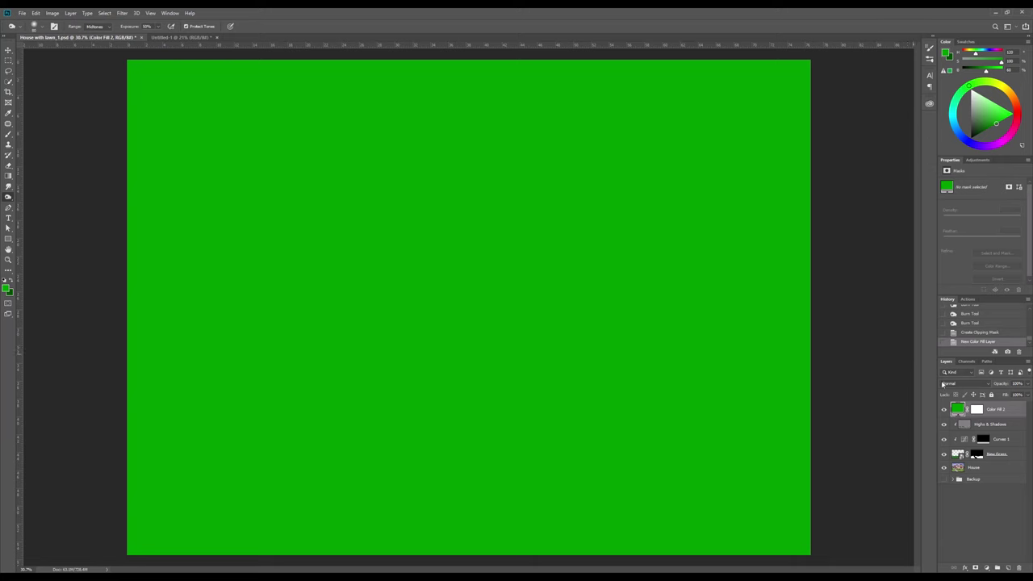
{"action": "left_click_drag", "start_coordinate": [965, 414], "coordinate": [968, 477]}
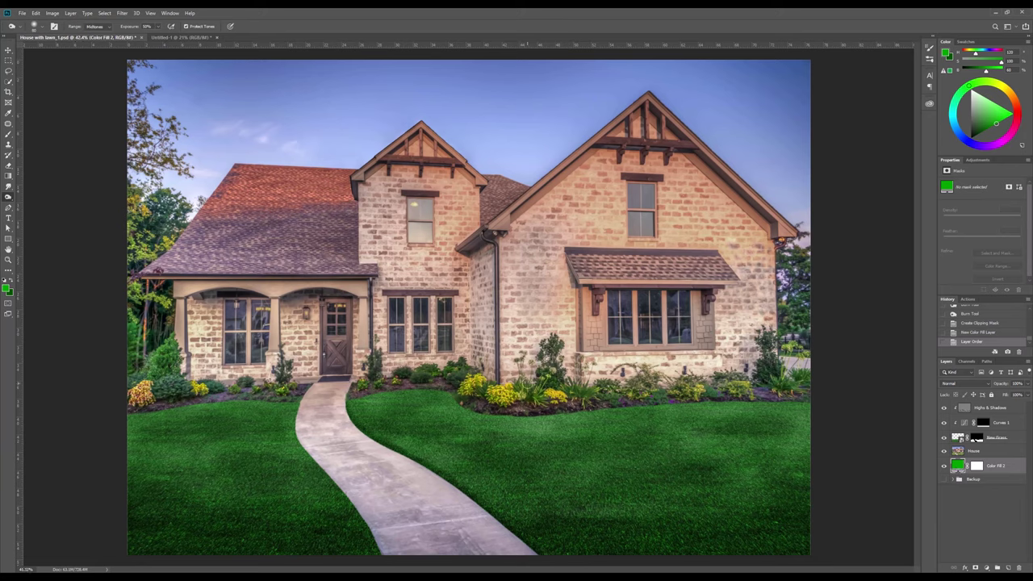
{"action": "scroll", "coordinate": [527, 384], "scroll_direction": "up", "scroll_amount": 5}
{"action": "scroll", "coordinate": [532, 399], "scroll_direction": "up", "scroll_amount": 2}
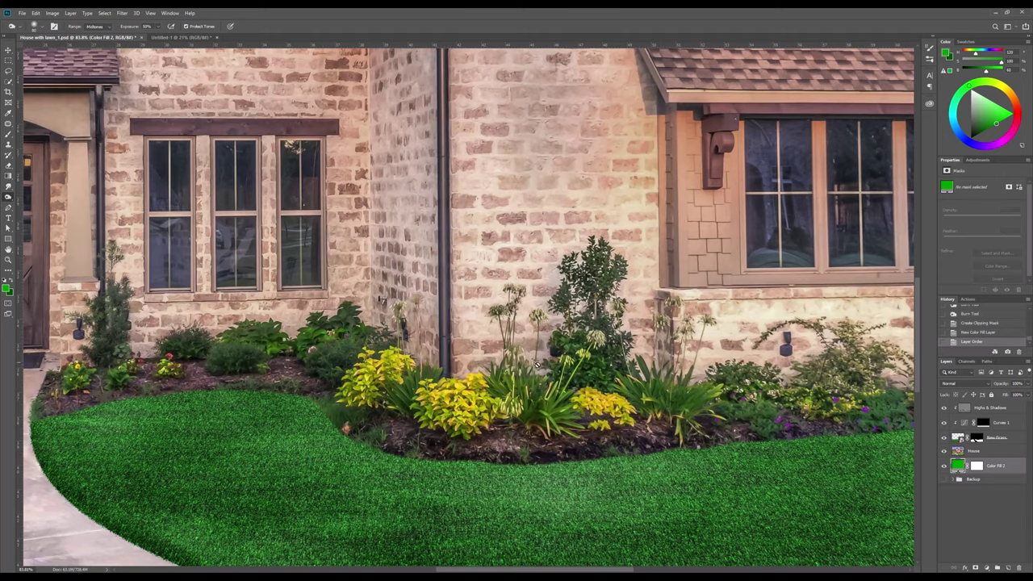
{"action": "scroll", "coordinate": [550, 409], "scroll_direction": "down", "scroll_amount": 3}
{"action": "scroll", "coordinate": [542, 333], "scroll_direction": "down", "scroll_amount": 2}
{"action": "scroll", "coordinate": [540, 337], "scroll_direction": "up", "scroll_amount": 2}
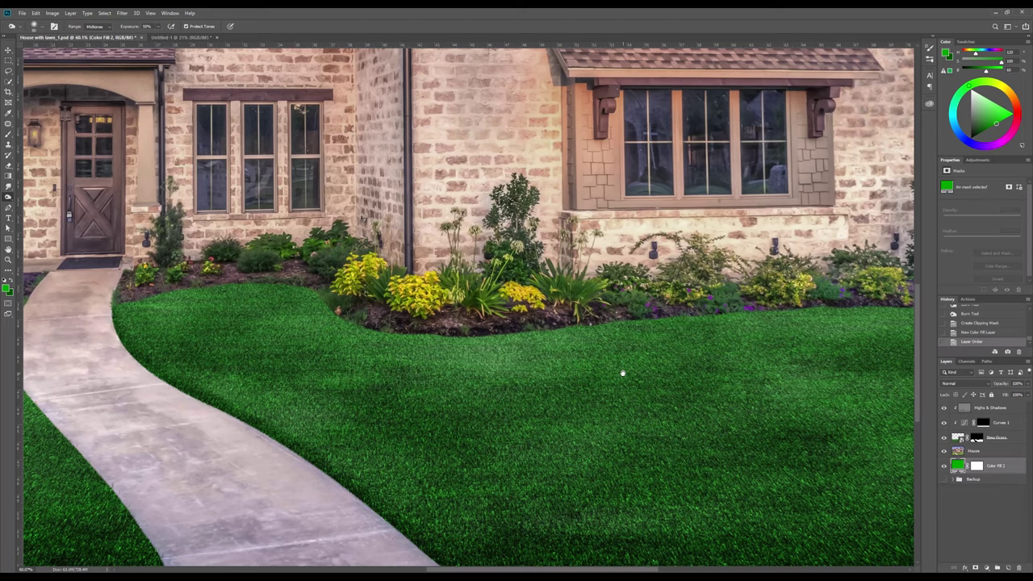
{"action": "scroll", "coordinate": [622, 373], "scroll_direction": "down", "scroll_amount": 1}
{"action": "scroll", "coordinate": [599, 392], "scroll_direction": "up", "scroll_amount": 1}
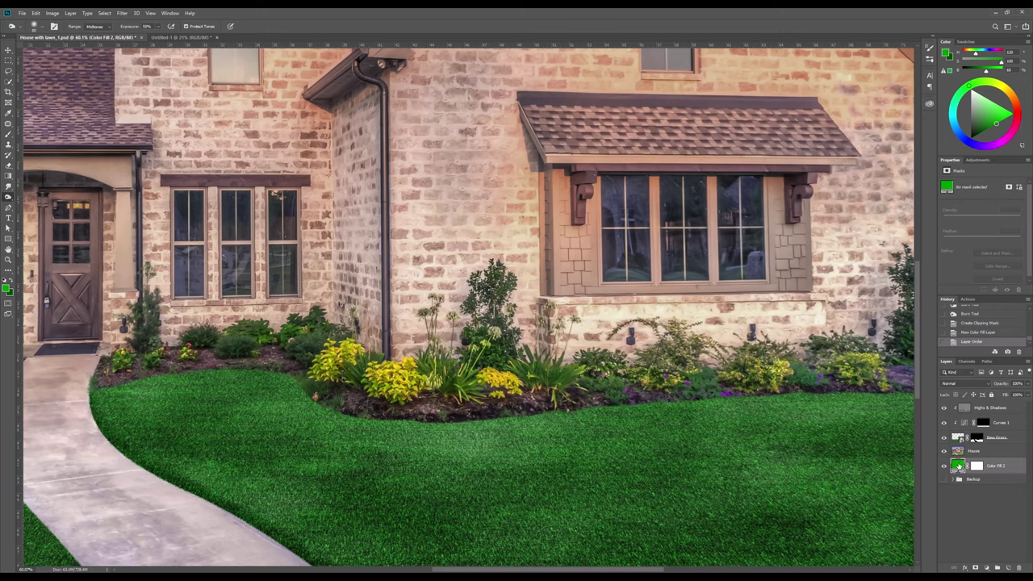
Resample Color Fill 2 to a darker green from the grass and move it to the top
{"action": "double_click", "coordinate": [959, 466]}
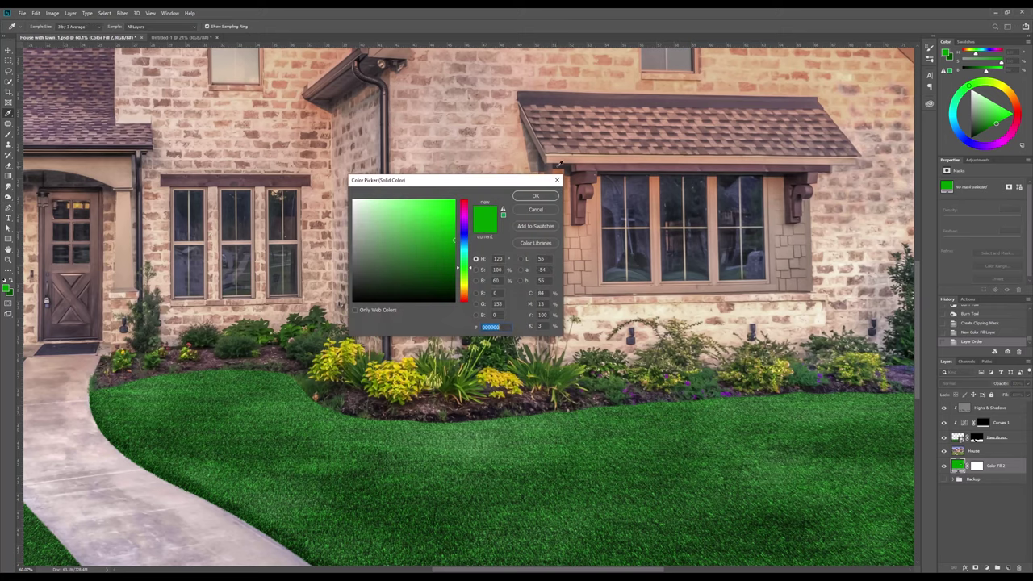
{"action": "left_click_drag", "start_coordinate": [493, 182], "coordinate": [593, 76]}
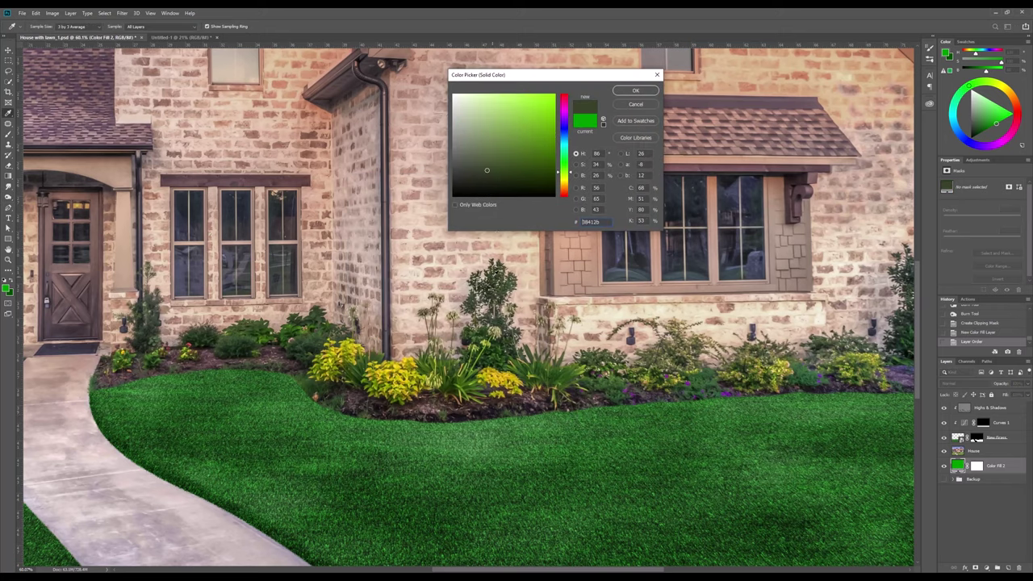
{"action": "left_click", "coordinate": [506, 284]}
{"action": "left_click", "coordinate": [274, 195]}
{"action": "left_click", "coordinate": [567, 376]}
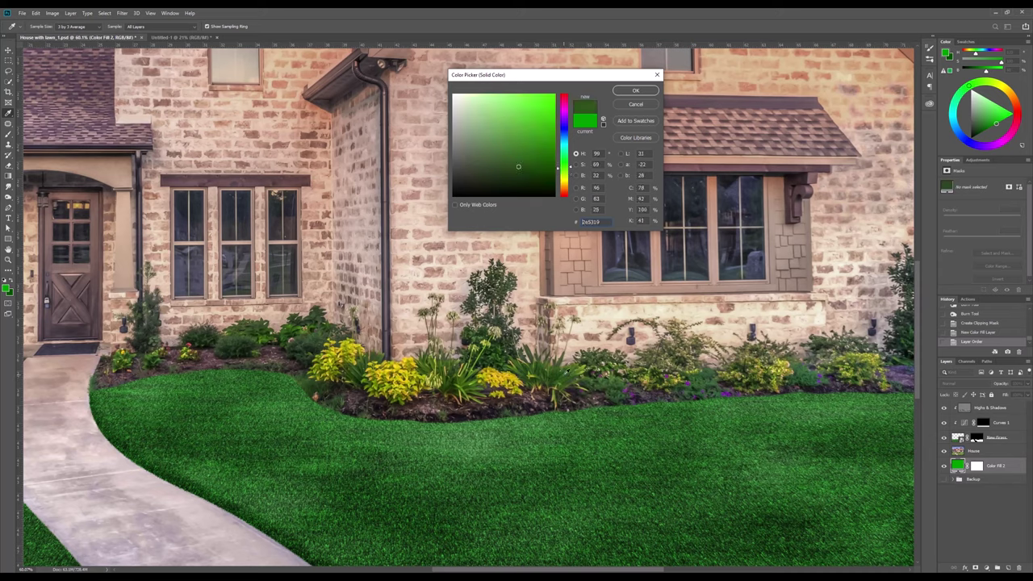
{"action": "left_click", "coordinate": [563, 372]}
{"action": "key", "text": "Tab"}
{"action": "left_click", "coordinate": [635, 91]}
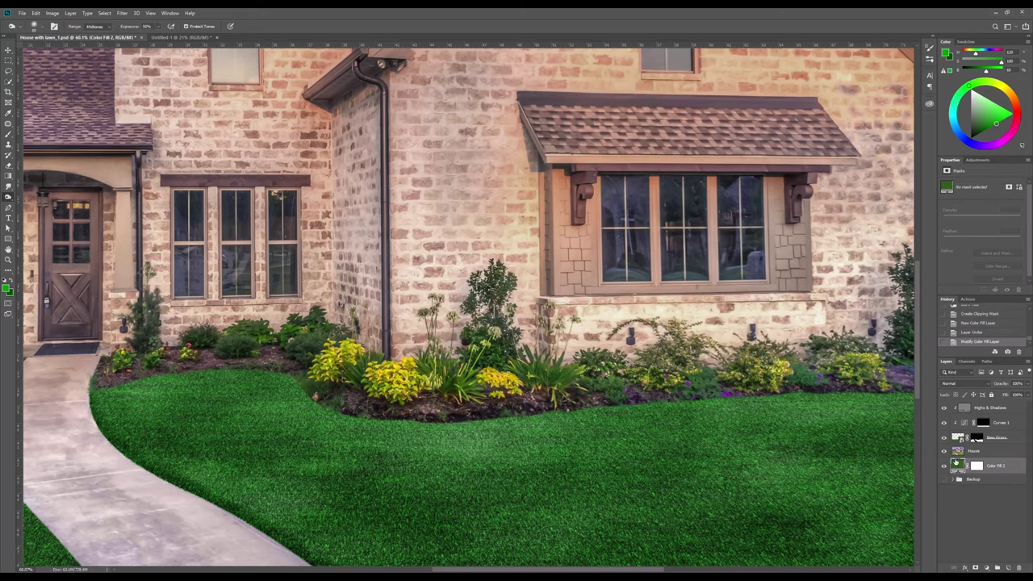
{"action": "left_click_drag", "start_coordinate": [958, 466], "coordinate": [978, 404]}
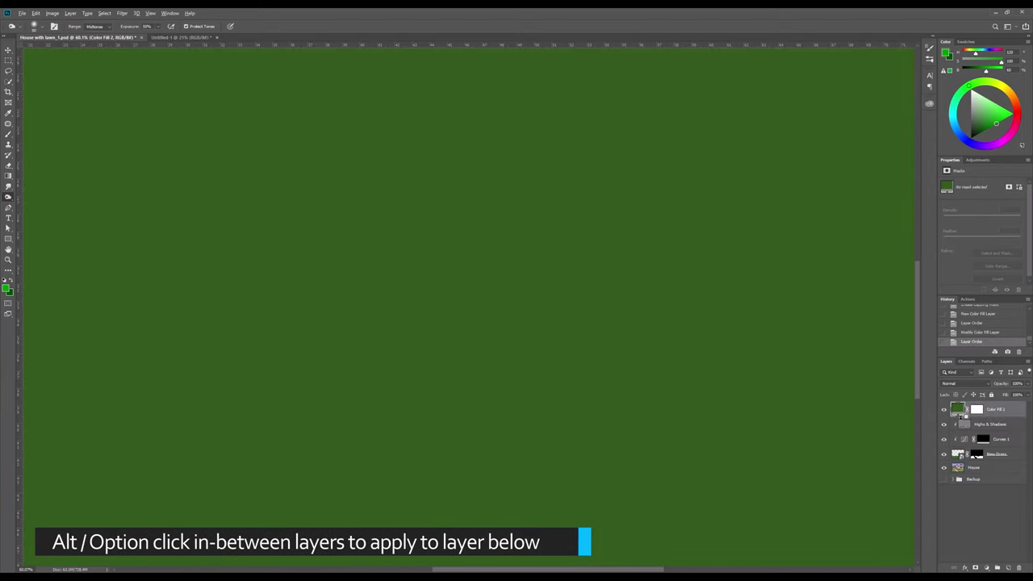
Clip Color Fill 2 to Highs & Shadows and set its blend mode to Hue
{"action": "left_click", "coordinate": [961, 417], "text": "alt"}
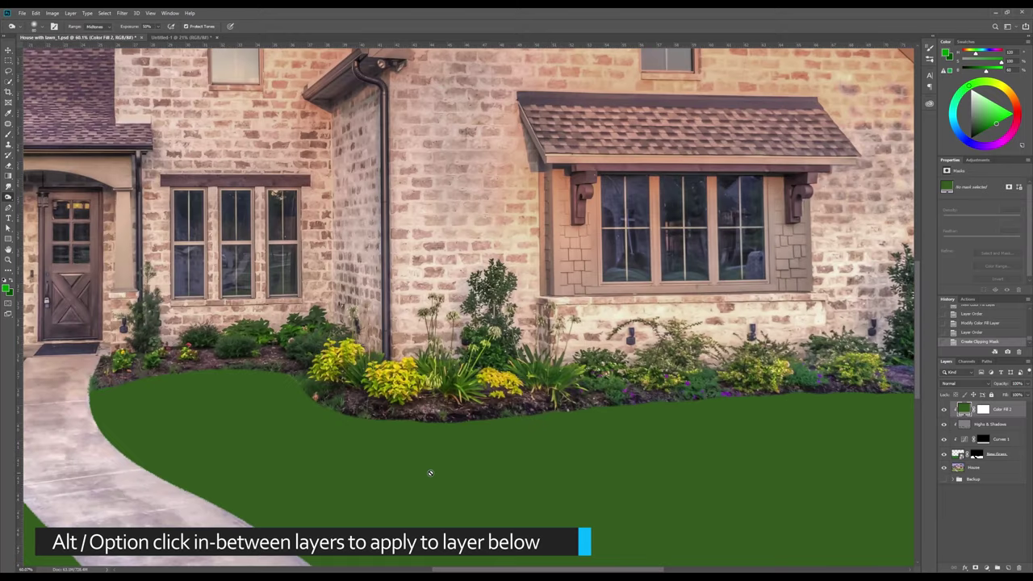
{"action": "key", "text": "ctrl+0"}
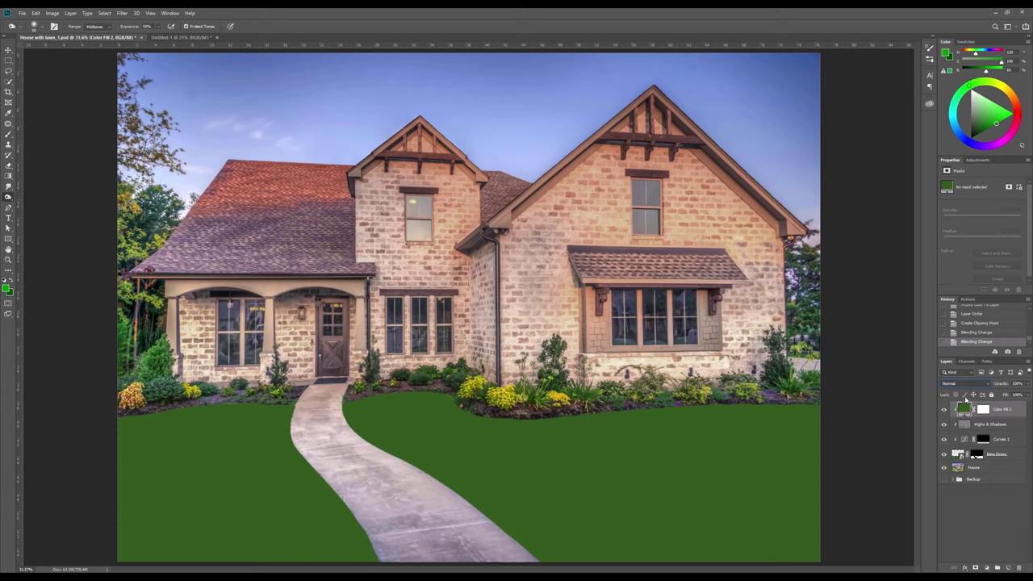
{"action": "left_click", "coordinate": [984, 385]}
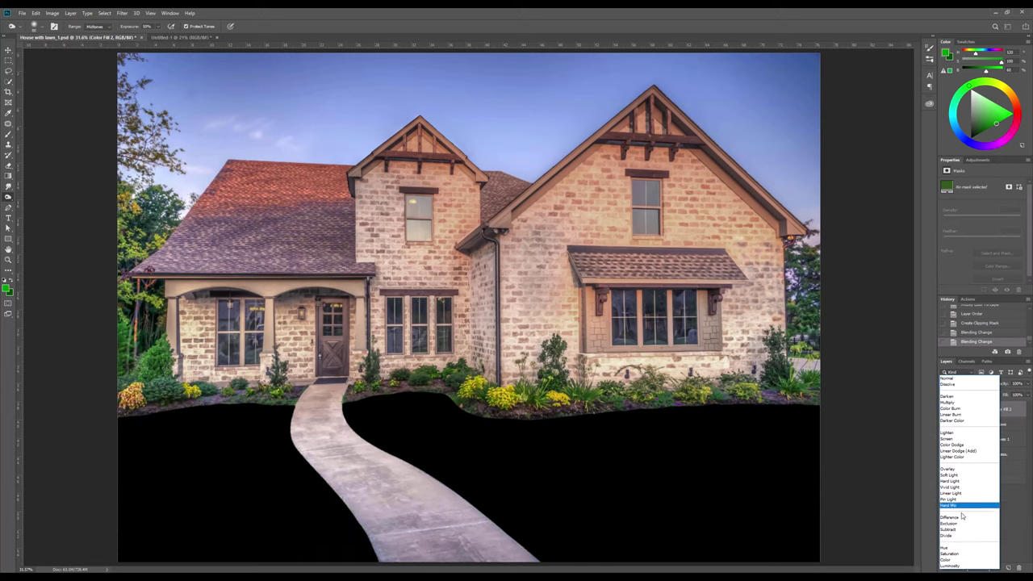
{"action": "left_click", "coordinate": [947, 552]}
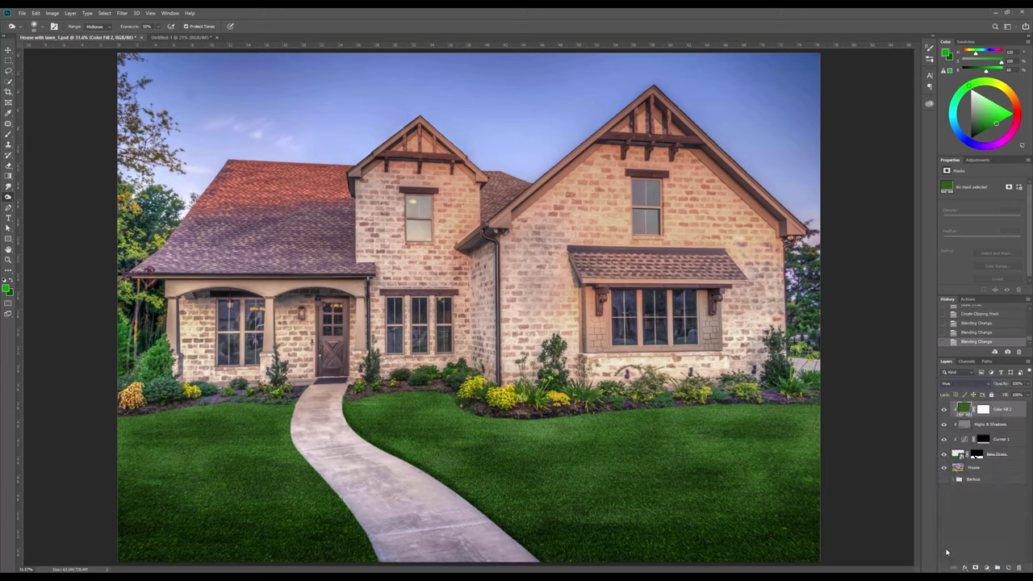
{"action": "left_click", "coordinate": [944, 410]}
{"action": "left_click", "coordinate": [944, 410]}
{"action": "left_click", "coordinate": [944, 410]}
{"action": "left_click", "coordinate": [945, 410]}
{"action": "left_click", "coordinate": [944, 410]}
{"action": "key", "text": "v"}
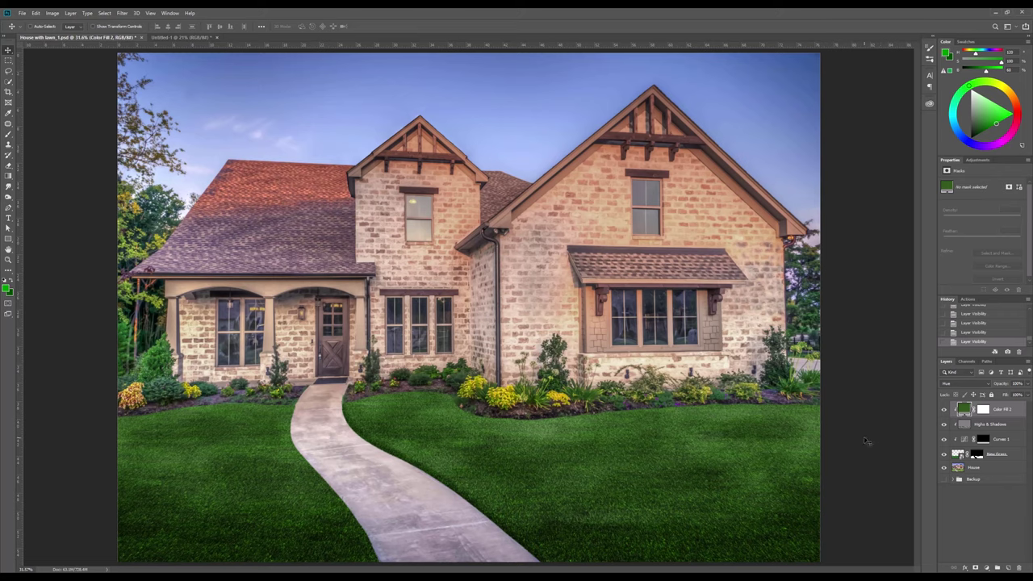
Create a new empty layer named 'Mower Lines'
{"action": "left_click", "coordinate": [1007, 568]}
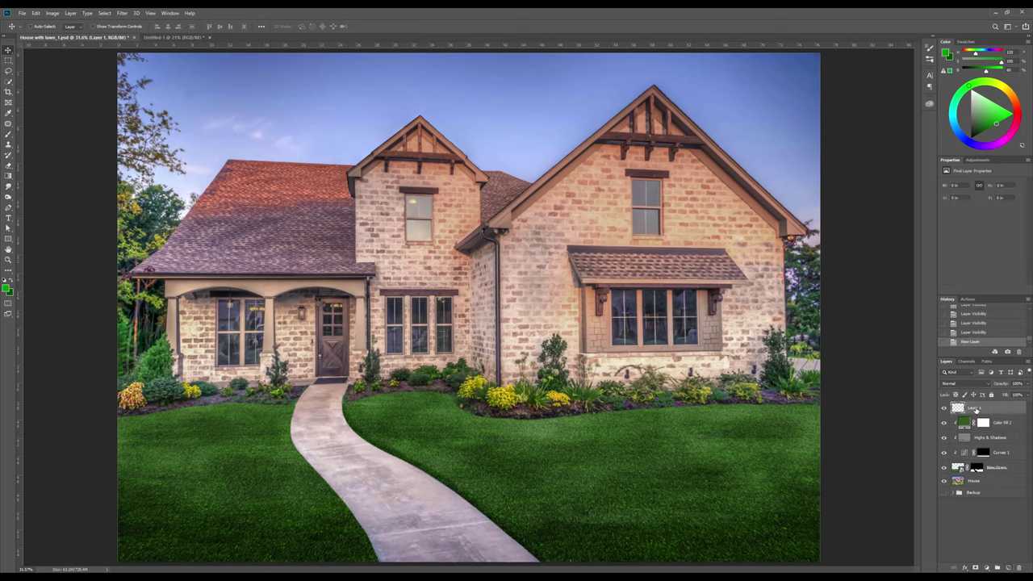
{"action": "double_click", "coordinate": [974, 407]}
{"action": "type", "text": "Mowed"}
{"action": "type", "text": " Lines"}
{"action": "key", "text": "Return"}
{"action": "key", "text": "o"}
{"action": "scroll", "coordinate": [522, 364], "scroll_direction": "down", "scroll_amount": 3}
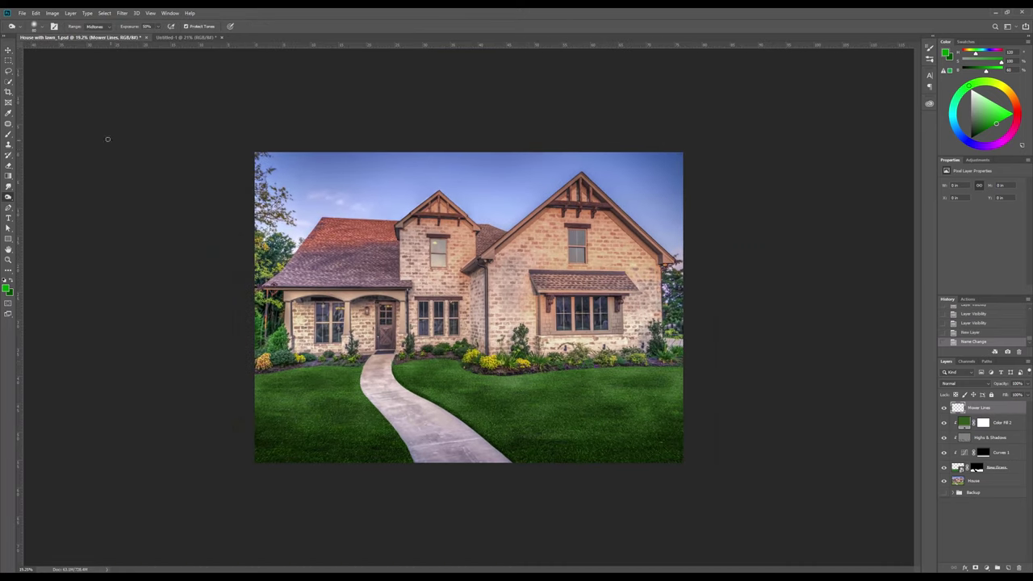
Set up the Brush tool with white as the foreground colour, 300 px, 100% hardness
{"action": "left_click", "coordinate": [8, 134]}
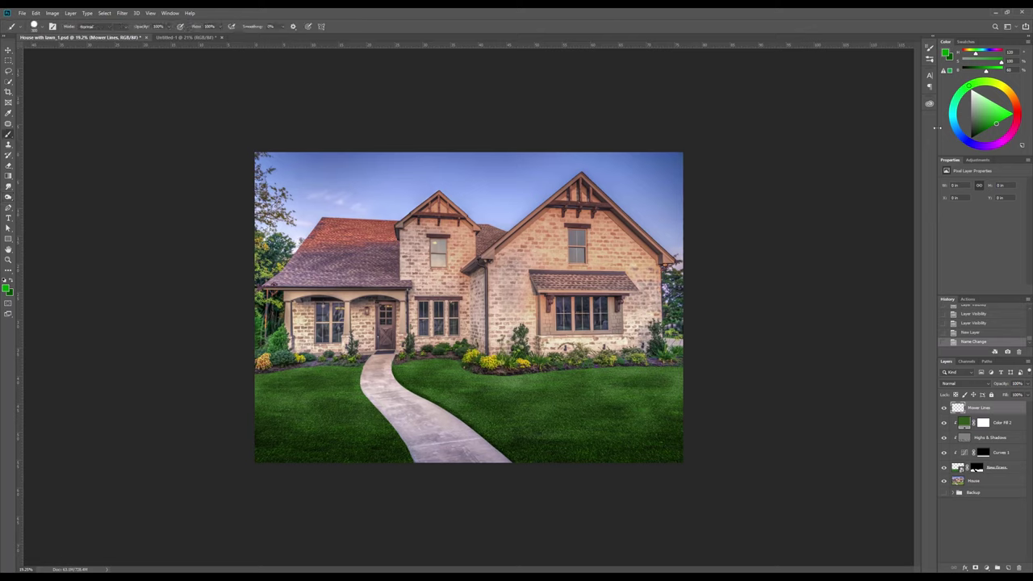
{"action": "key", "text": "d"}
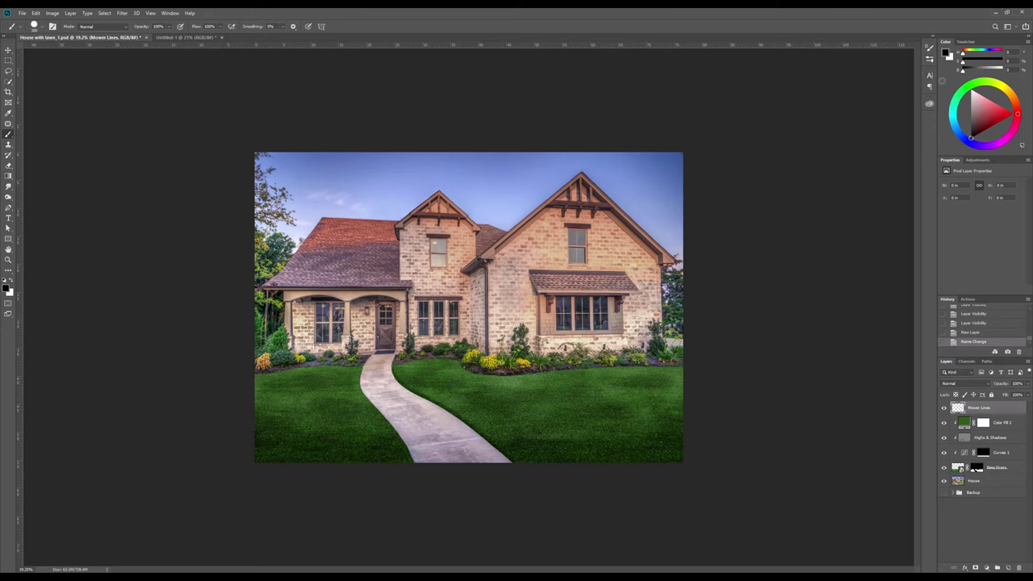
{"action": "left_click", "coordinate": [949, 57]}
{"action": "left_click", "coordinate": [42, 31]}
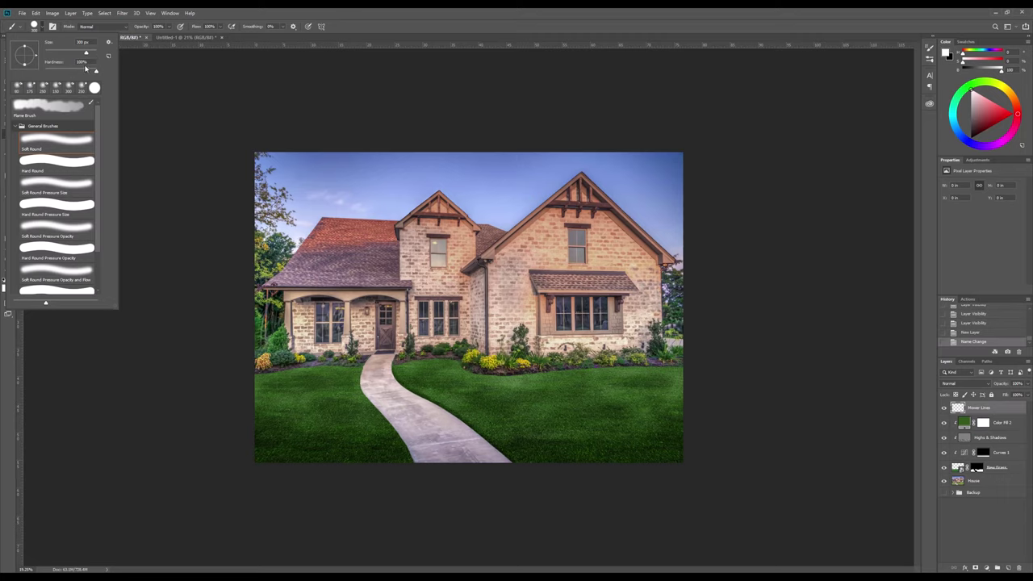
{"action": "left_click", "coordinate": [43, 30]}
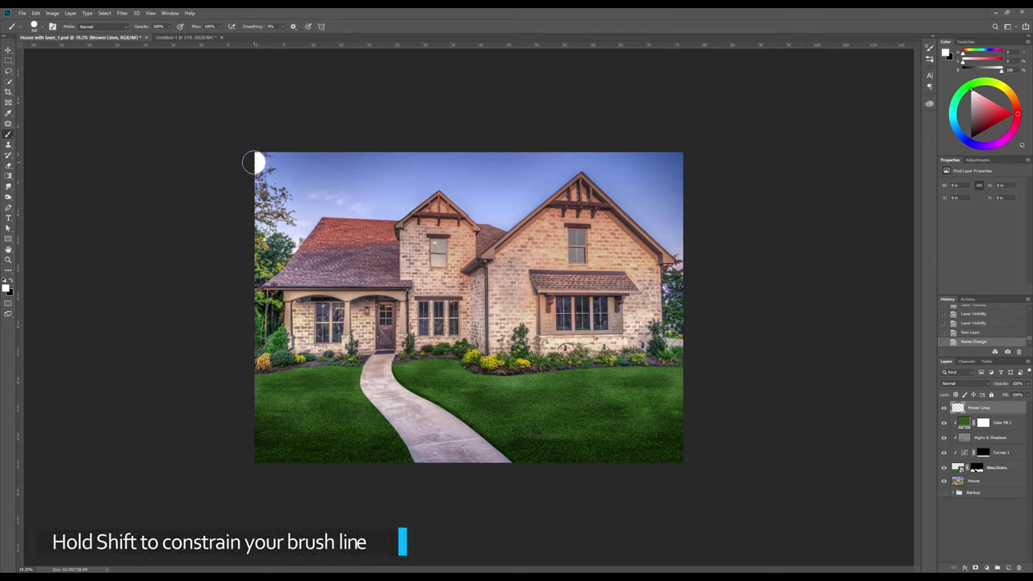
Paint seven evenly spaced white horizontal stripes edge to edge, top to bottom
{"action": "left_click_drag", "start_coordinate": [254, 162], "coordinate": [731, 161]}
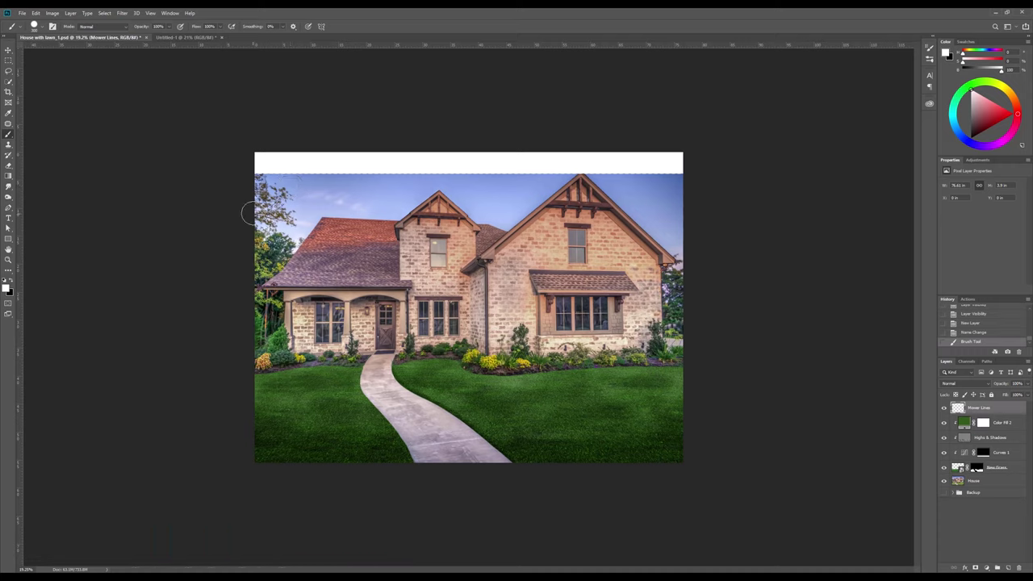
{"action": "left_click_drag", "start_coordinate": [253, 212], "coordinate": [711, 215]}
{"action": "left_click_drag", "start_coordinate": [250, 263], "coordinate": [744, 263]}
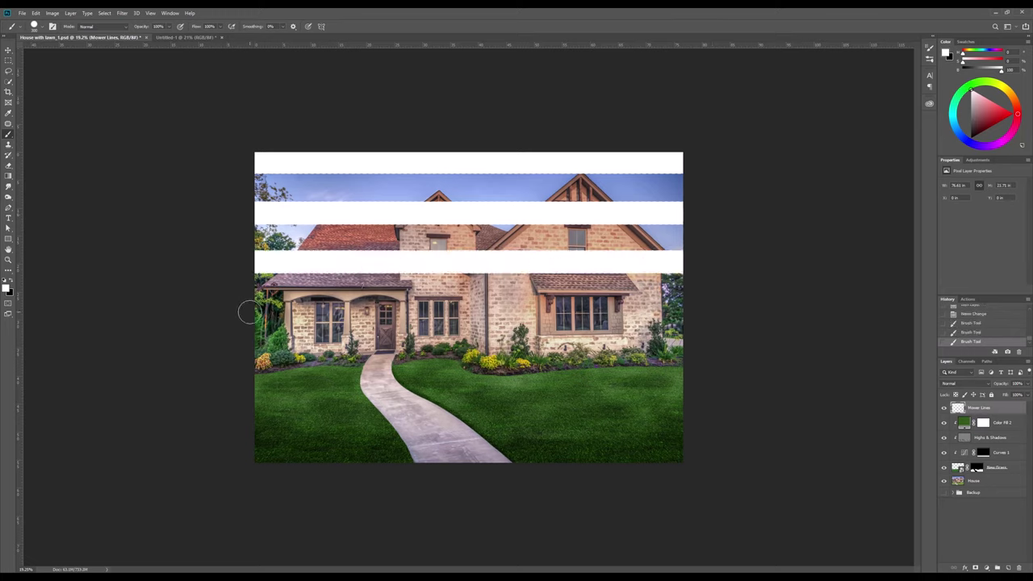
{"action": "left_click_drag", "start_coordinate": [249, 311], "coordinate": [769, 305]}
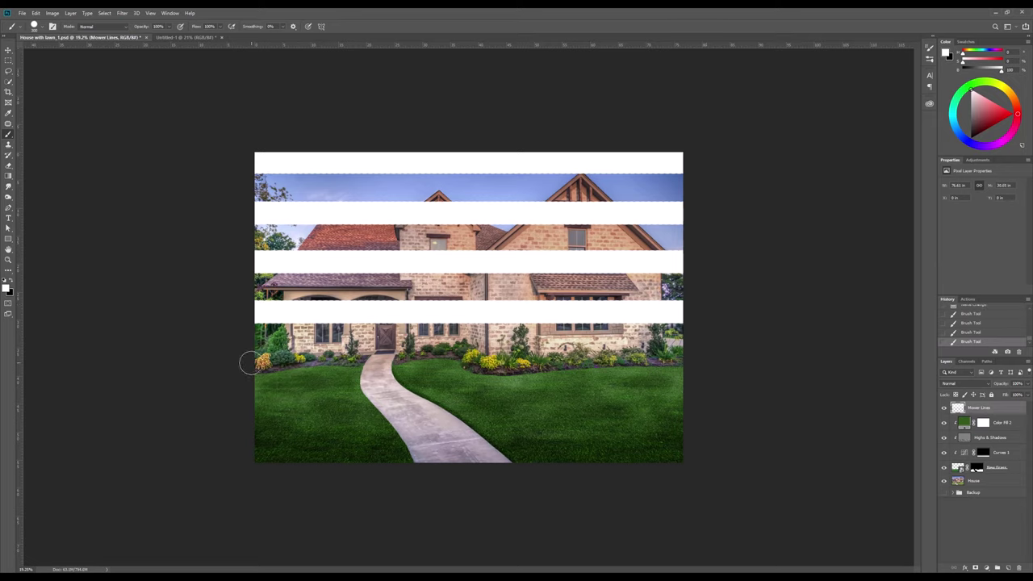
{"action": "left_click_drag", "start_coordinate": [253, 362], "coordinate": [746, 363]}
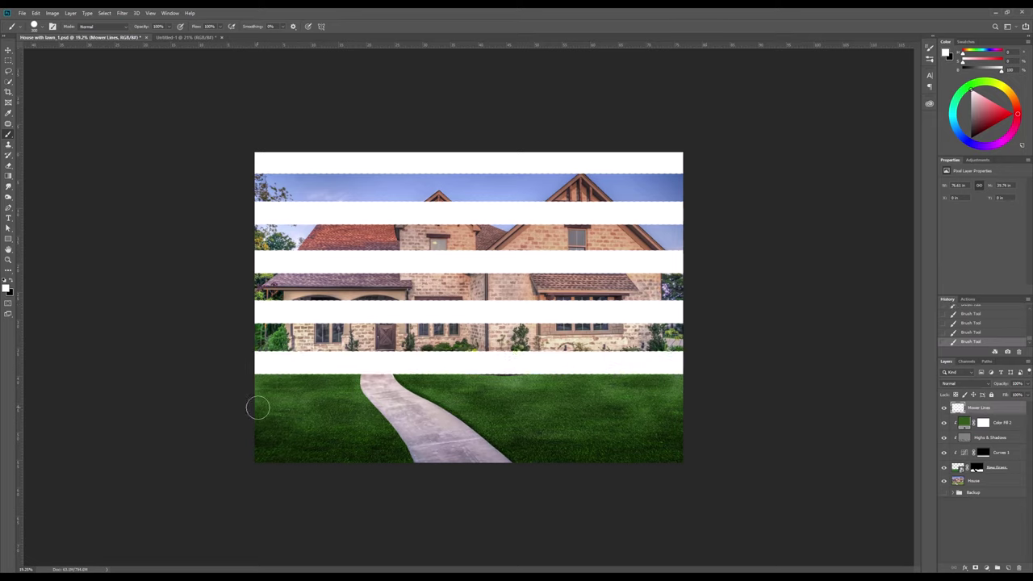
{"action": "left_click_drag", "start_coordinate": [250, 412], "coordinate": [769, 406]}
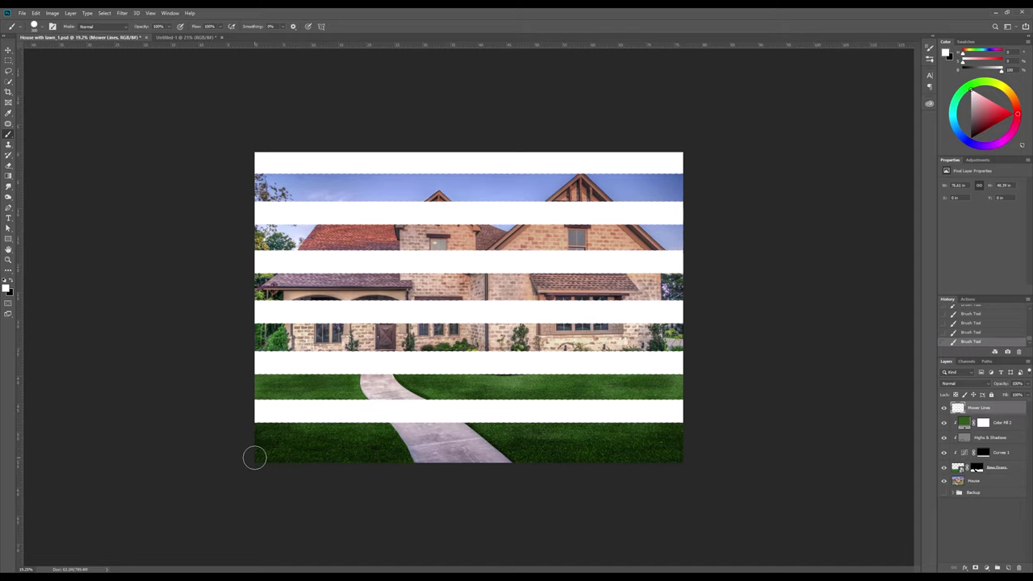
{"action": "mouse_move", "coordinate": [255, 456]}
{"action": "left_mouse_down"}
{"action": "mouse_move", "coordinate": [682, 459]}
{"action": "mouse_move", "coordinate": [777, 450]}
{"action": "left_mouse_up"}
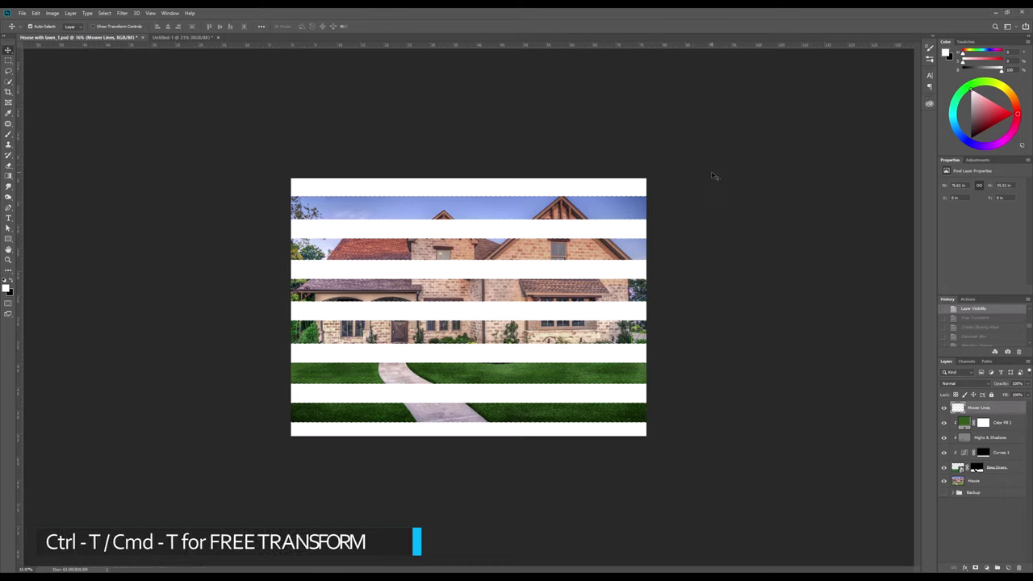
Distort the stripes with Free Transform so they slant in perspective across the lawn
{"action": "key", "text": "ctrl+t"}
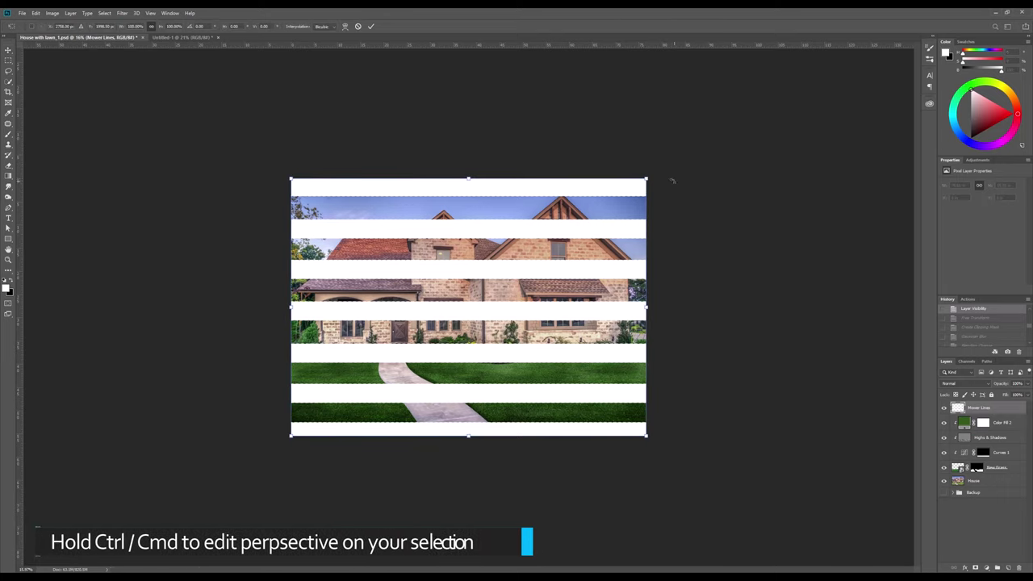
{"action": "left_click_drag", "start_coordinate": [671, 181], "coordinate": [699, 365]}
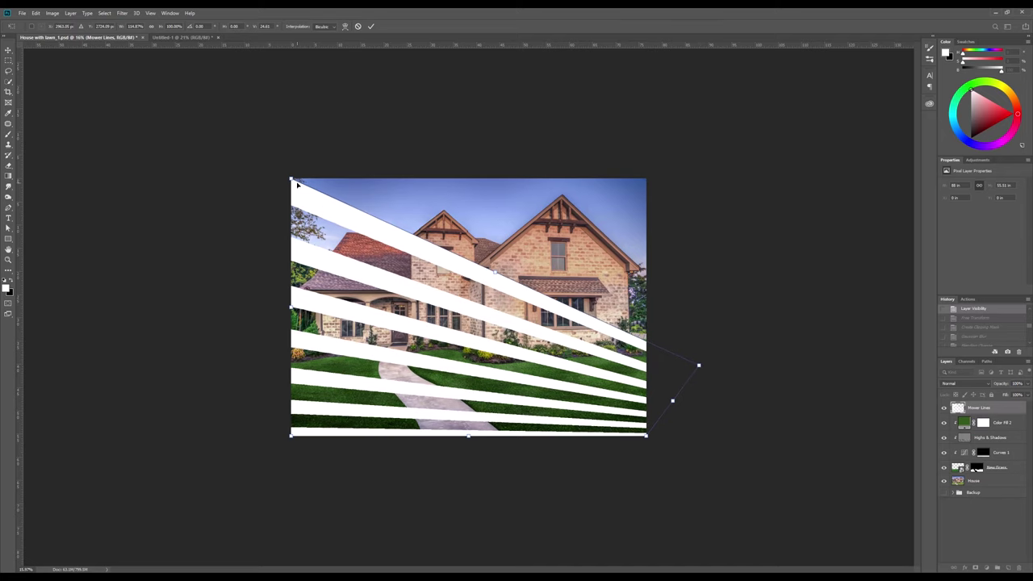
{"action": "left_click_drag", "start_coordinate": [291, 178], "coordinate": [291, 335]}
{"action": "left_click_drag", "start_coordinate": [290, 436], "coordinate": [226, 436]}
{"action": "left_click_drag", "start_coordinate": [645, 435], "coordinate": [743, 481]}
{"action": "left_click_drag", "start_coordinate": [698, 366], "coordinate": [724, 356]}
{"action": "left_click_drag", "start_coordinate": [289, 335], "coordinate": [285, 342]}
{"action": "left_click_drag", "start_coordinate": [227, 440], "coordinate": [240, 434]}
{"action": "left_click_drag", "start_coordinate": [741, 477], "coordinate": [675, 522]}
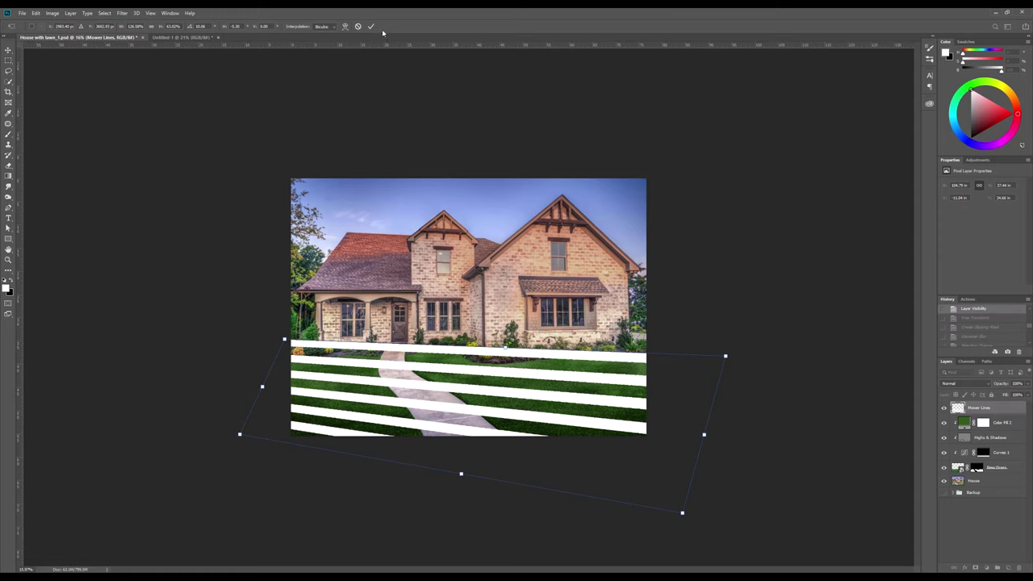
{"action": "left_click", "coordinate": [371, 27]}
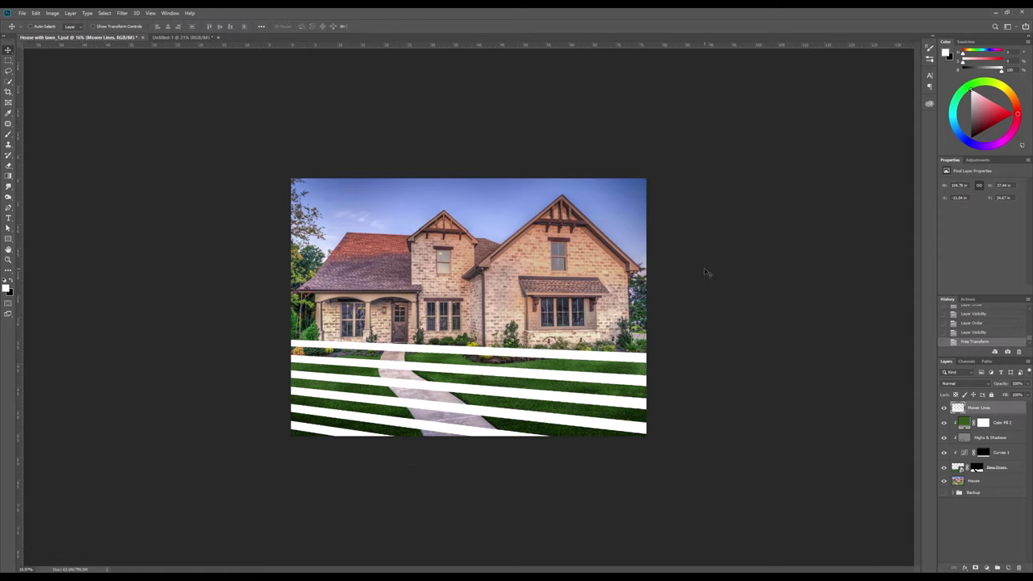
Clip the Mower Lines layer to Color Fill 2 so stripes appear only on the lawn
{"action": "key", "text": "ctrl+0"}
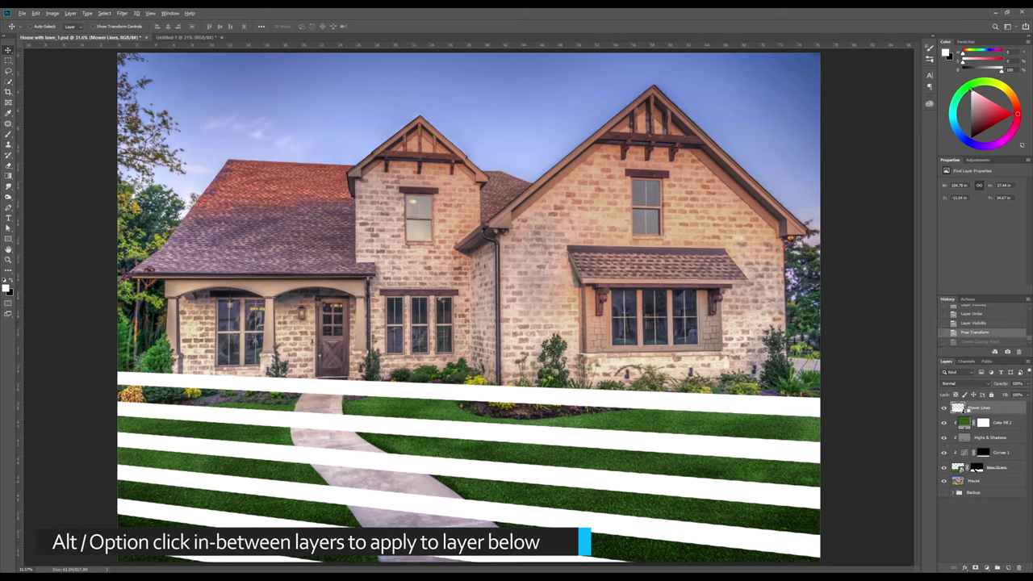
{"action": "left_click", "coordinate": [972, 415], "text": "alt"}
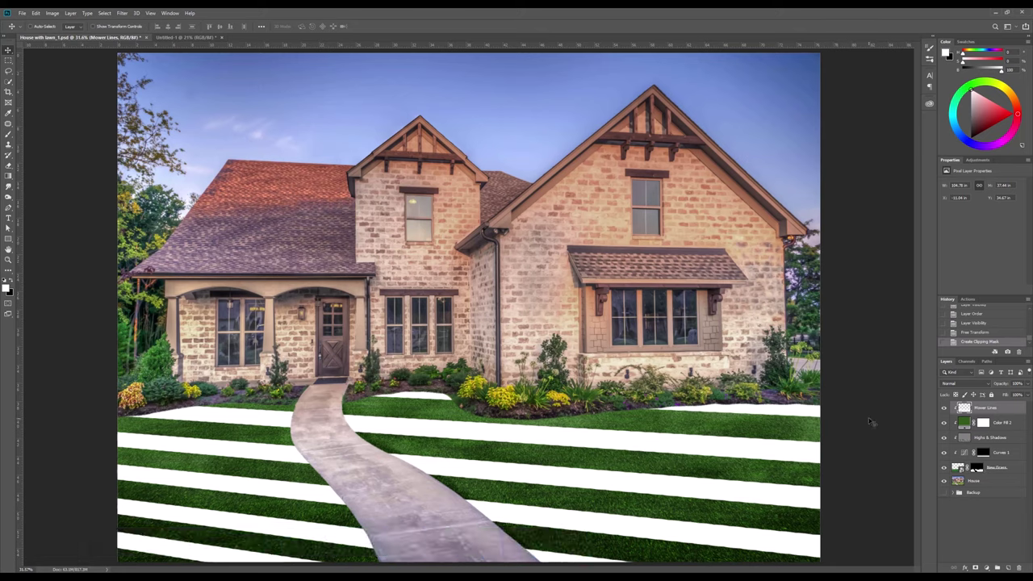
Apply a 20-pixel Gaussian Blur to the Mower Lines stripes
{"action": "left_click", "coordinate": [121, 14]}
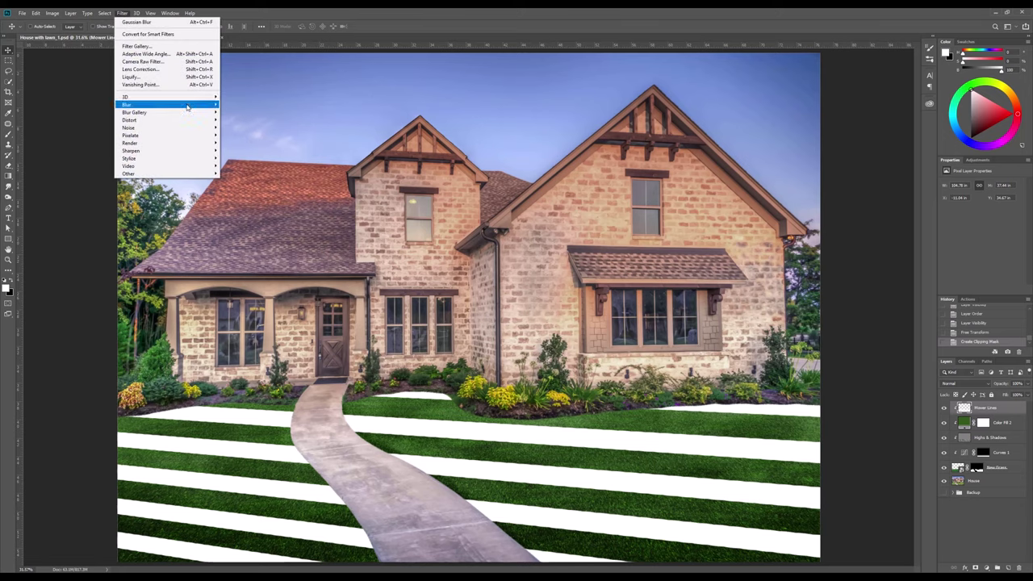
{"action": "mouse_move", "coordinate": [200, 106]}
{"action": "left_click", "coordinate": [241, 135]}
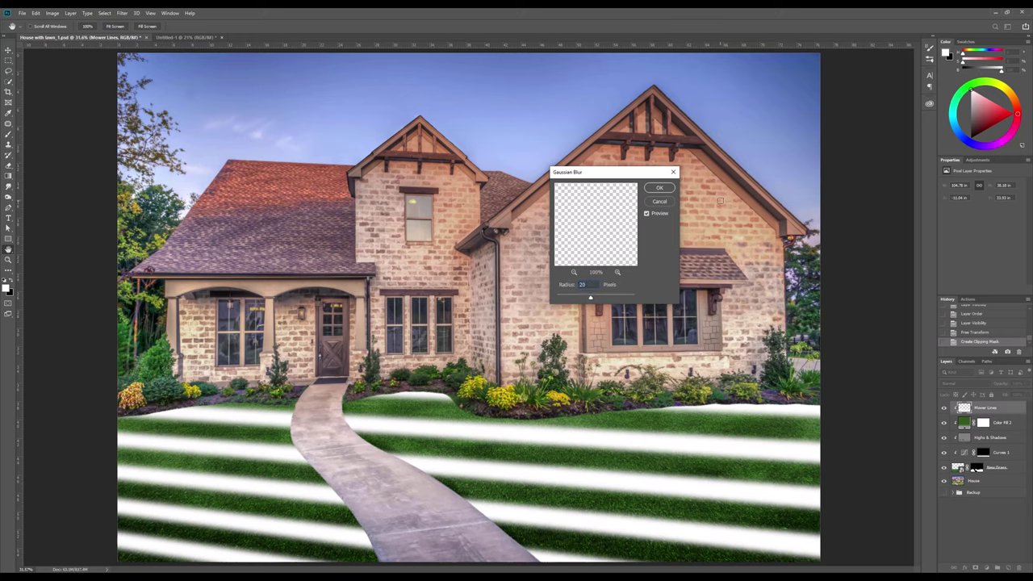
{"action": "left_click", "coordinate": [670, 185]}
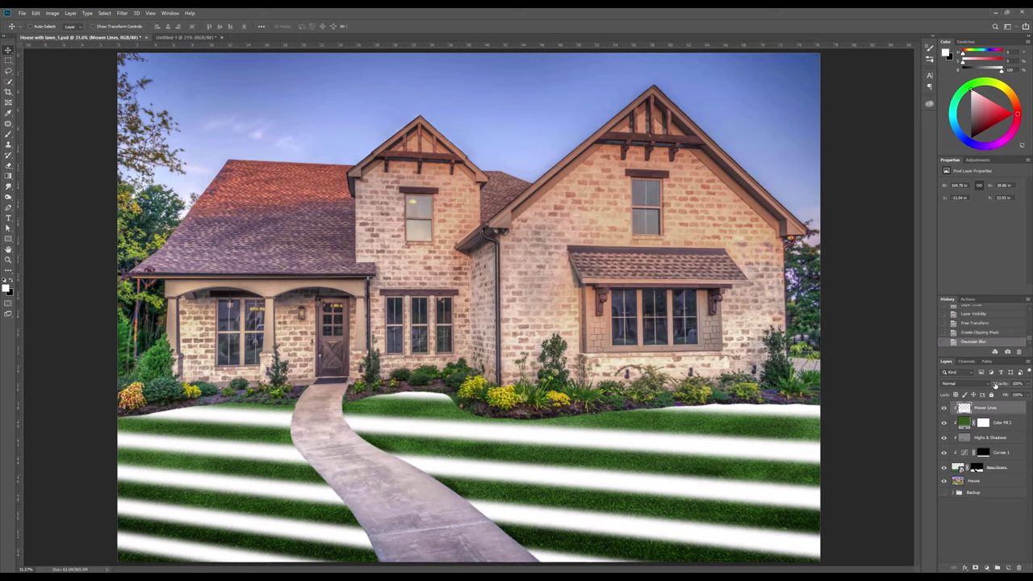
Set the Mower Lines layer to Soft Light blend mode at 50% opacity
{"action": "left_click", "coordinate": [968, 383]}
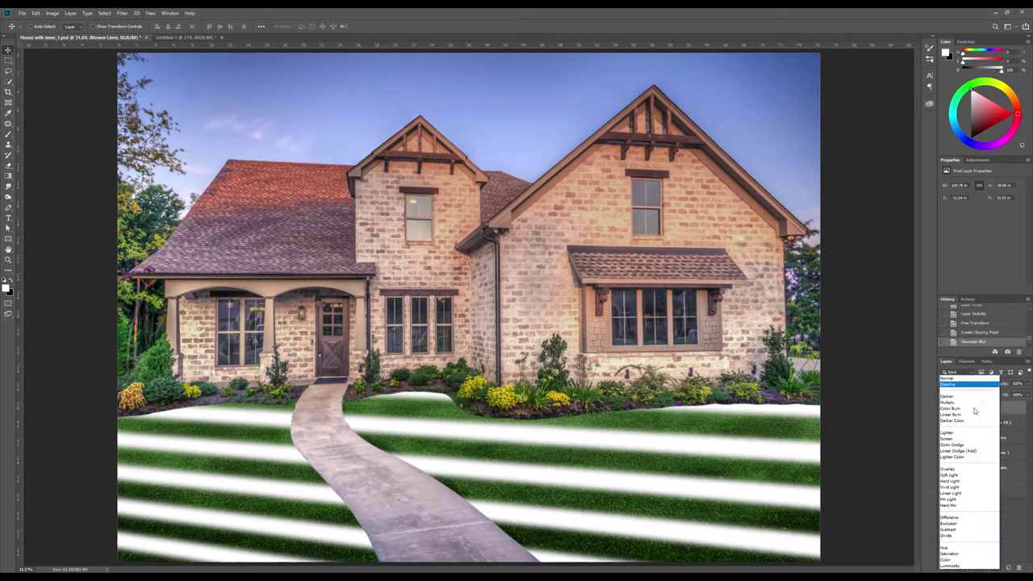
{"action": "left_click", "coordinate": [960, 475]}
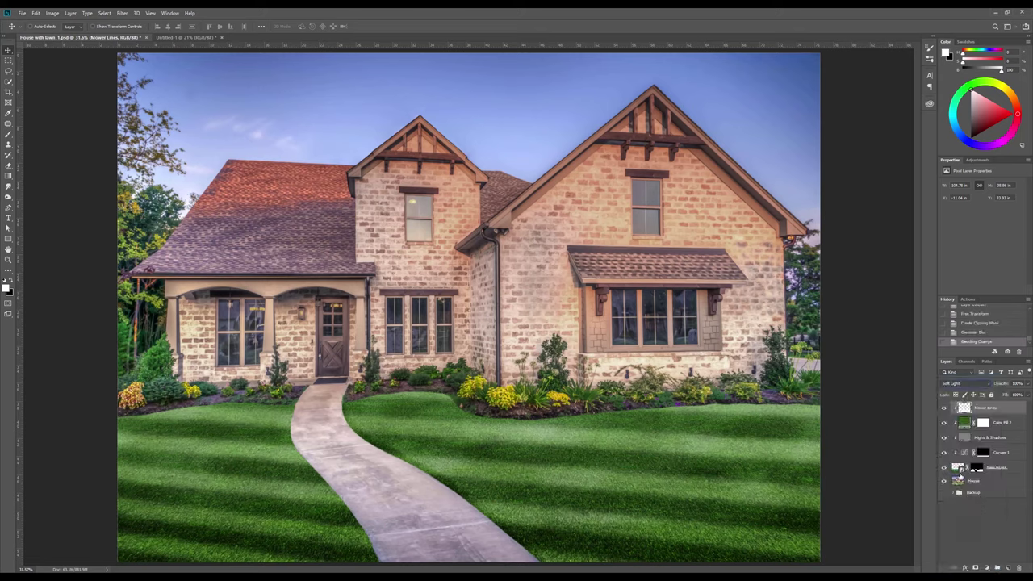
{"action": "left_click", "coordinate": [1017, 384]}
{"action": "type", "text": "50"}
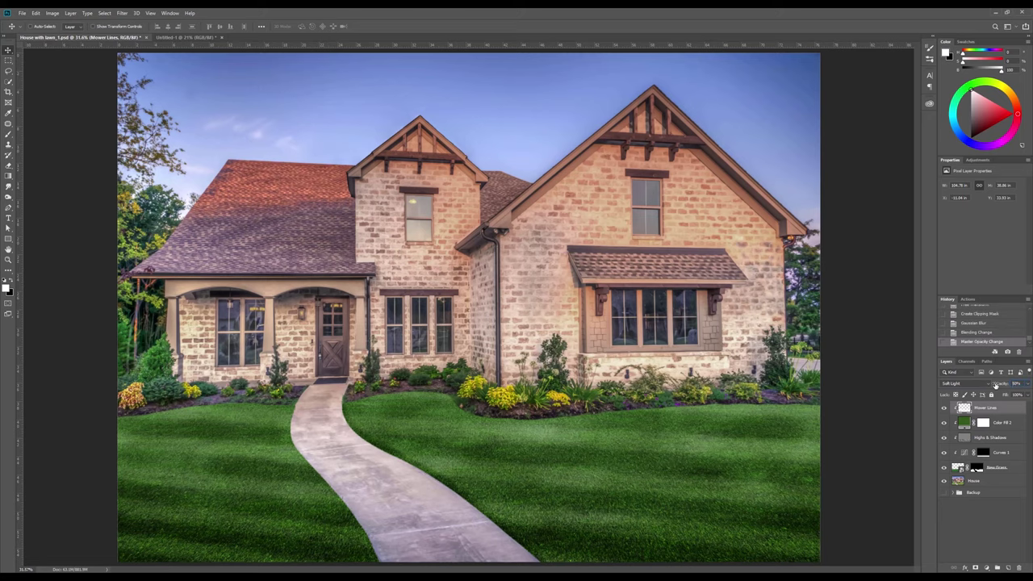
{"action": "key", "text": "Return"}
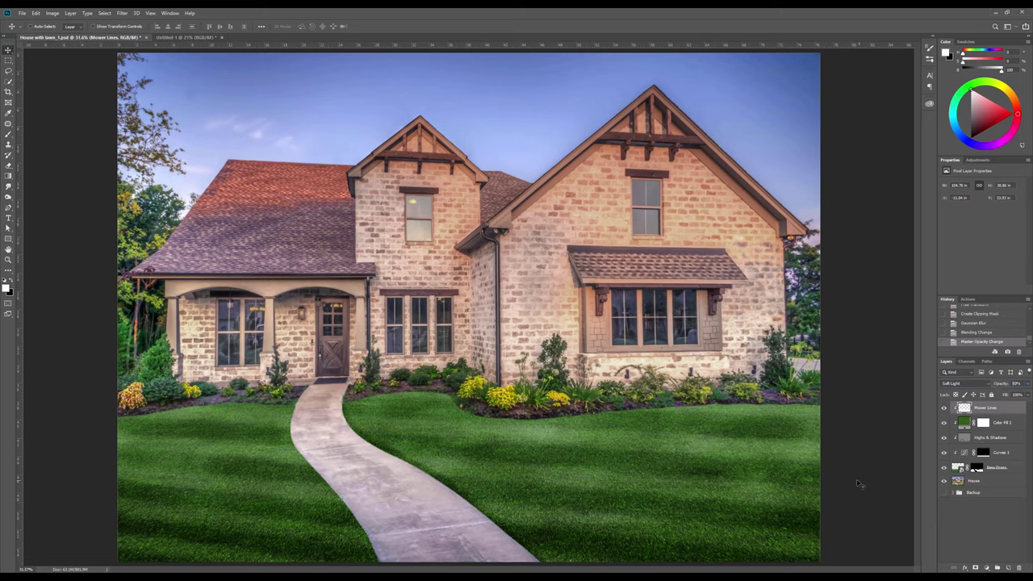